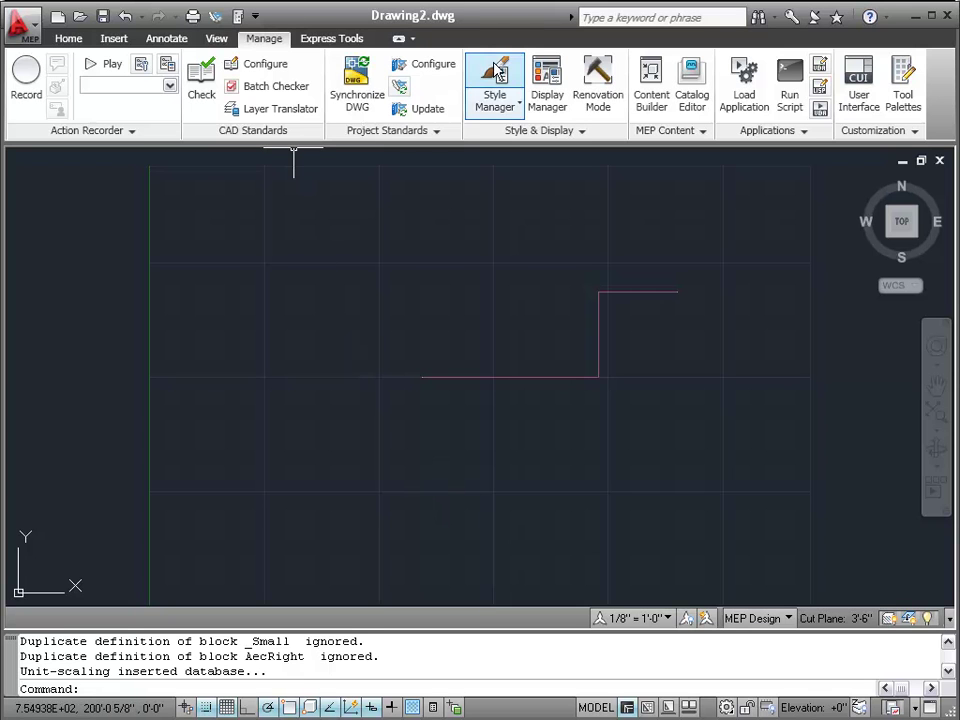
# Check the Content folder location when opening a drawing from Style Manager, and cancel out without opening anything
pyautogui.click(492, 95)
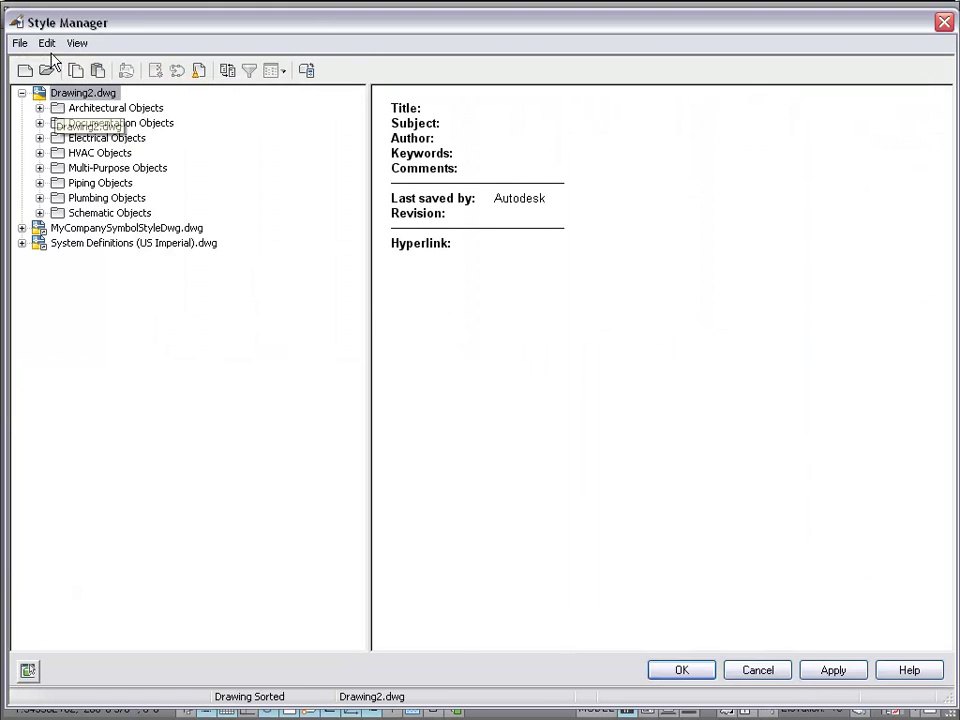
pyautogui.click(45, 70)
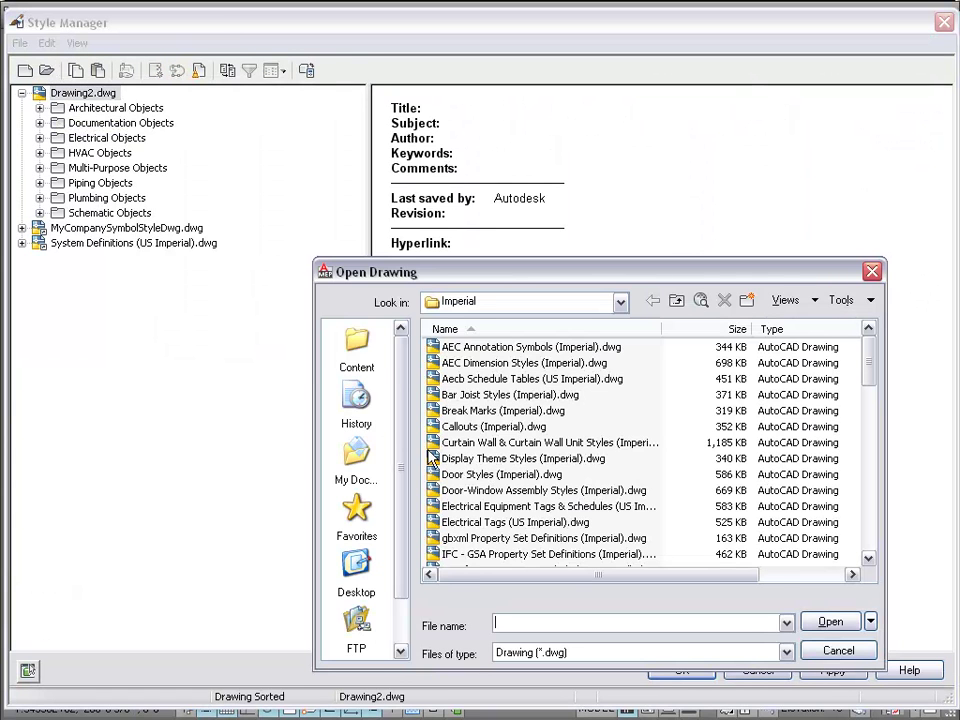
pyautogui.click(361, 351)
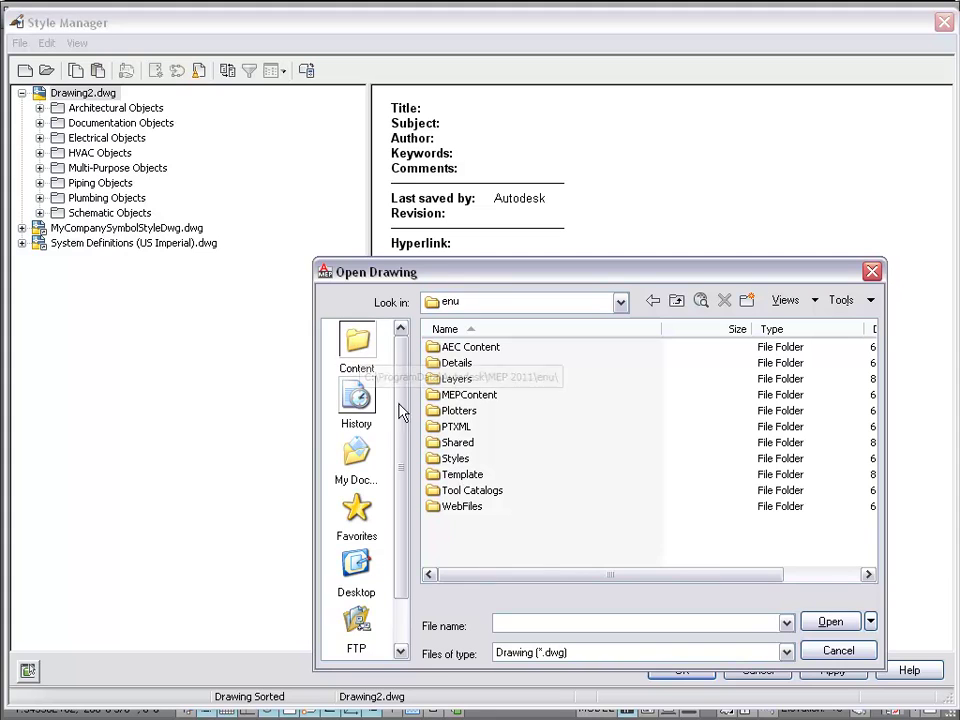
pyautogui.click(840, 651)
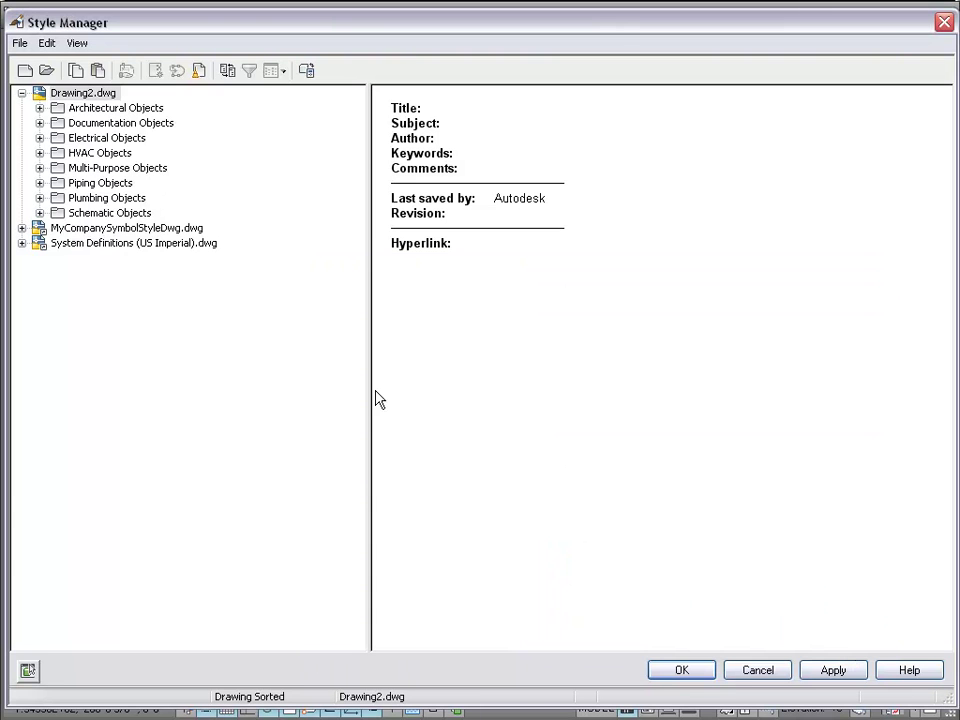
pyautogui.click(755, 671)
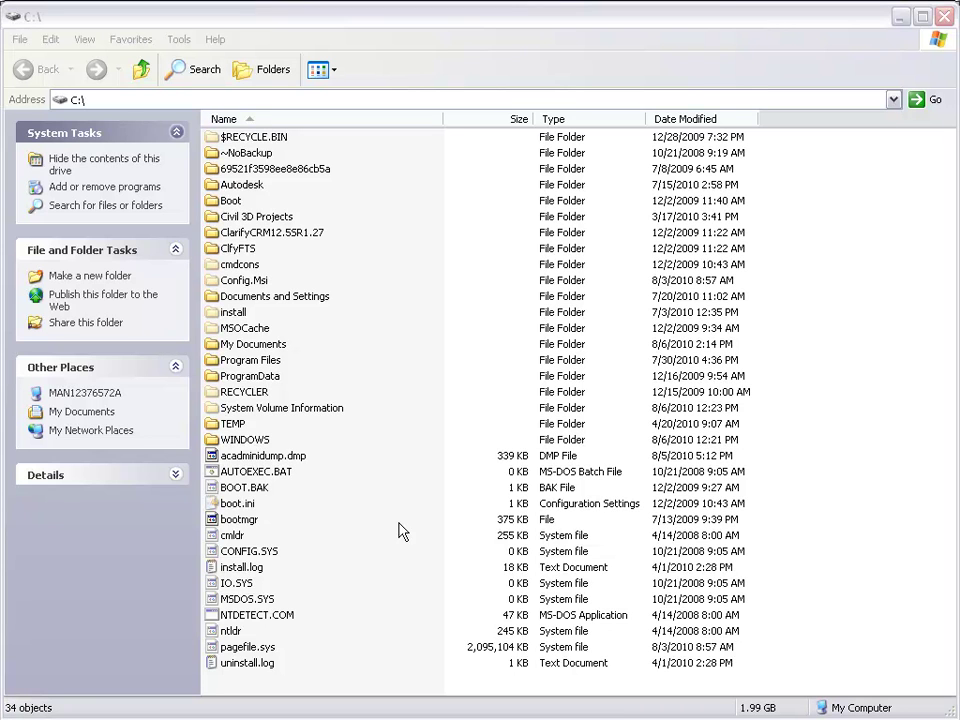
# Switch to Windows Explorer, browse to C:\ProgramData\Autodesk\MEP 2011\enu, and return to the root of C:\
pyautogui.doubleClick(271, 378)
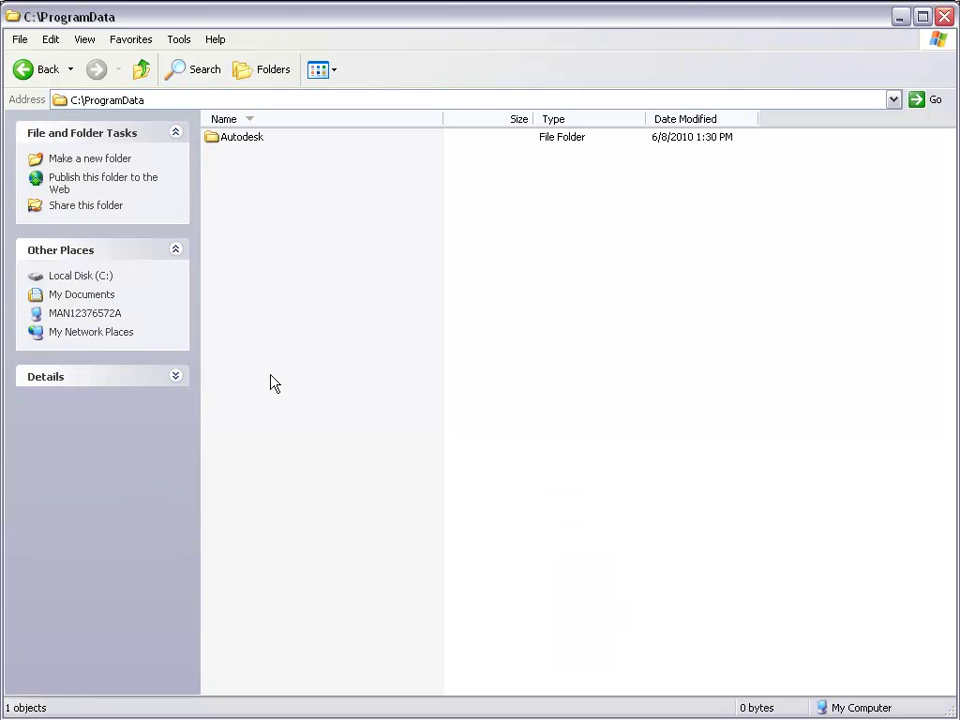
pyautogui.doubleClick(240, 140)
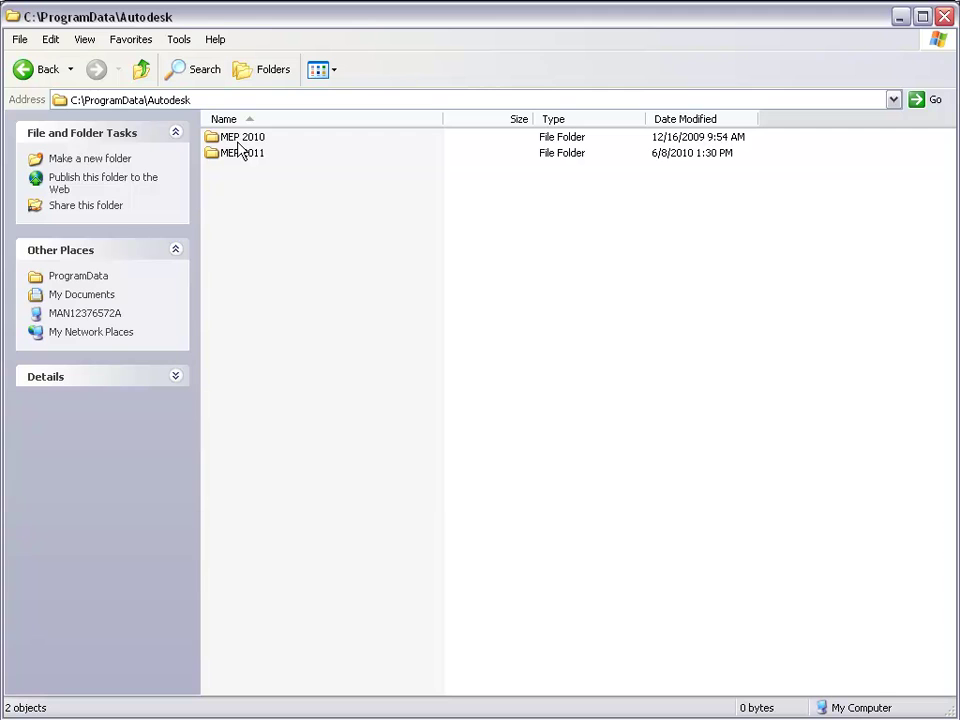
pyautogui.doubleClick(255, 152)
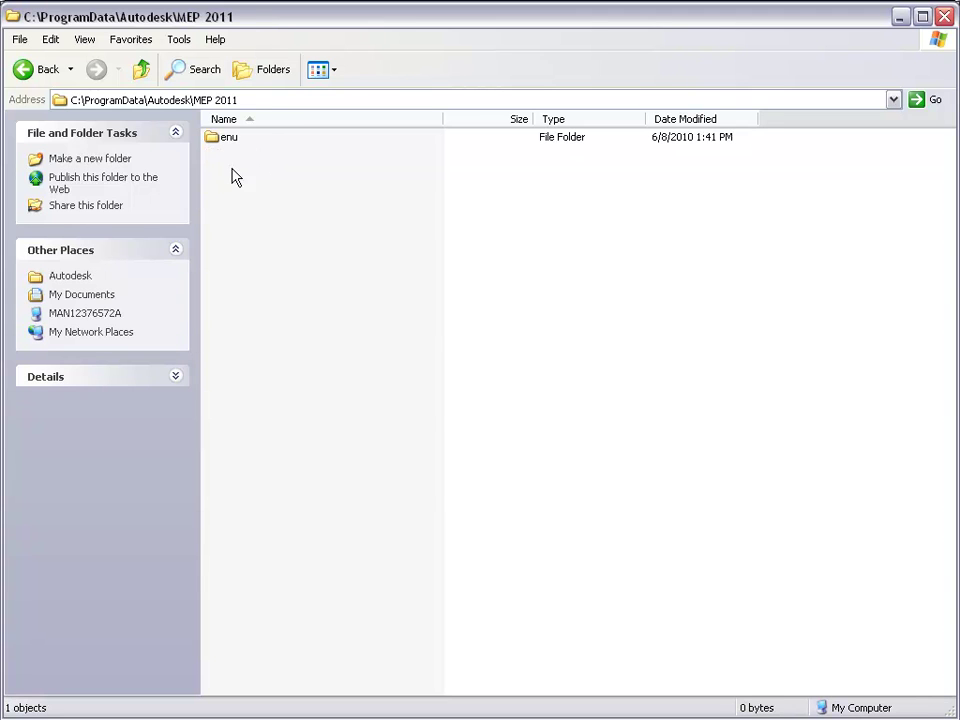
pyautogui.doubleClick(234, 139)
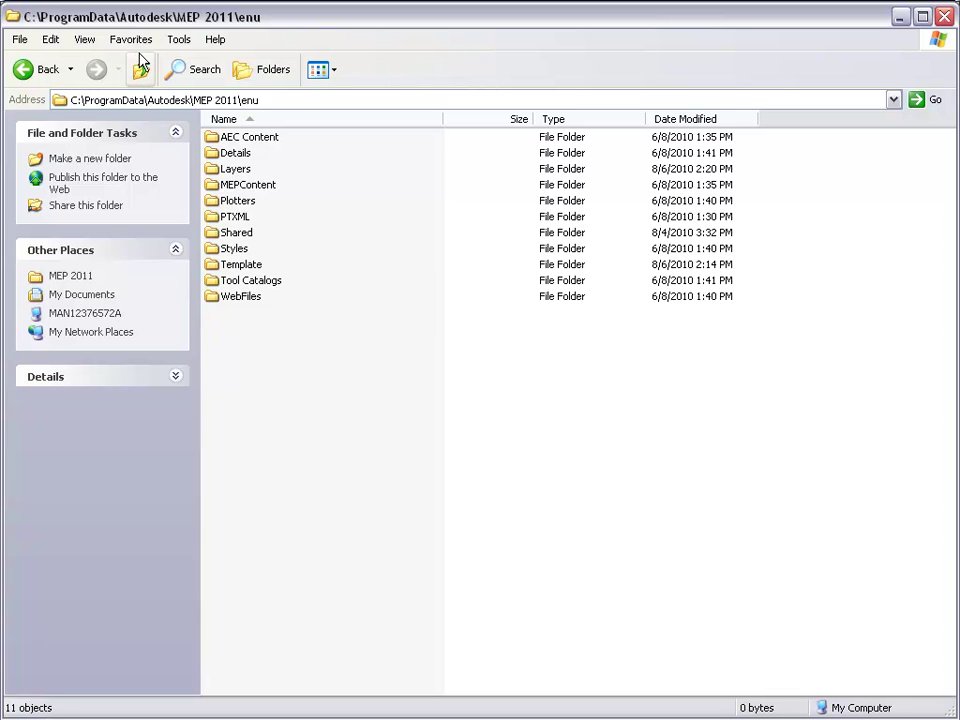
pyautogui.click(141, 70)
pyautogui.click(141, 72)
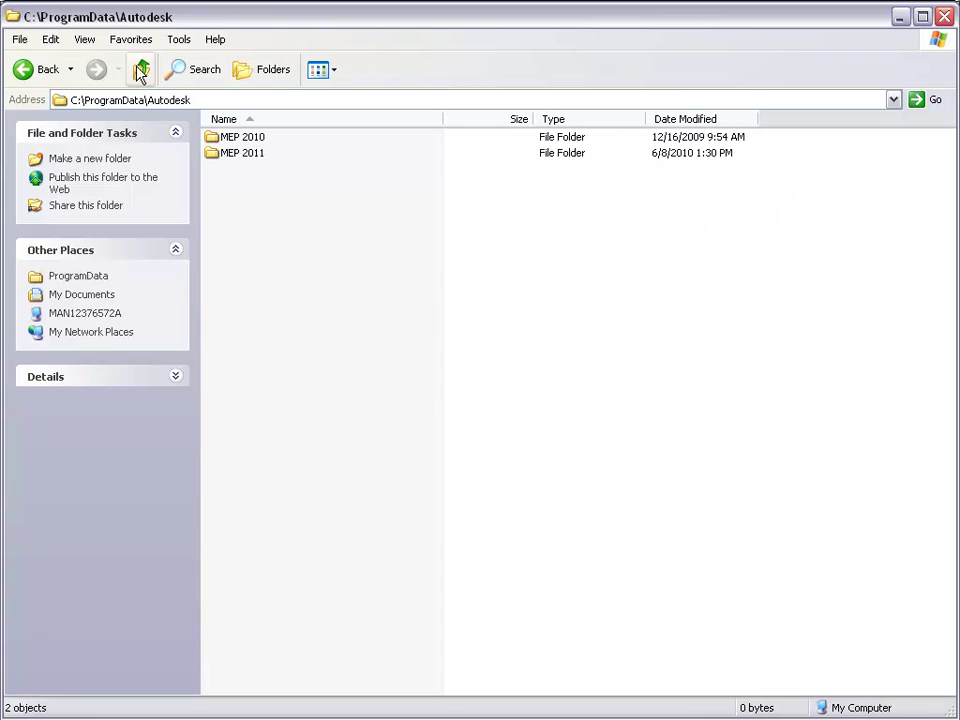
pyautogui.click(141, 72)
pyautogui.click(141, 72)
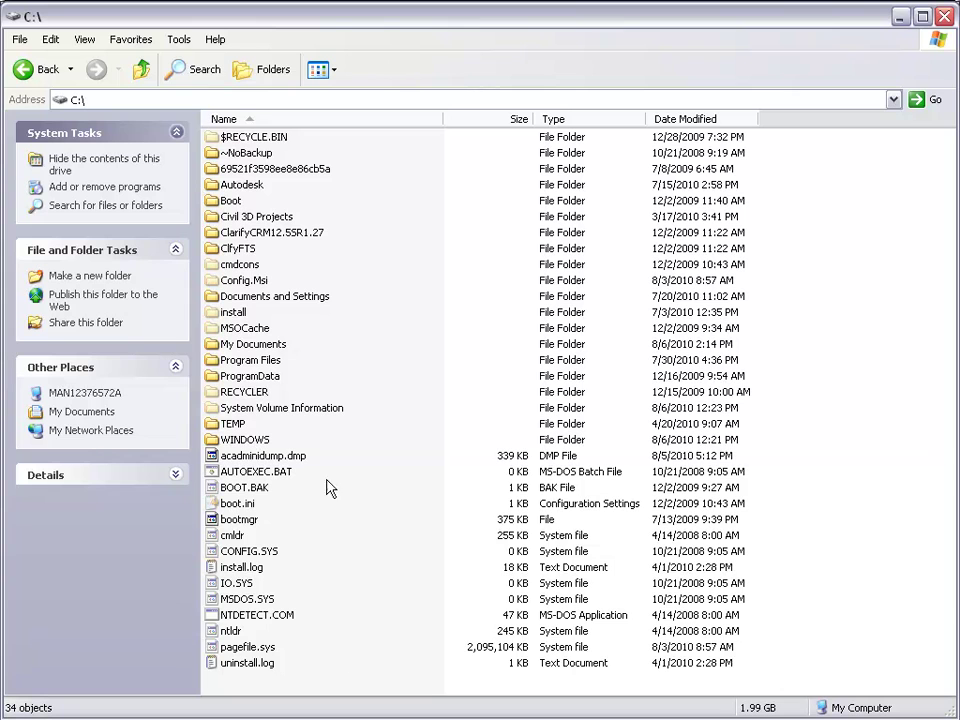
# Set the folder options to not show hidden files and folders and to hide protected operating system files
pyautogui.click(185, 39)
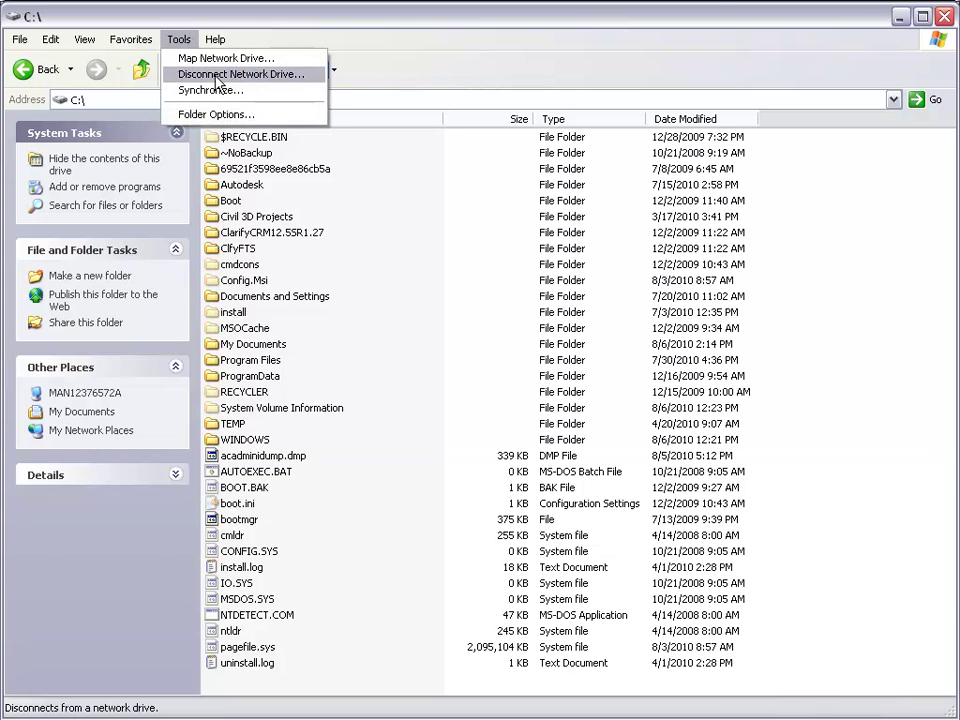
pyautogui.click(233, 117)
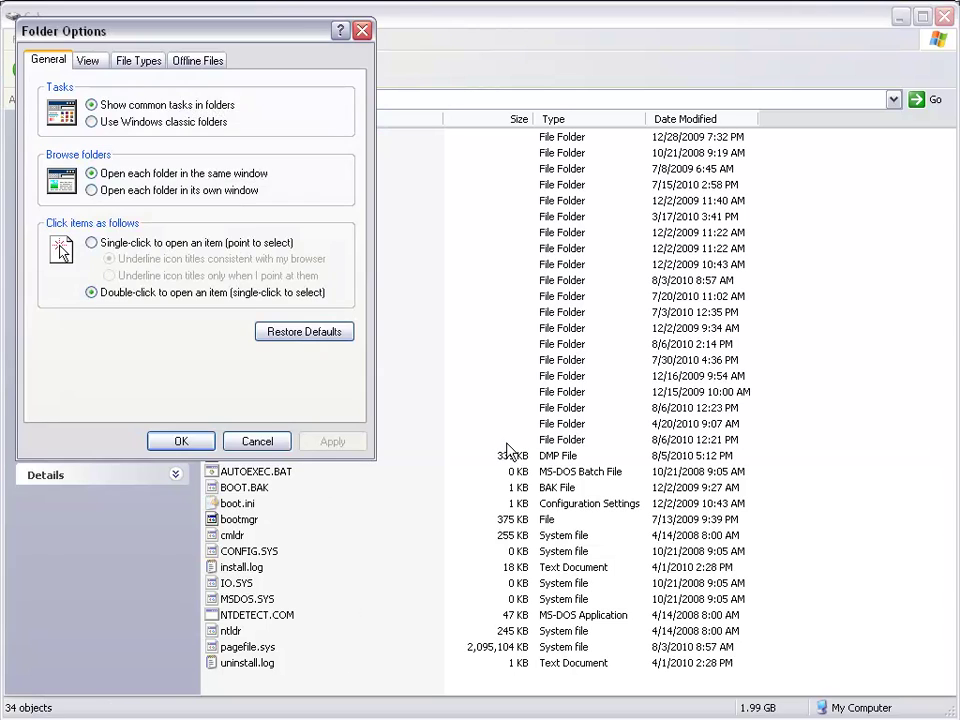
pyautogui.click(93, 62)
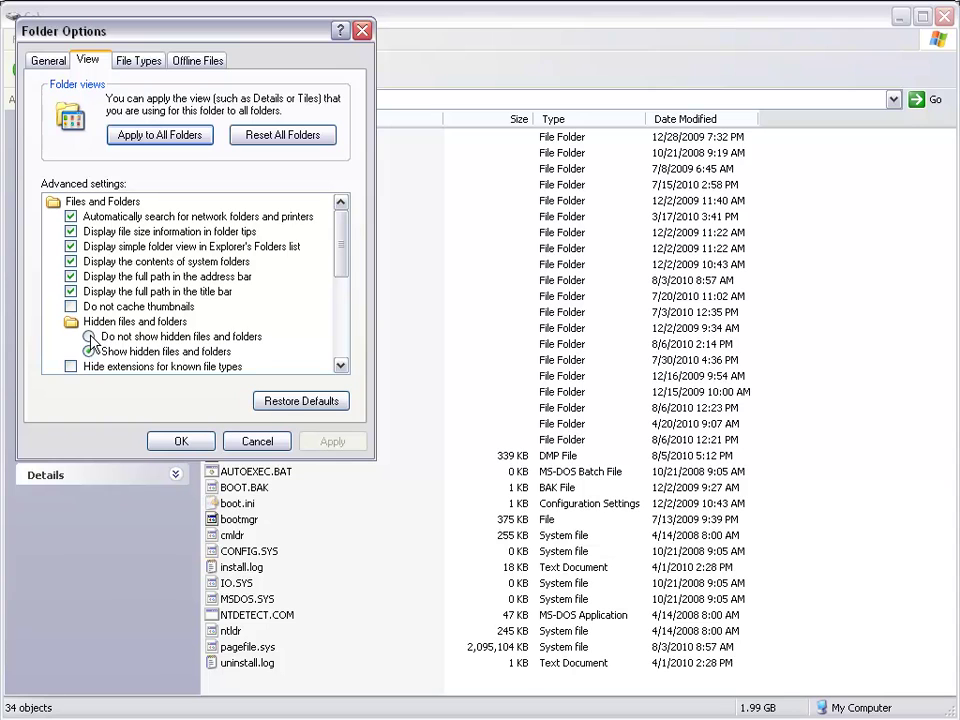
pyautogui.click(89, 337)
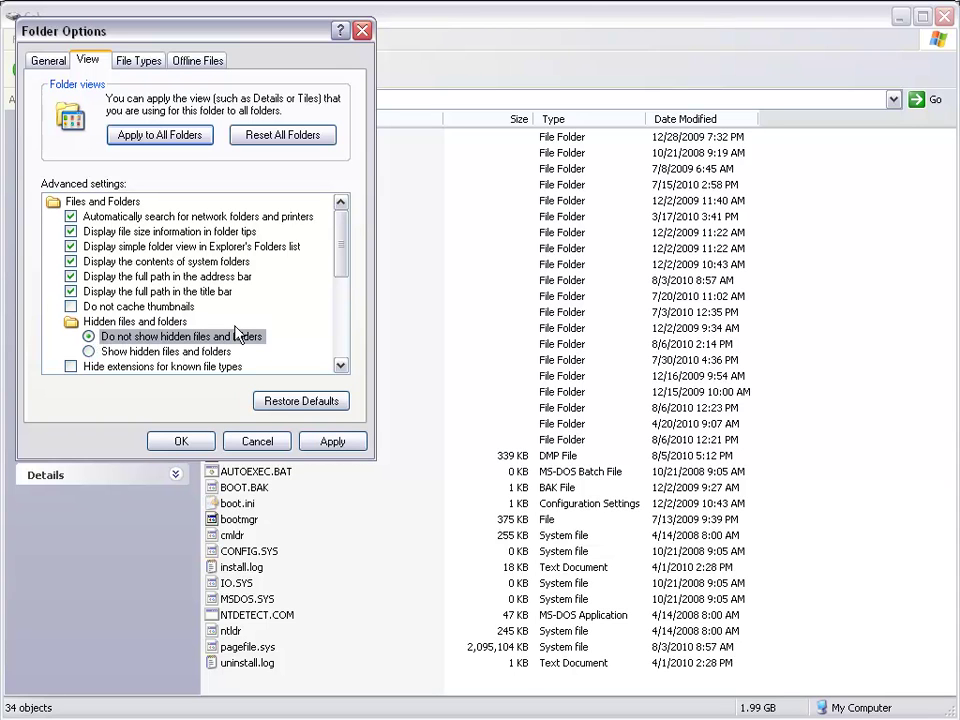
pyautogui.click(340, 366)
pyautogui.click(340, 366)
pyautogui.click(340, 366)
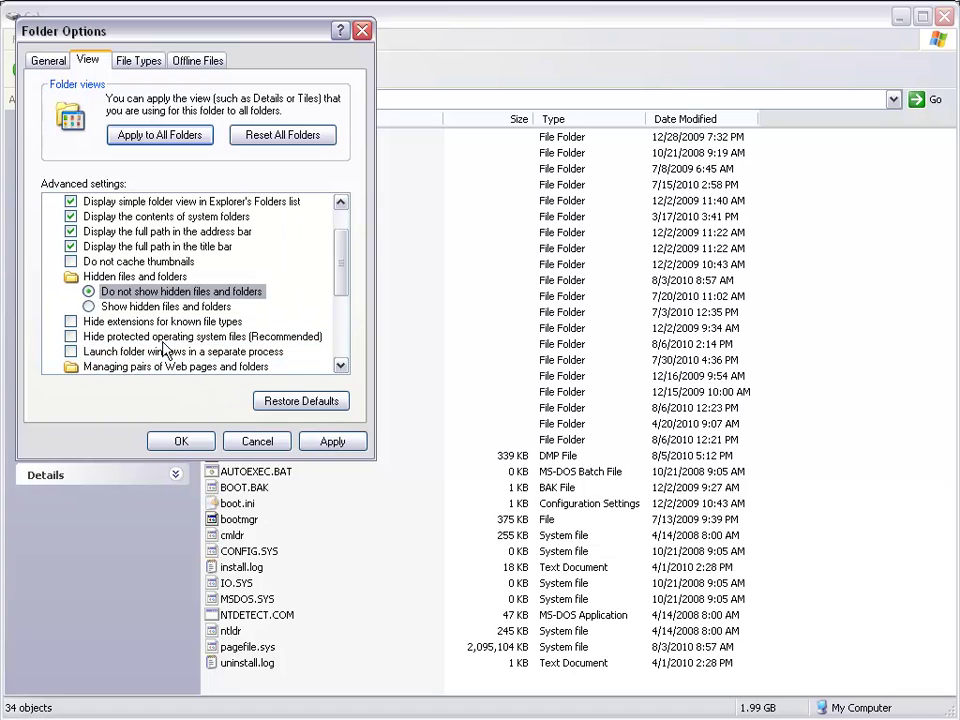
pyautogui.click(160, 338)
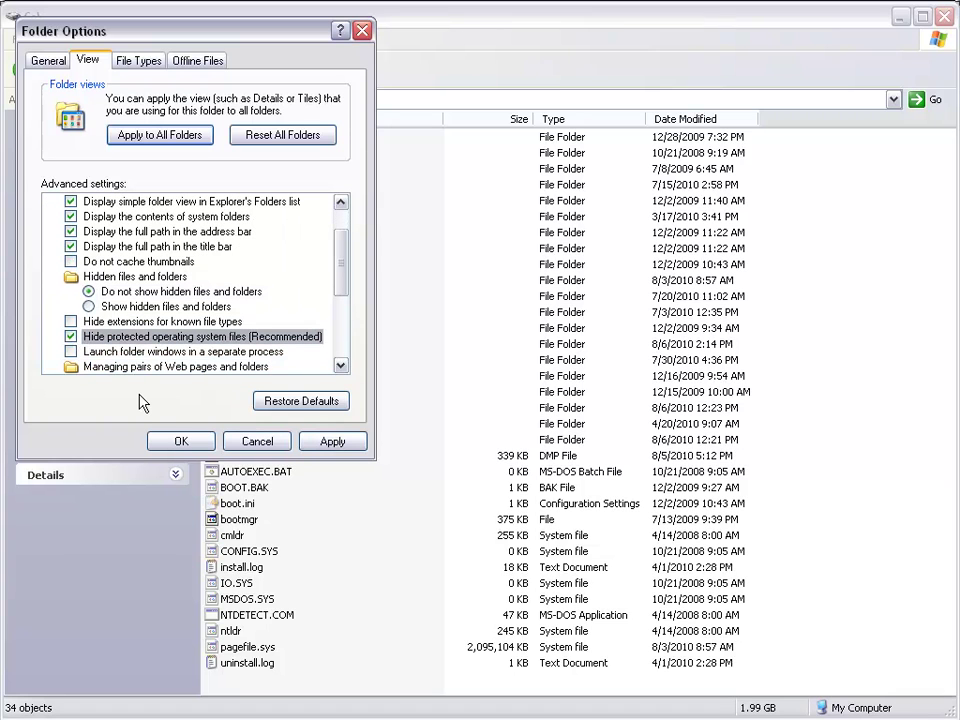
pyautogui.click(177, 441)
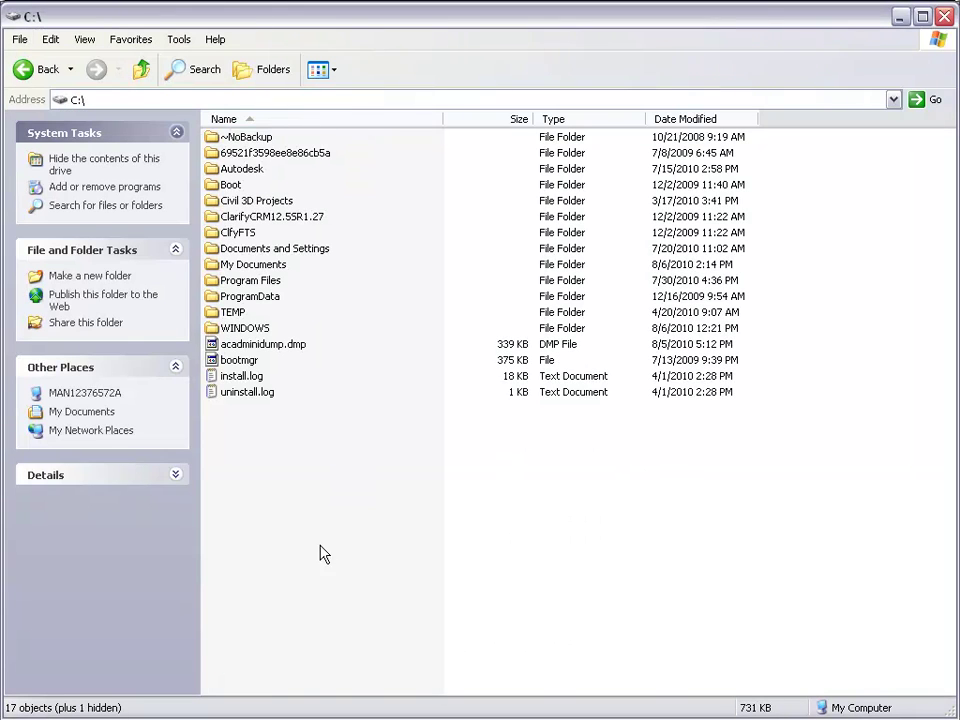
# Browse to C:\ProgramData\Autodesk\MEP 2010\enu to view its content folders
pyautogui.doubleClick(255, 297)
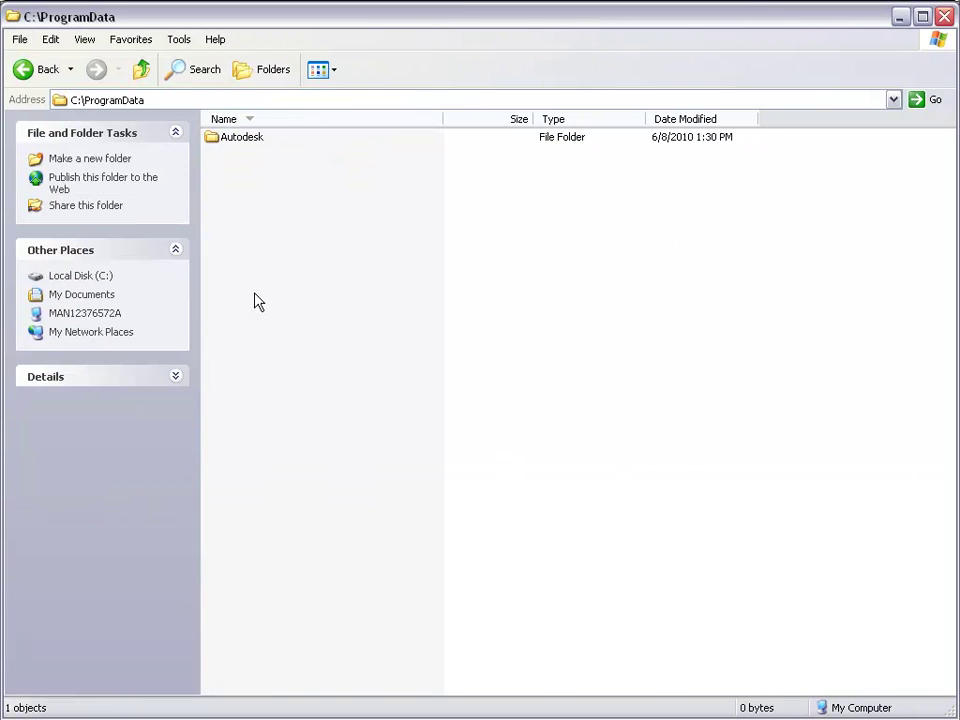
pyautogui.doubleClick(212, 141)
pyautogui.doubleClick(212, 141)
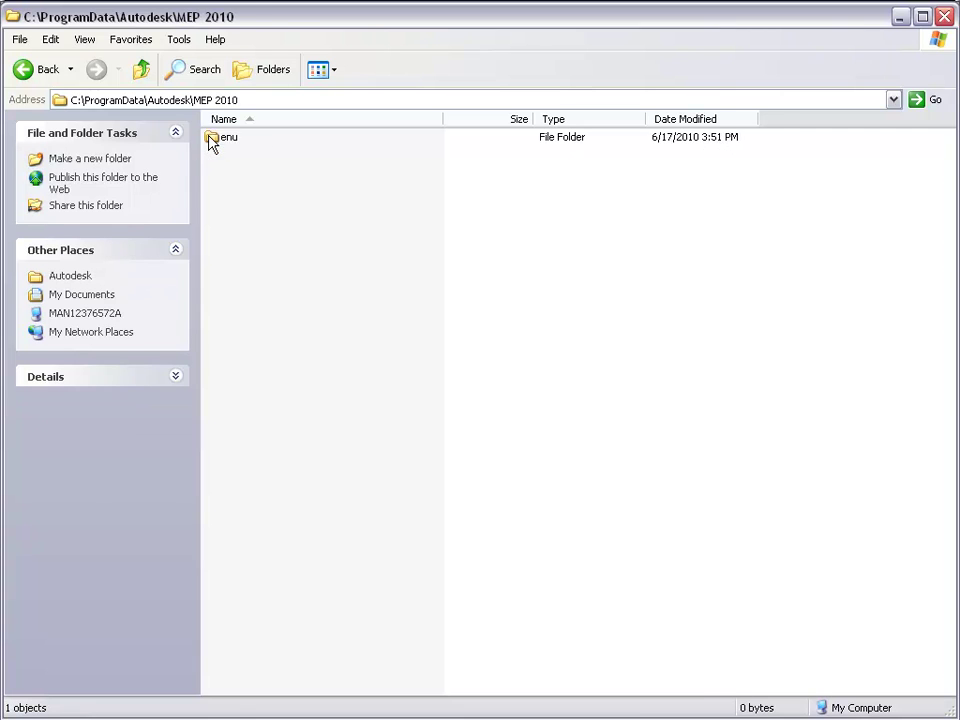
pyautogui.doubleClick(212, 141)
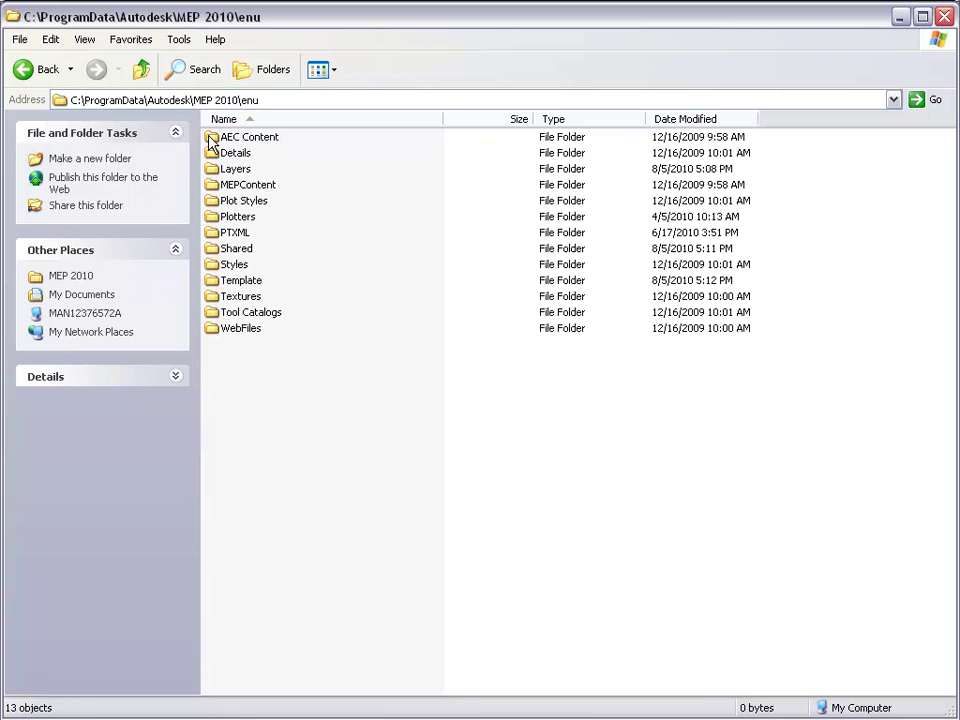
# Go back up to C:\ and open the Documents and Settings\All Users folder
pyautogui.click(145, 69)
pyautogui.click(145, 69)
pyautogui.click(145, 69)
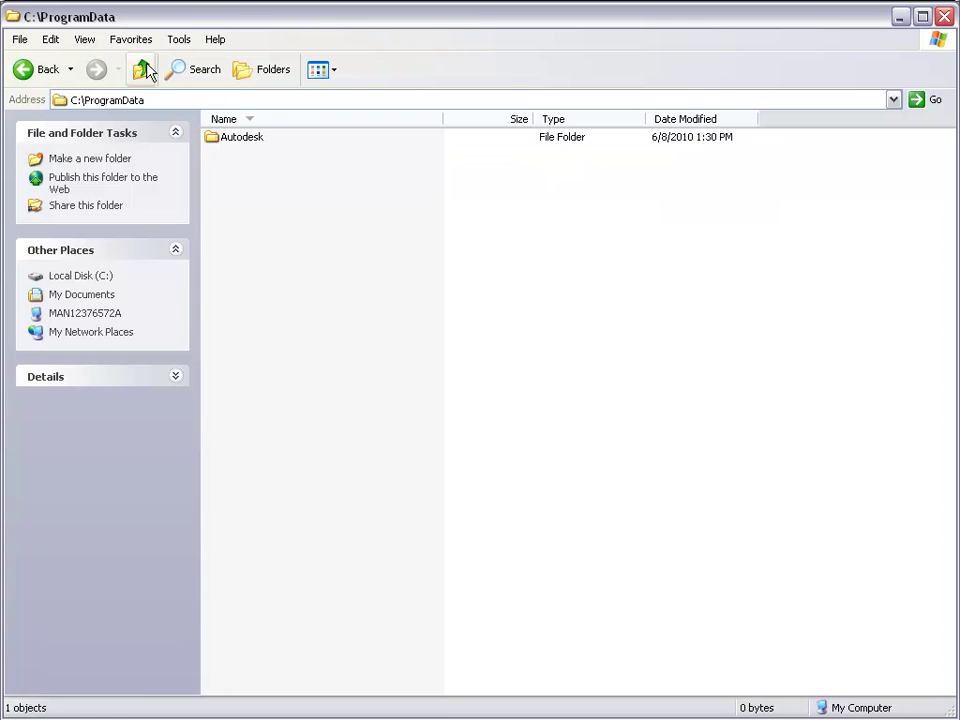
pyautogui.click(145, 69)
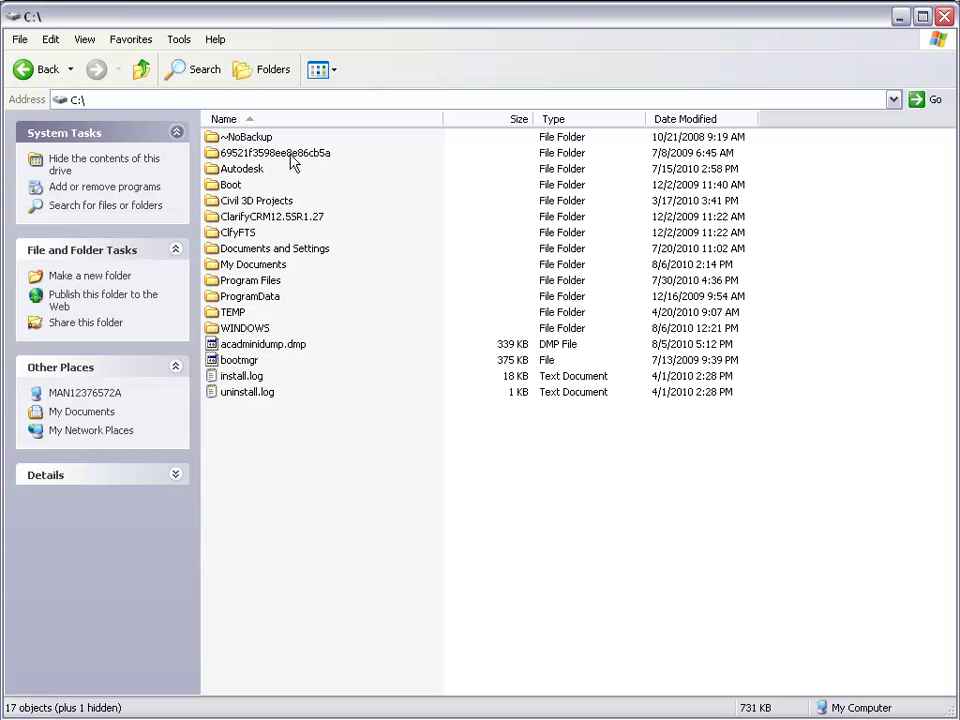
pyautogui.doubleClick(307, 250)
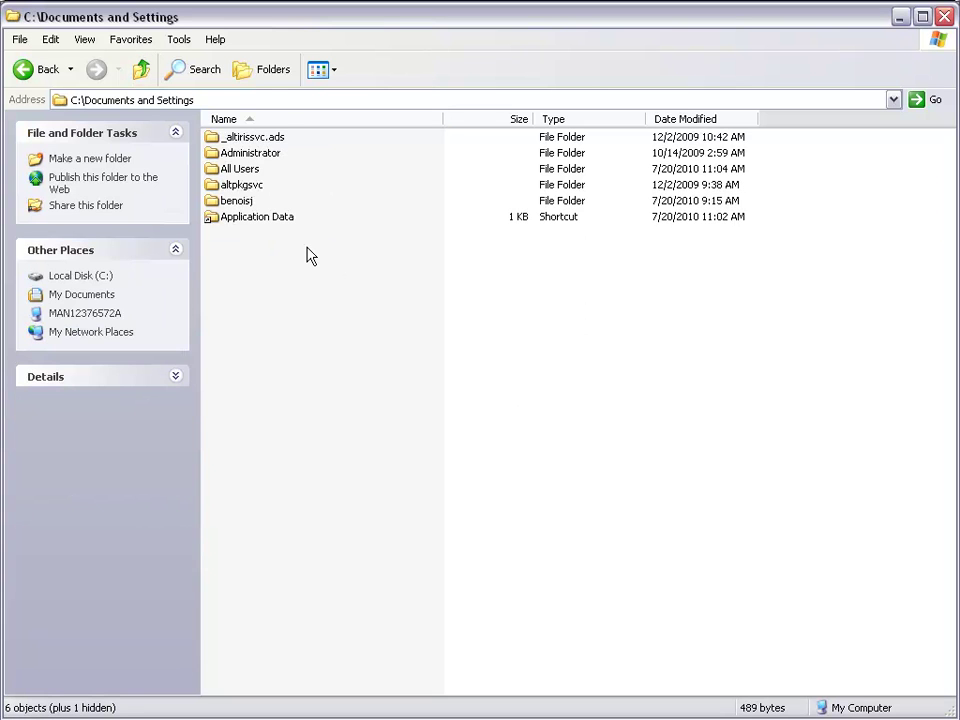
pyautogui.doubleClick(240, 172)
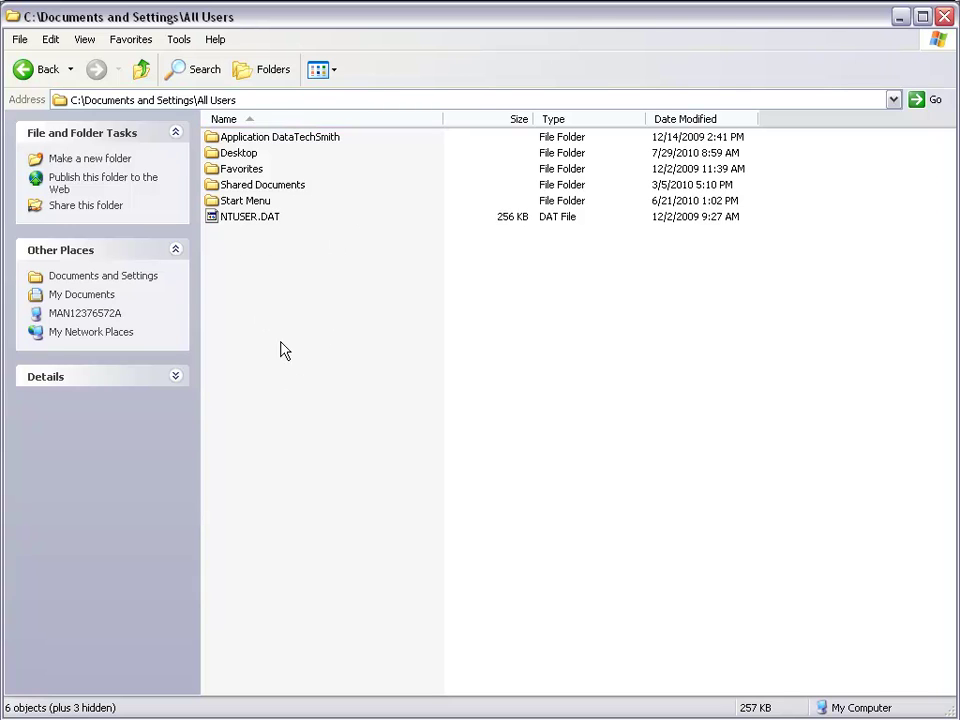
# Set the folder options to show hidden files and folders and stop hiding protected operating system files
pyautogui.click(180, 40)
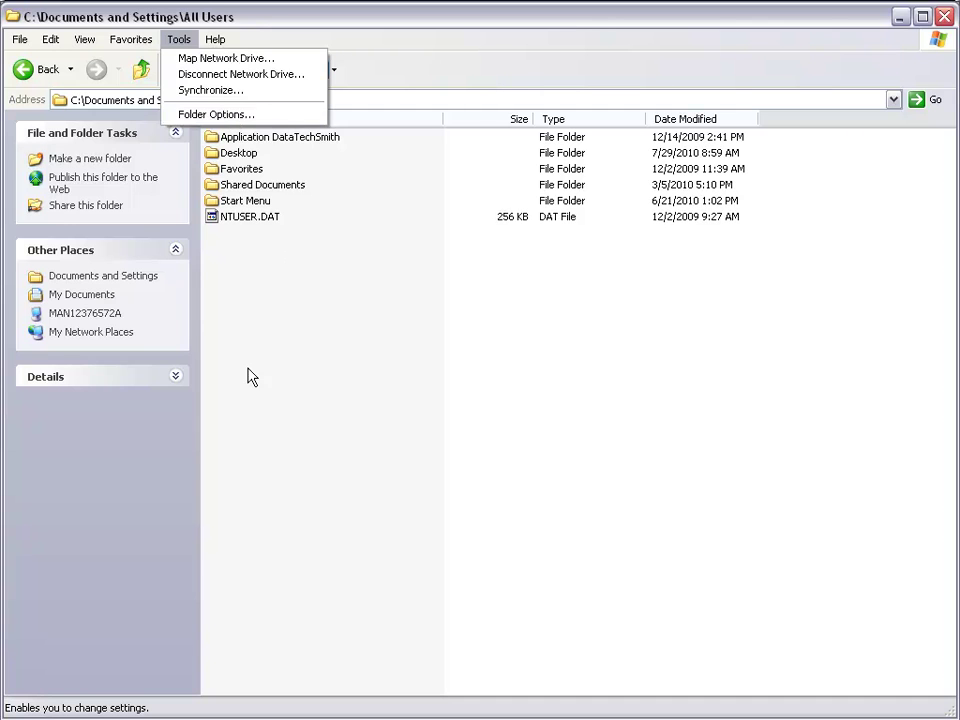
pyautogui.click(233, 116)
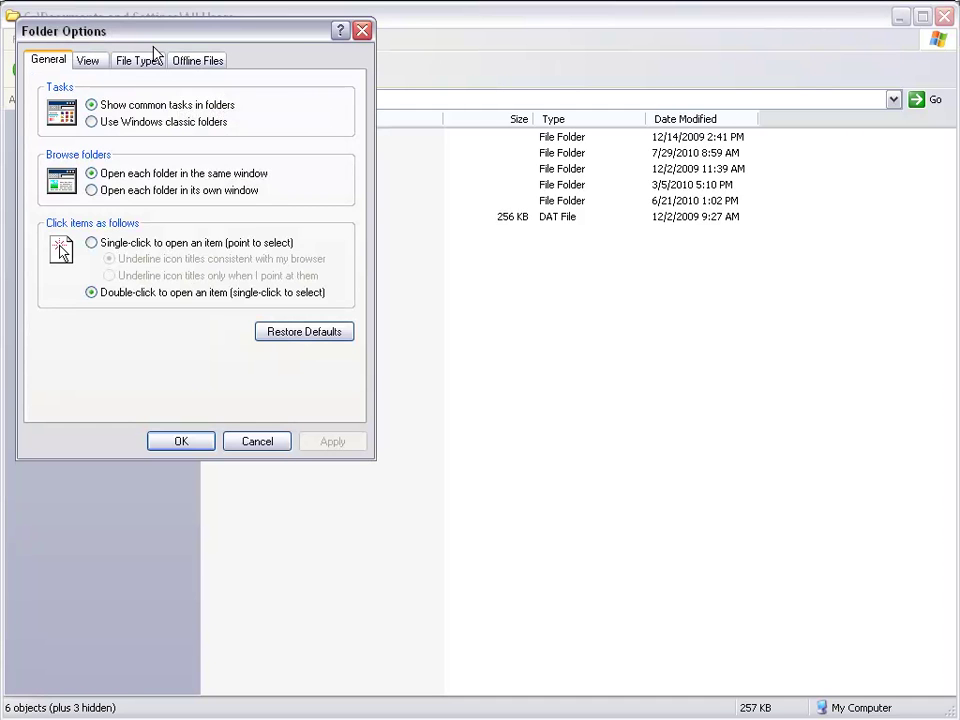
pyautogui.click(87, 60)
pyautogui.click(88, 352)
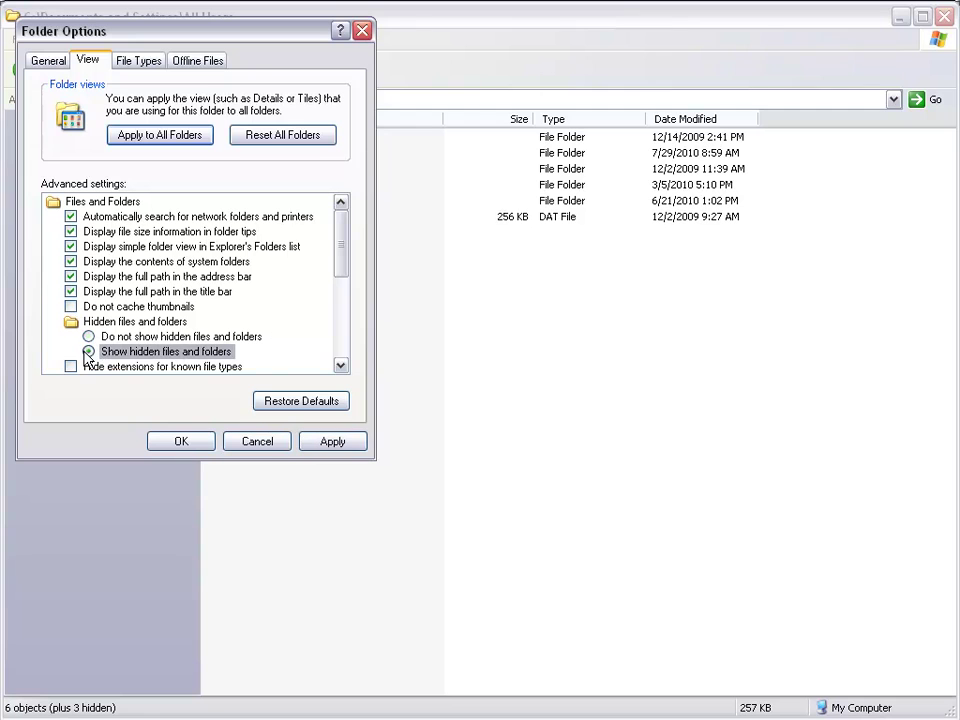
pyautogui.click(340, 365)
pyautogui.click(340, 365)
pyautogui.click(340, 365)
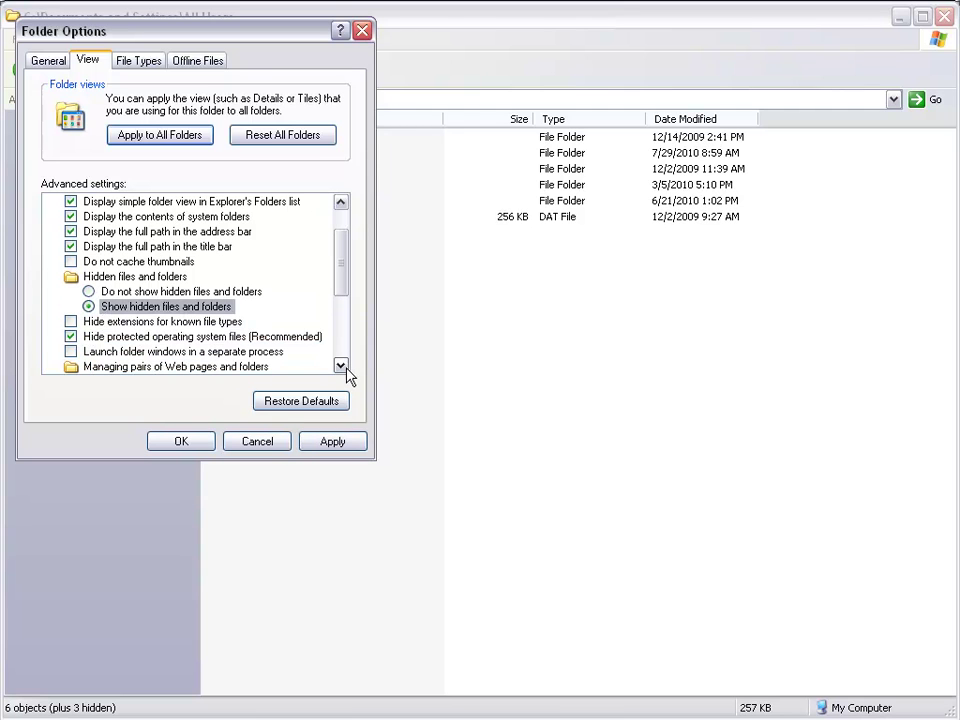
pyautogui.click(90, 336)
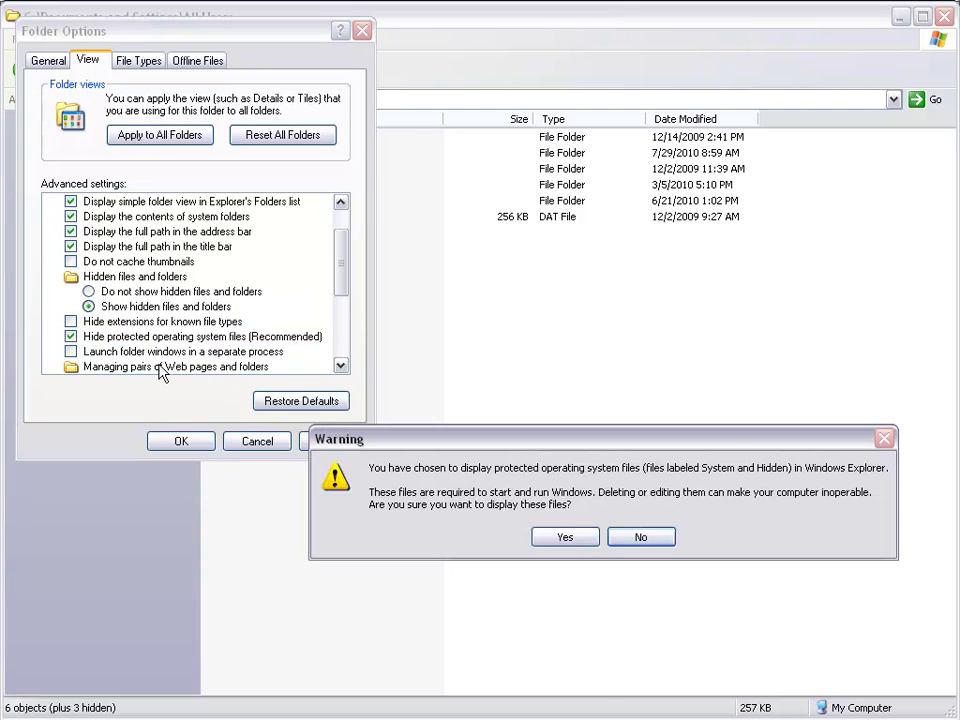
pyautogui.click(564, 540)
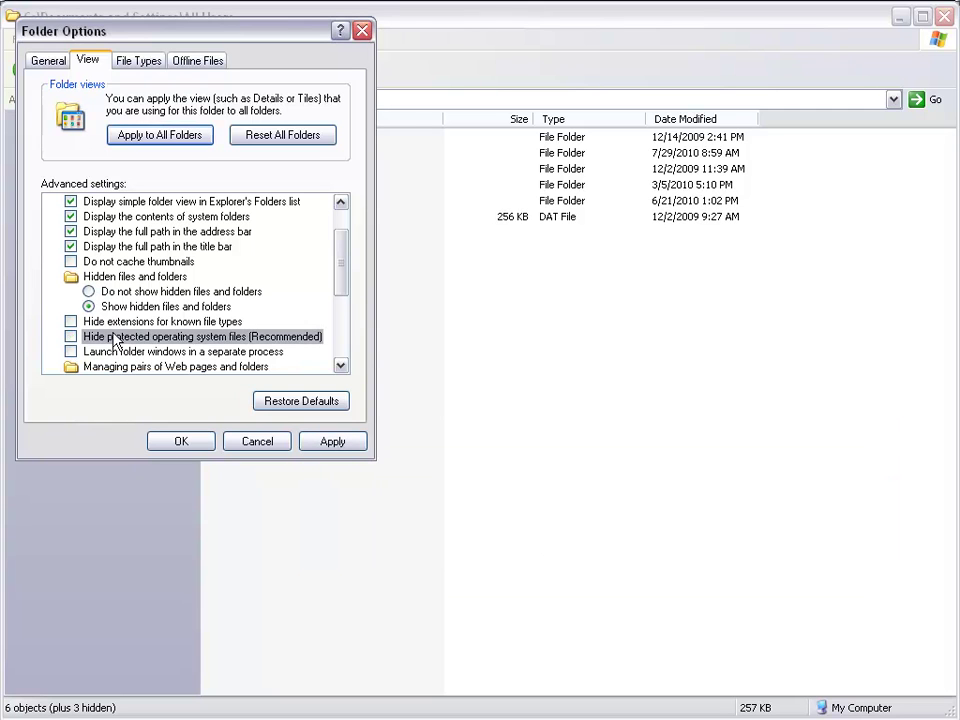
pyautogui.click(189, 442)
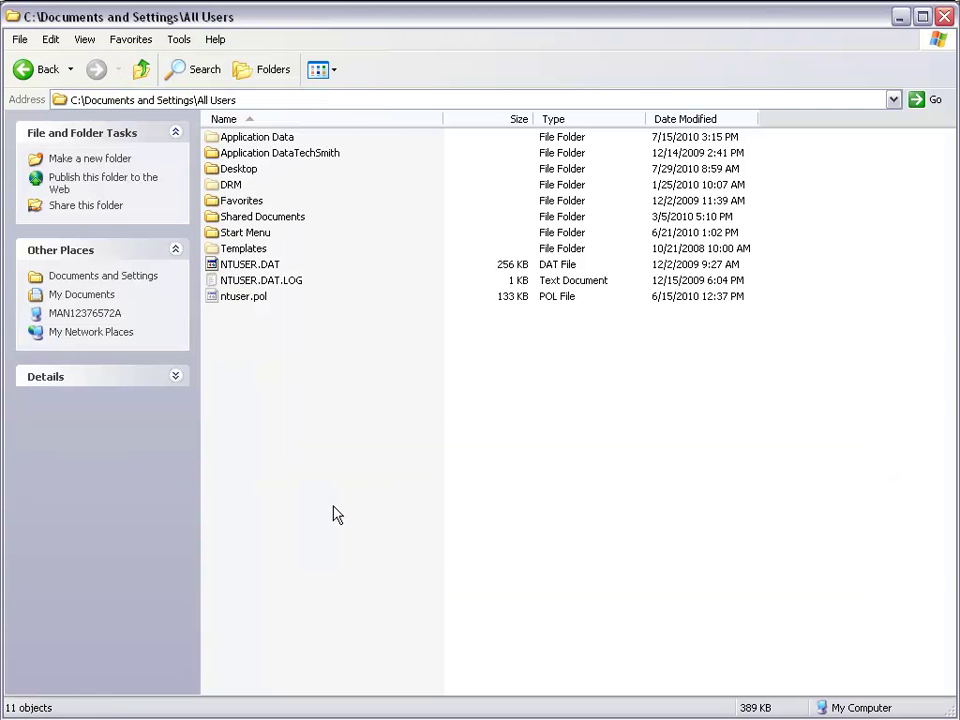
# Open the Autodesk folder inside the All Users Application Data folder
pyautogui.click(244, 138)
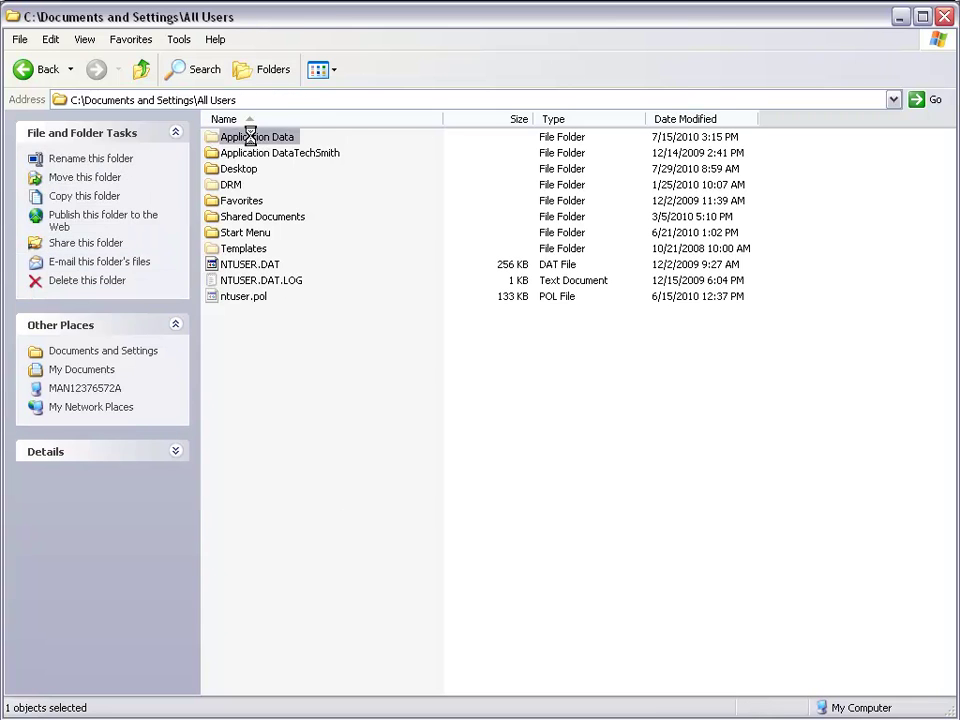
pyautogui.doubleClick(249, 137)
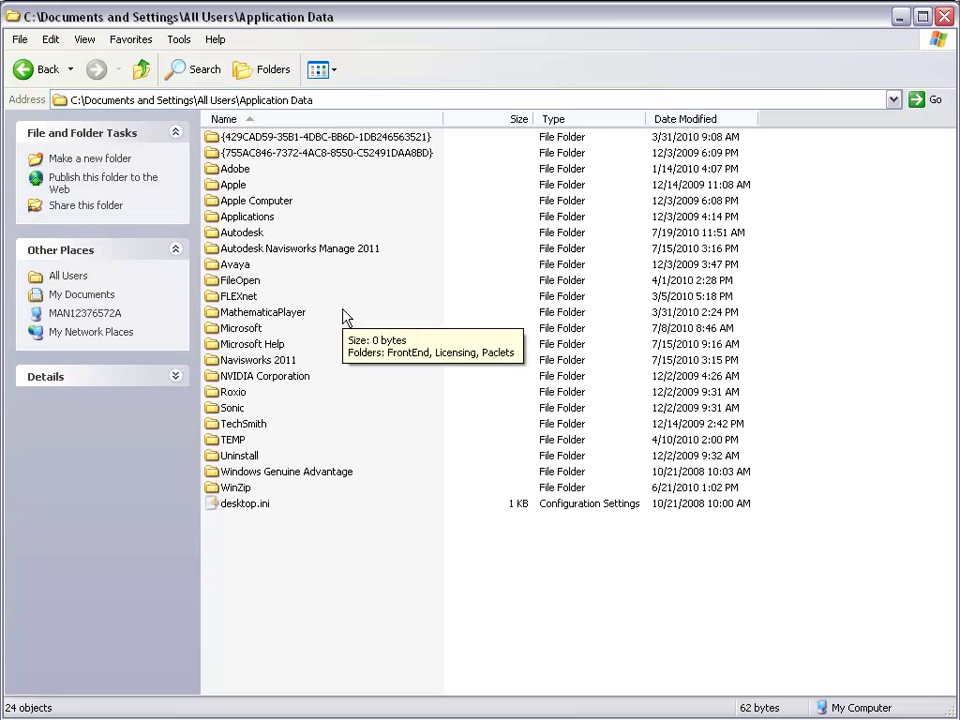
pyautogui.doubleClick(246, 234)
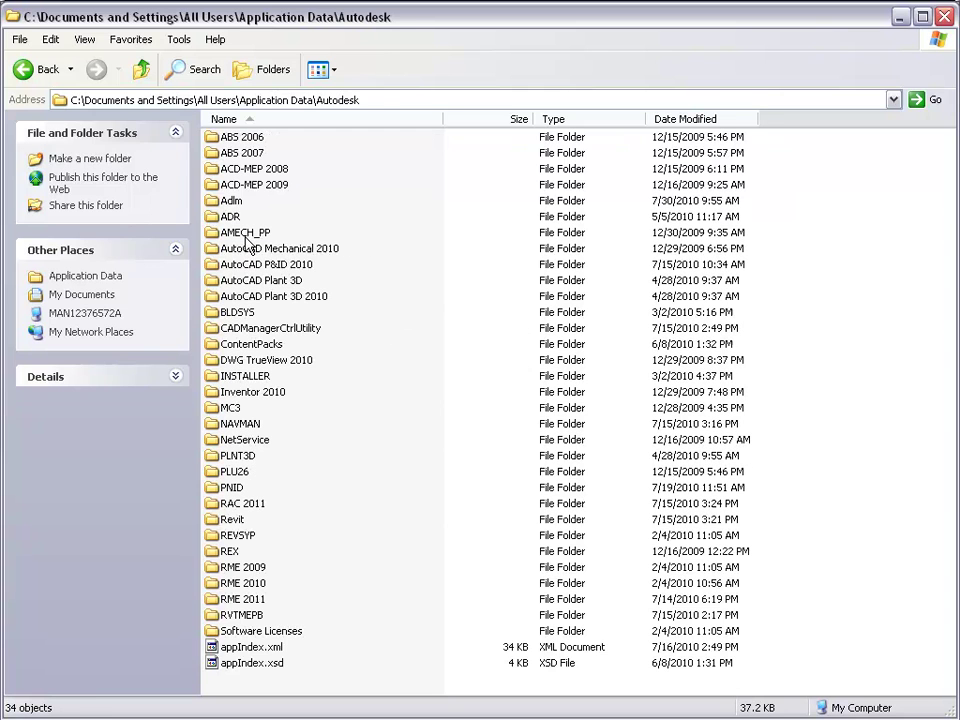
# Open the ACD-MEP 2009 folder and its enu subfolder to reach the content folders
pyautogui.click(283, 188)
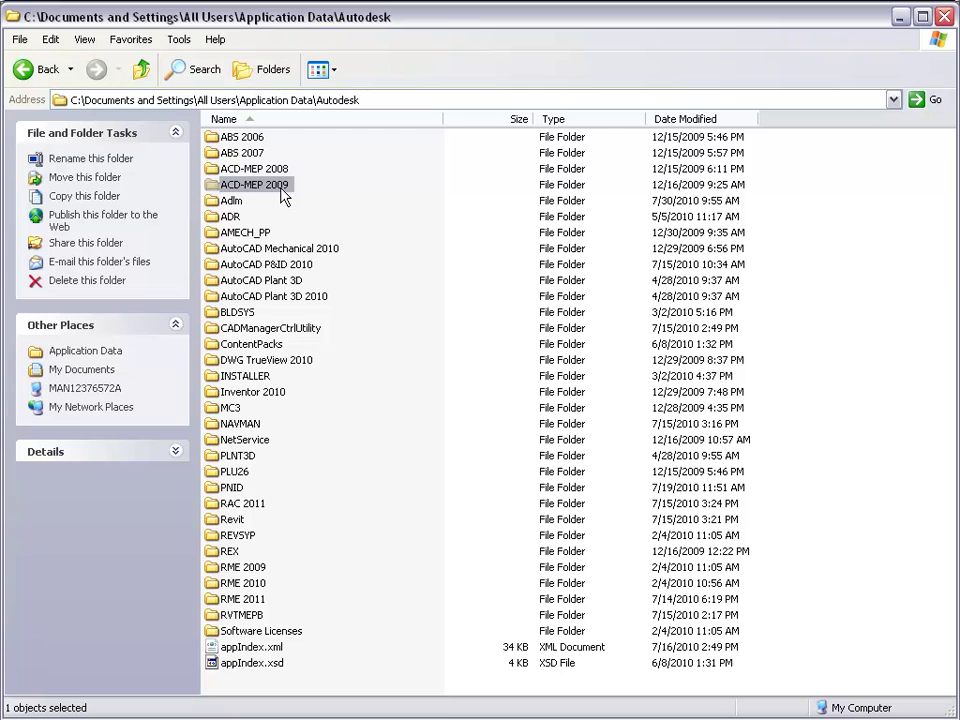
pyautogui.doubleClick(283, 188)
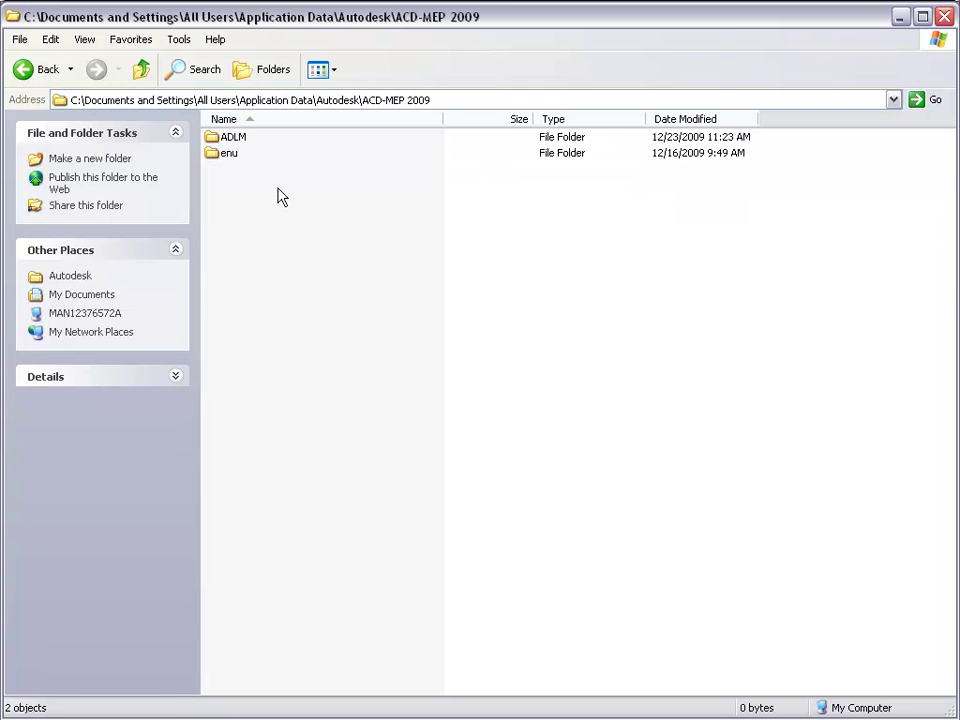
pyautogui.doubleClick(222, 155)
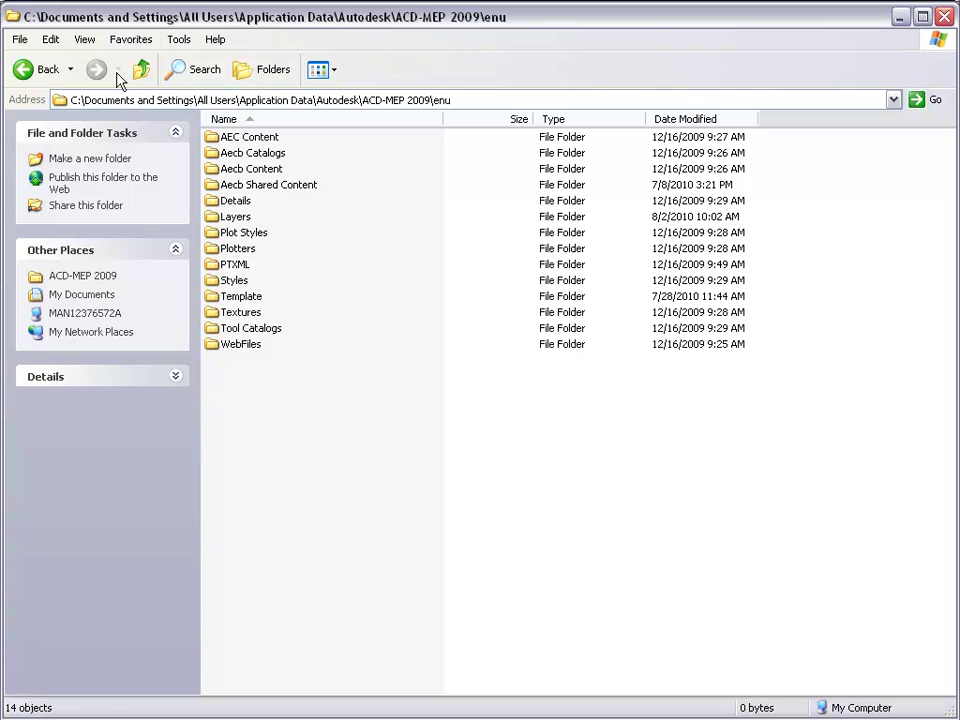
# Check the hidden files and folders setting in the folder options, leaving without changes
pyautogui.click(166, 44)
pyautogui.click(221, 114)
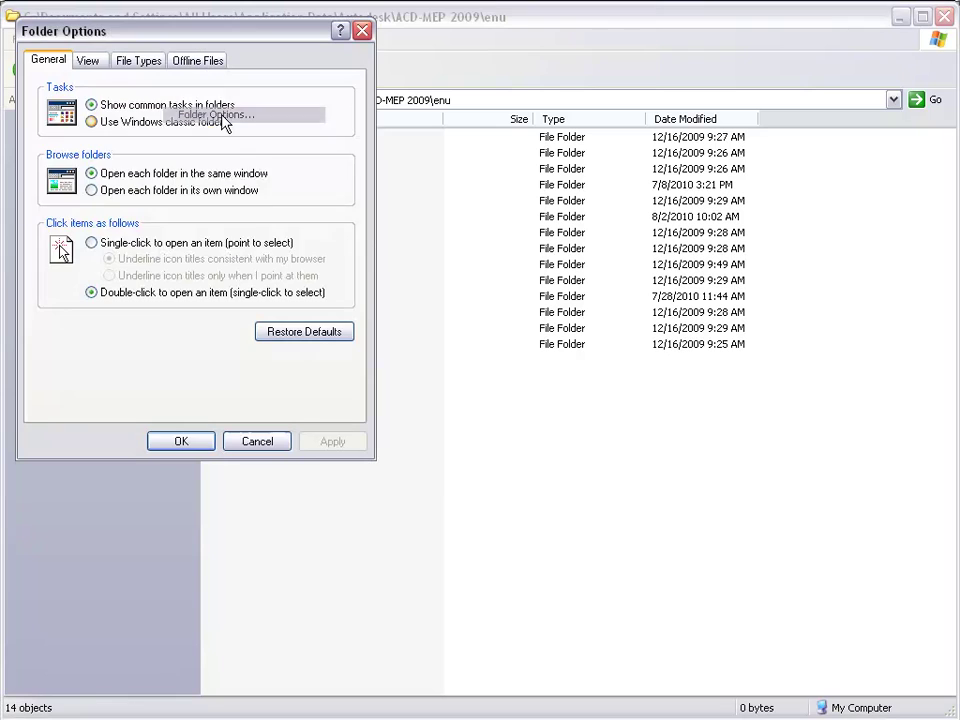
pyautogui.click(96, 60)
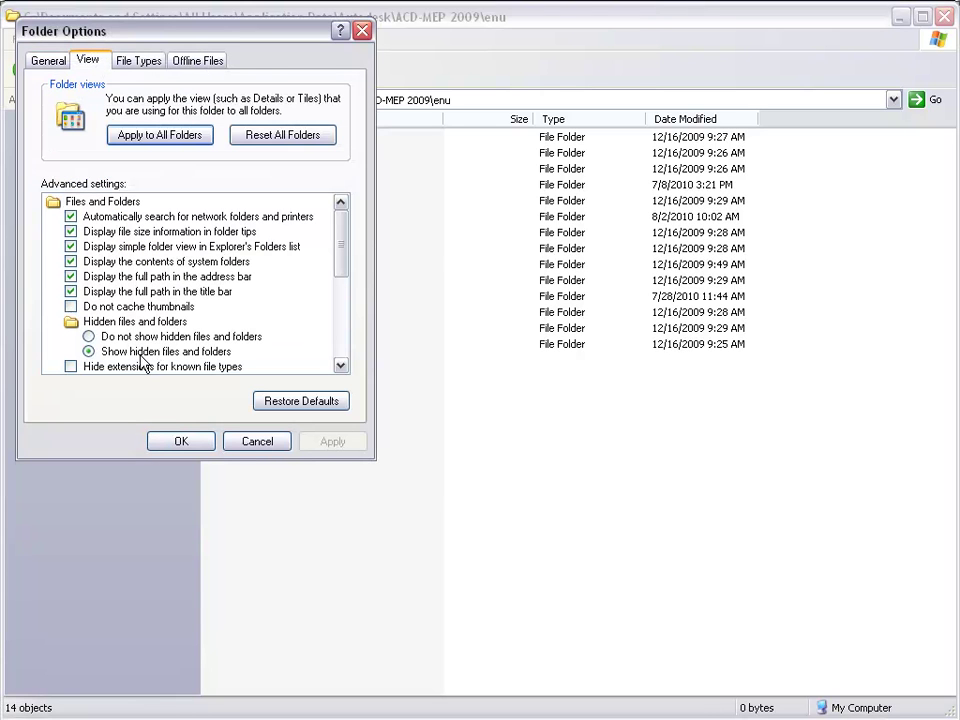
pyautogui.click(264, 443)
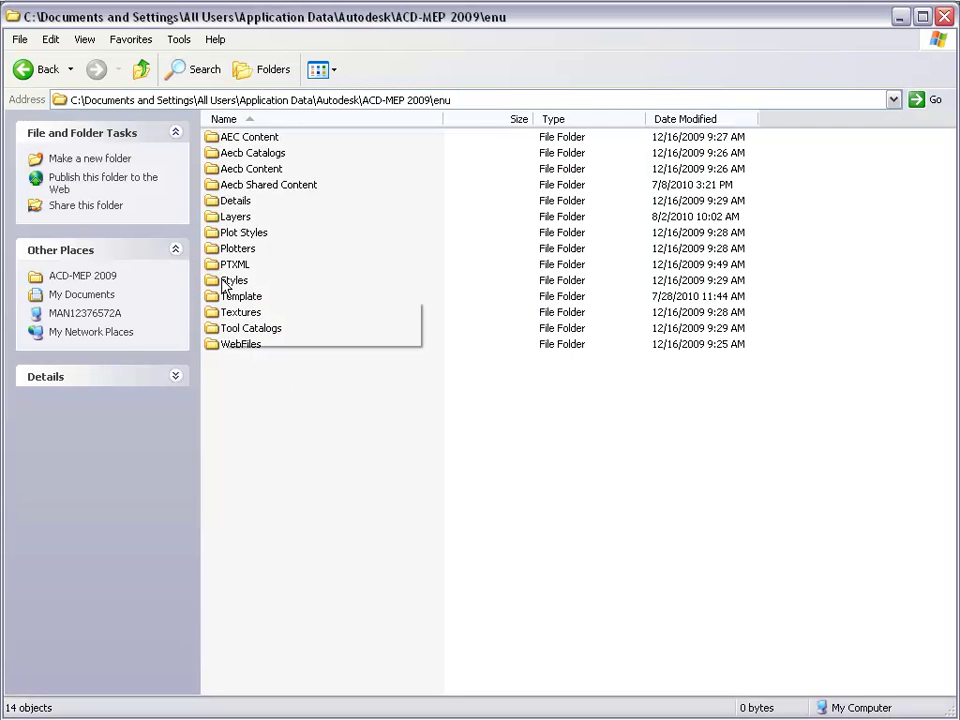
# Open the Imperial folder inside the Styles folder
pyautogui.moveTo(211, 281)
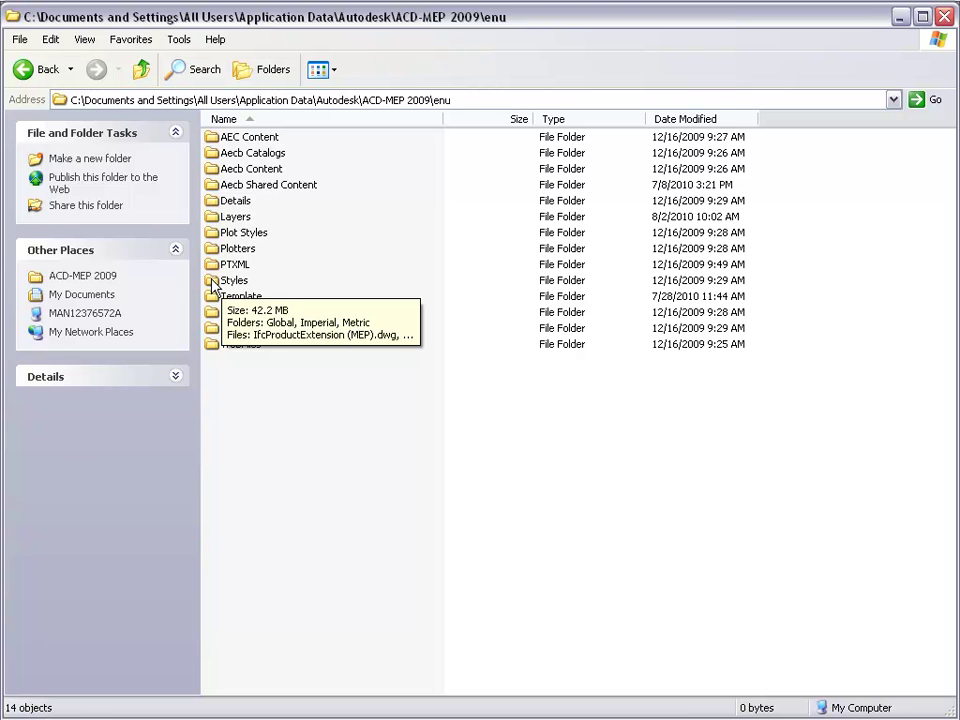
pyautogui.doubleClick(211, 284)
pyautogui.click(211, 156)
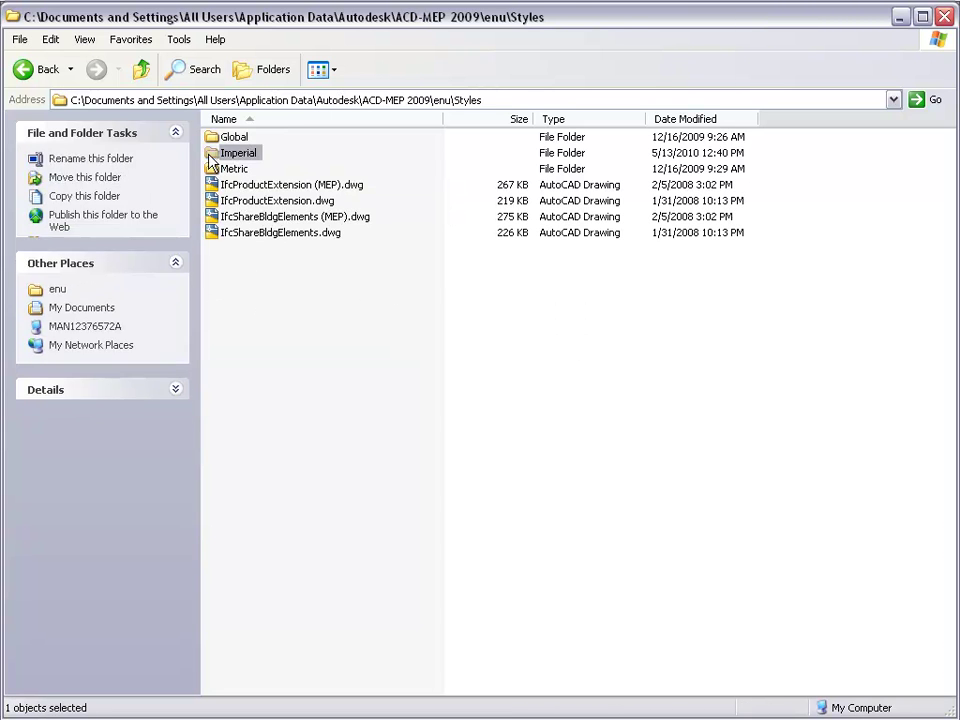
pyautogui.doubleClick(211, 156)
# Look through the Imperial style drawings and make a copy of System Definitions (US Imperial).dwg in the same folder
pyautogui.scroll(-1, 400, 474)
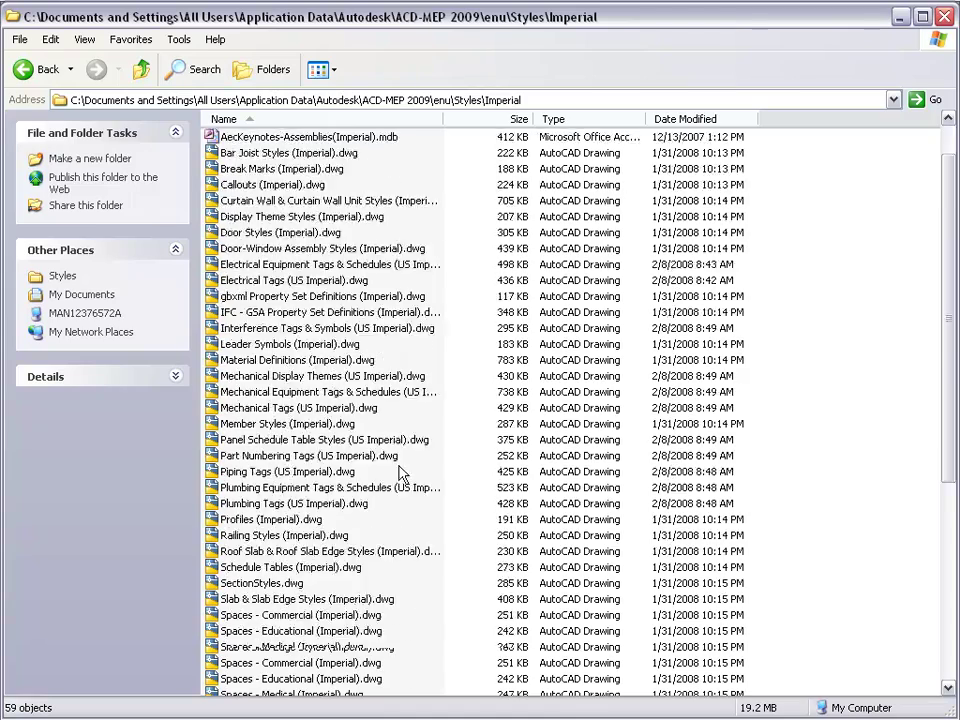
pyautogui.scroll(-7, 400, 474)
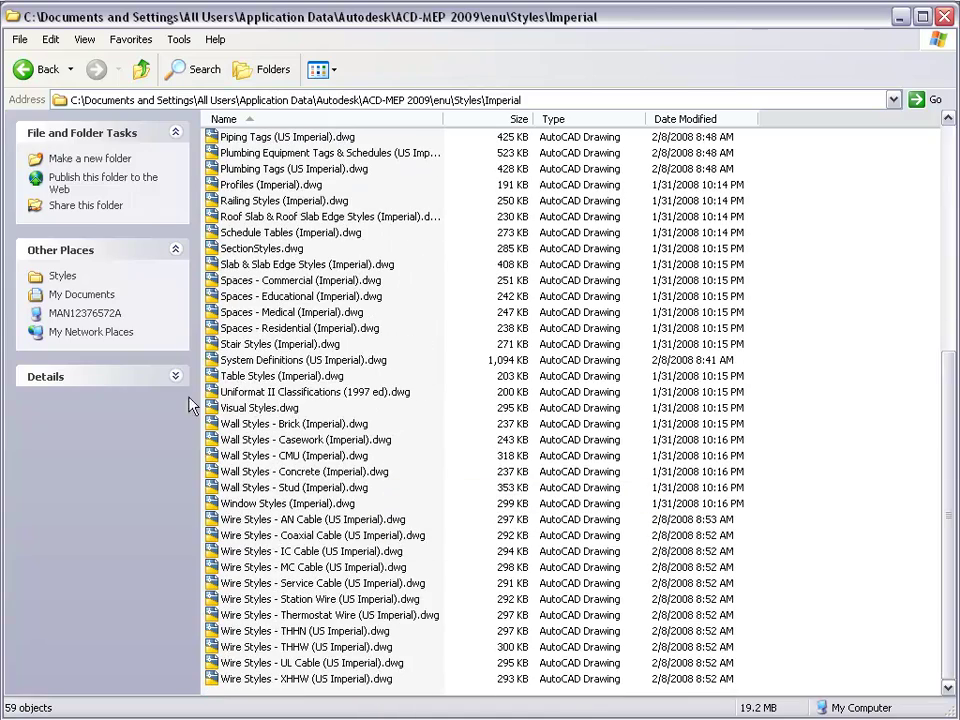
pyautogui.scroll(4, 414, 389)
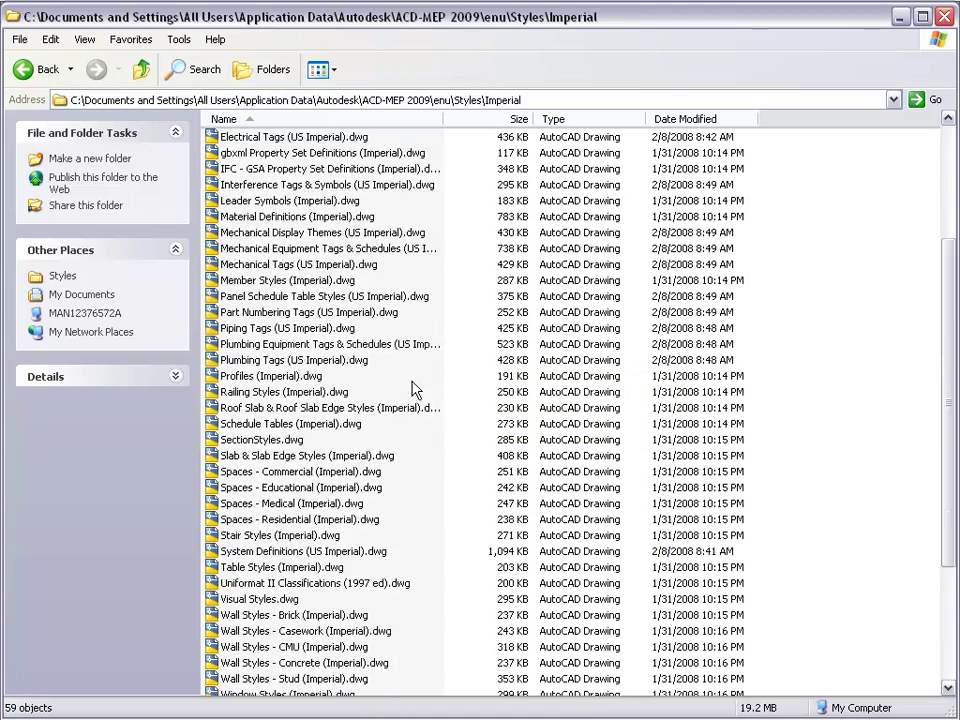
pyautogui.scroll(4, 414, 389)
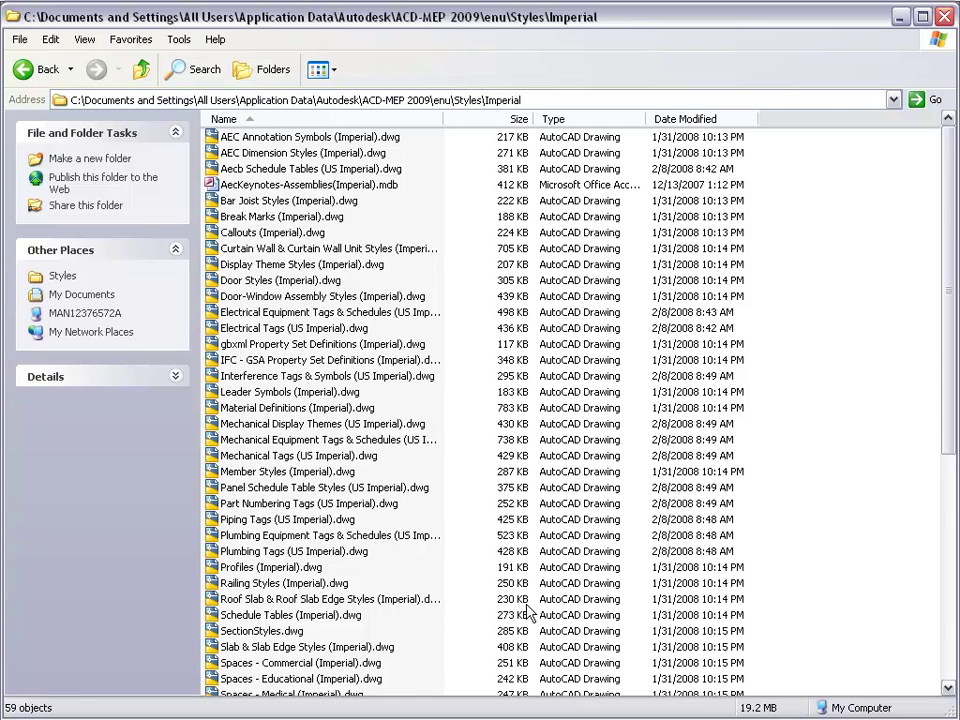
pyautogui.scroll(-5, 590, 537)
pyautogui.scroll(-1, 590, 537)
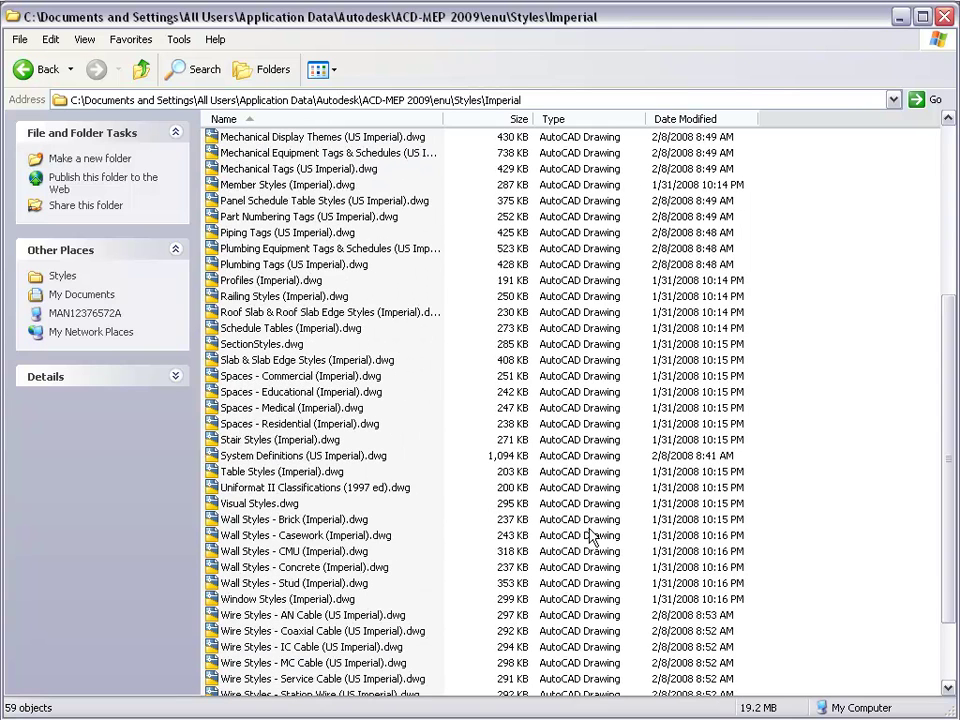
pyautogui.click(331, 458)
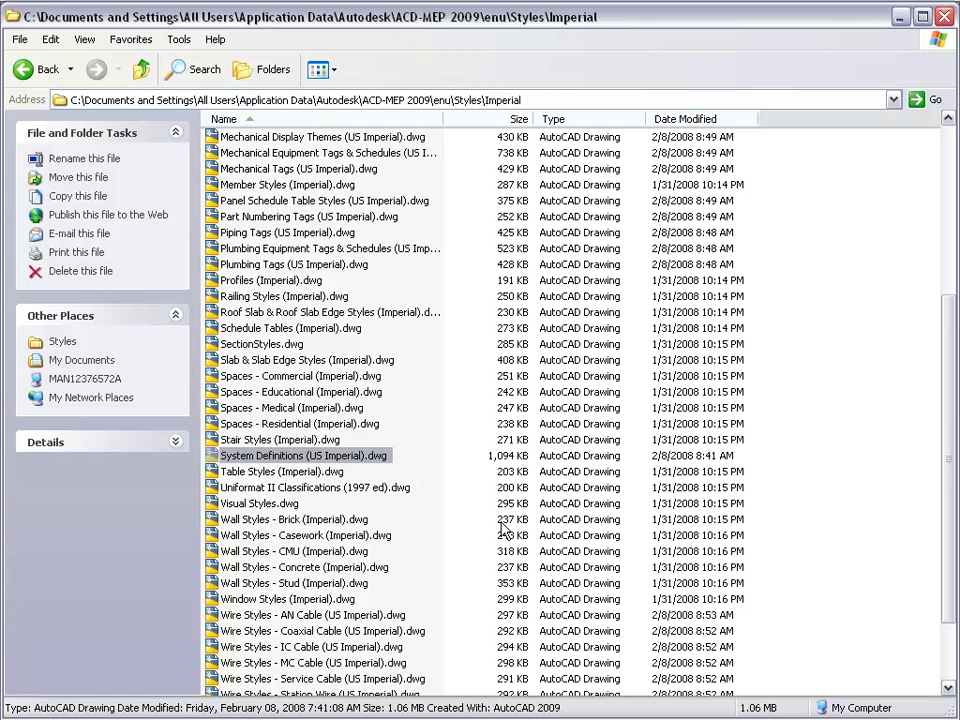
pyautogui.doubleClick(352, 452)
pyautogui.rightClick(352, 452)
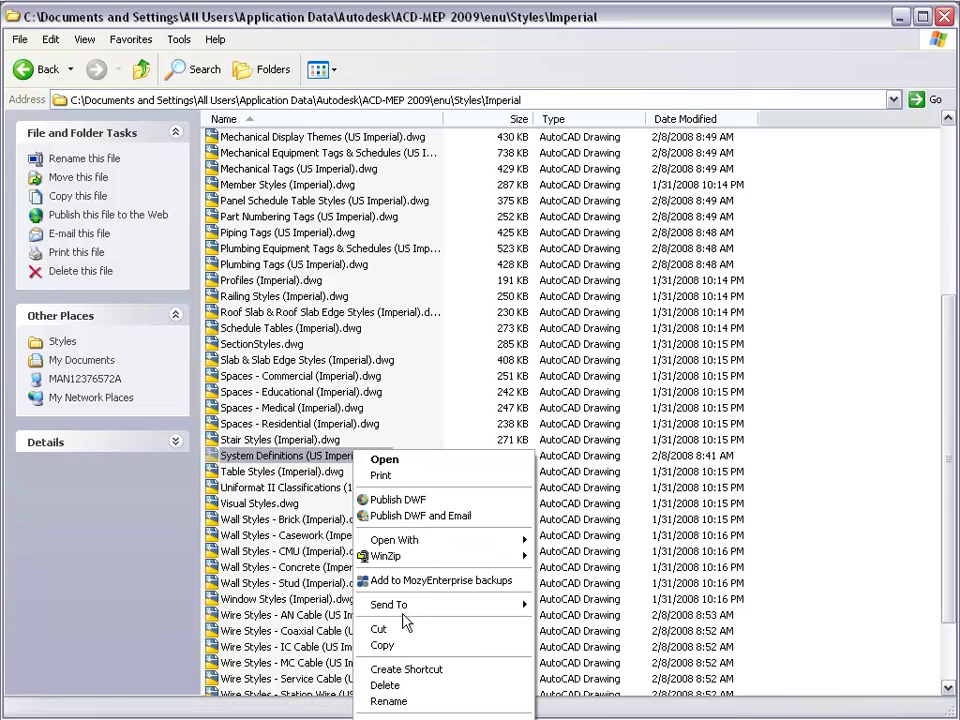
pyautogui.click(405, 646)
pyautogui.rightClick(429, 449)
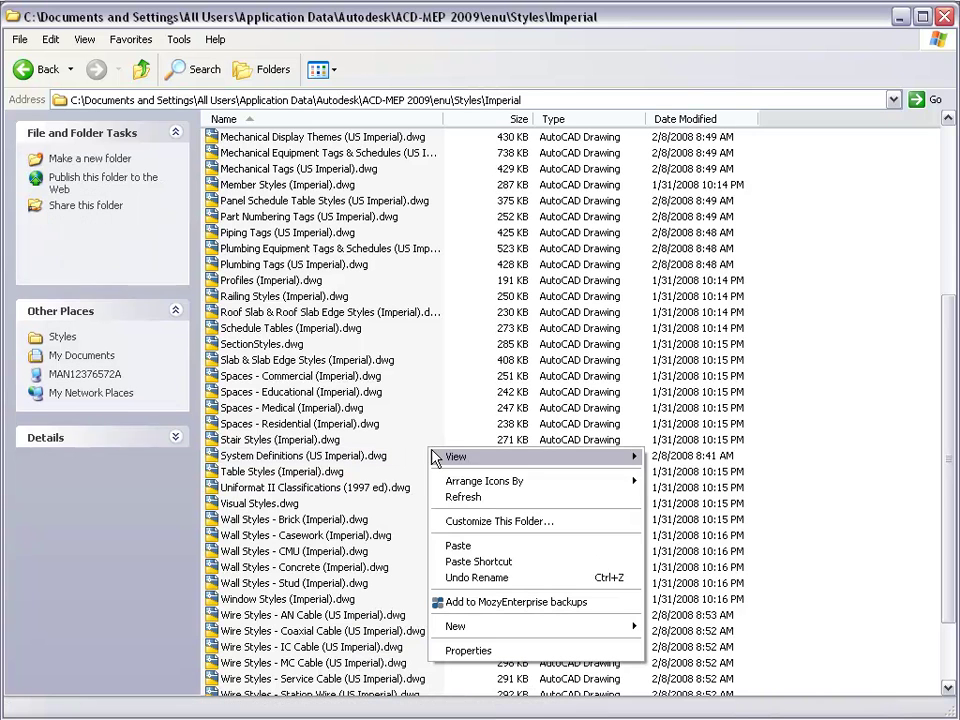
pyautogui.click(472, 550)
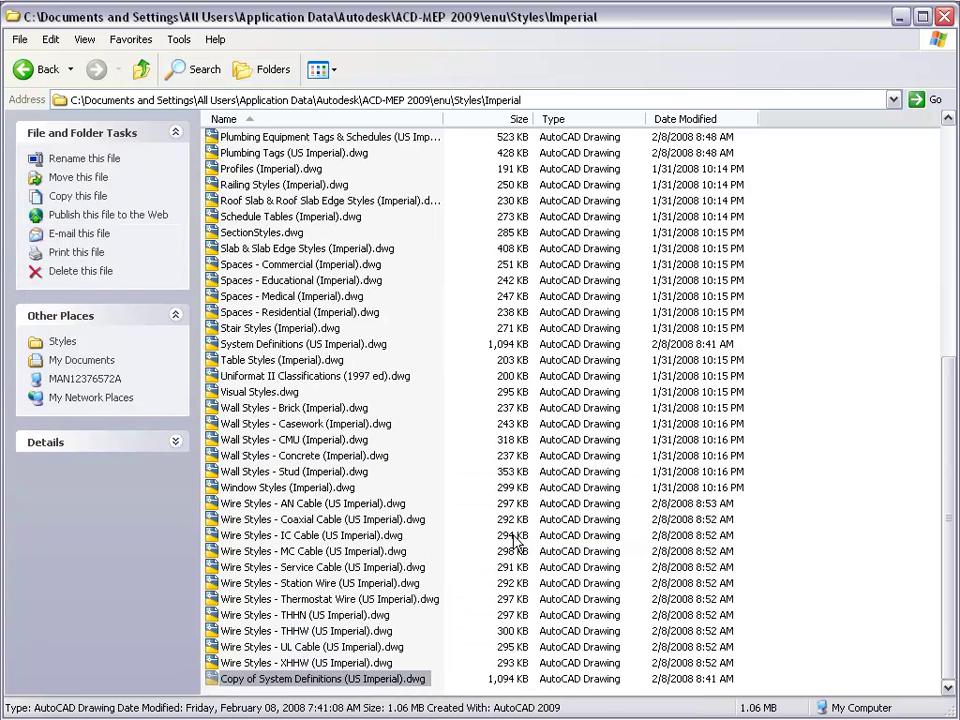
# Rename the copied drawing as MyCompany System Definitions (US Imperial).dwg
pyautogui.press('Home')
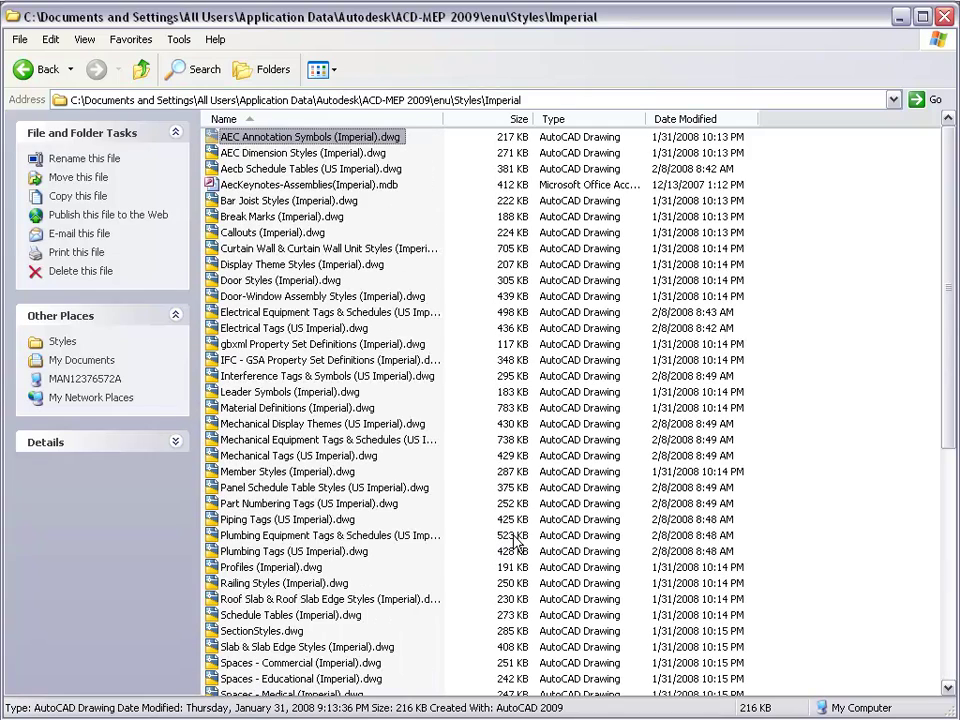
pyautogui.scroll(-8, 441, 452)
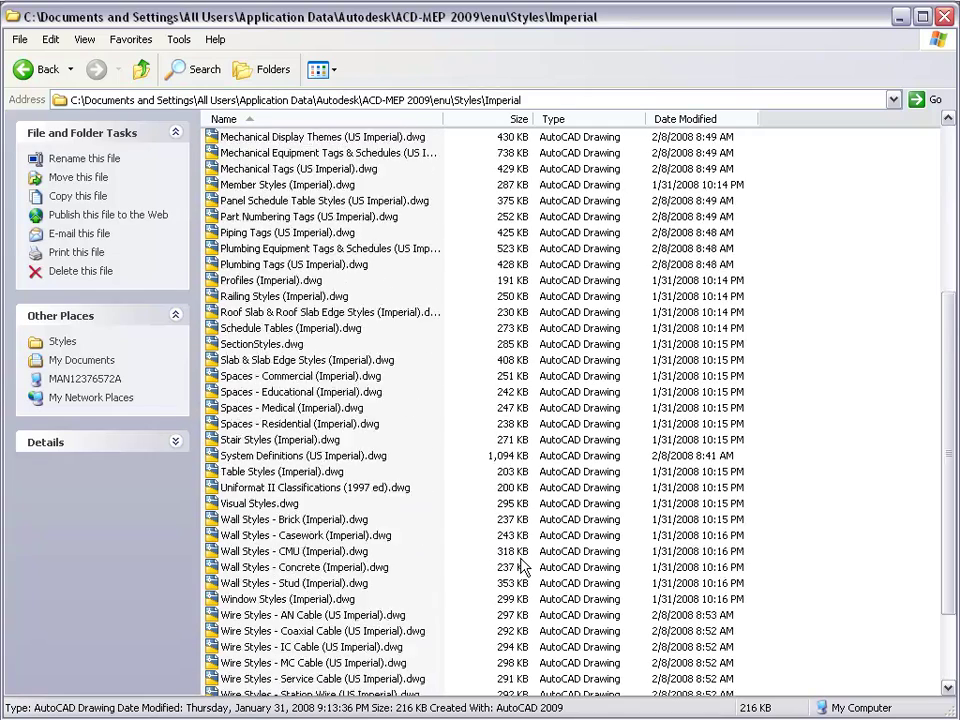
pyautogui.scroll(6, 405, 440)
pyautogui.scroll(-6, 360, 520)
pyautogui.click(300, 680)
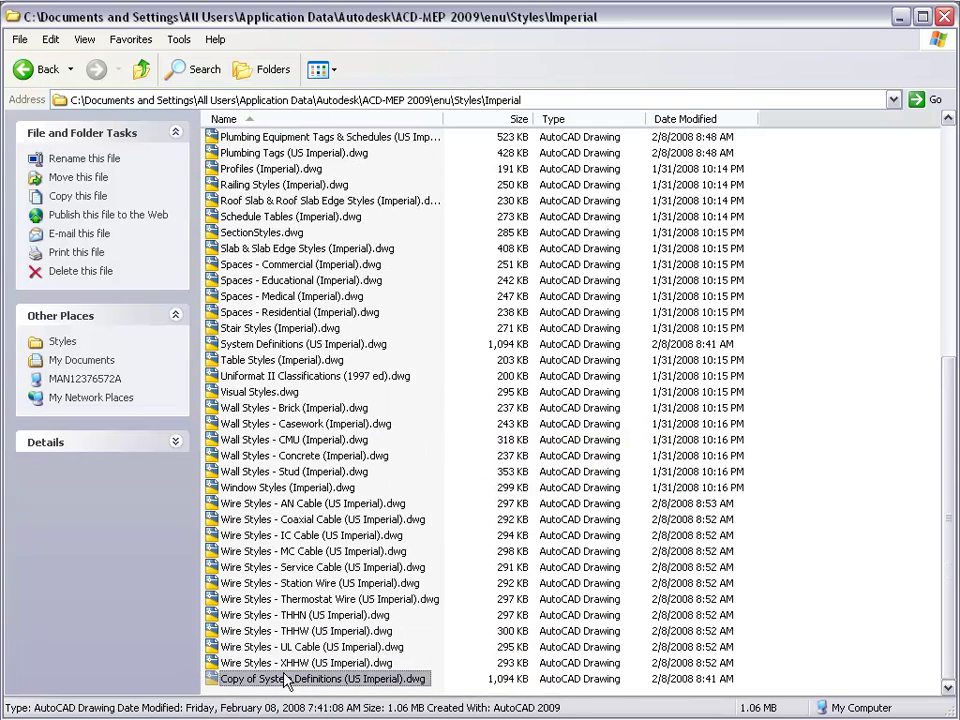
pyautogui.press('Up')
pyautogui.click(264, 681)
pyautogui.click(264, 681)
pyautogui.click(262, 680)
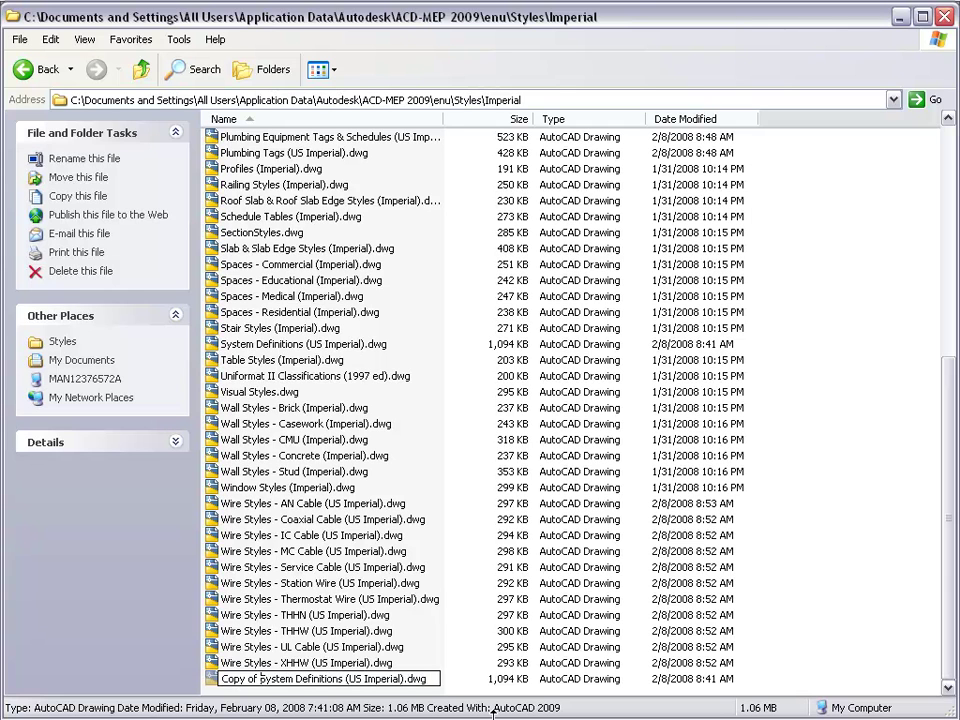
pyautogui.hotkey('shift', 'Left')
pyautogui.hotkey('shift', 'Left')
pyautogui.hotkey('shift', 'Left')
pyautogui.hotkey('shift', 'Left')
pyautogui.hotkey('shift', 'Left')
pyautogui.hotkey('shift', 'Left')
pyautogui.hotkey('shift', 'Left')
pyautogui.hotkey('shift', 'Left')
pyautogui.write('My7C')
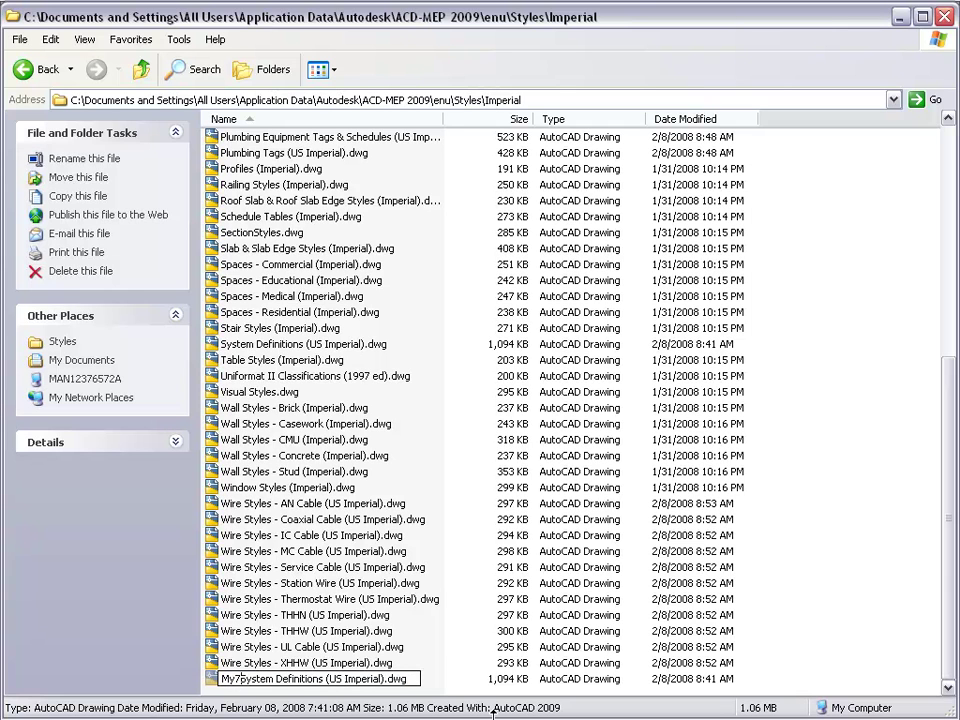
pyautogui.write('ompany')
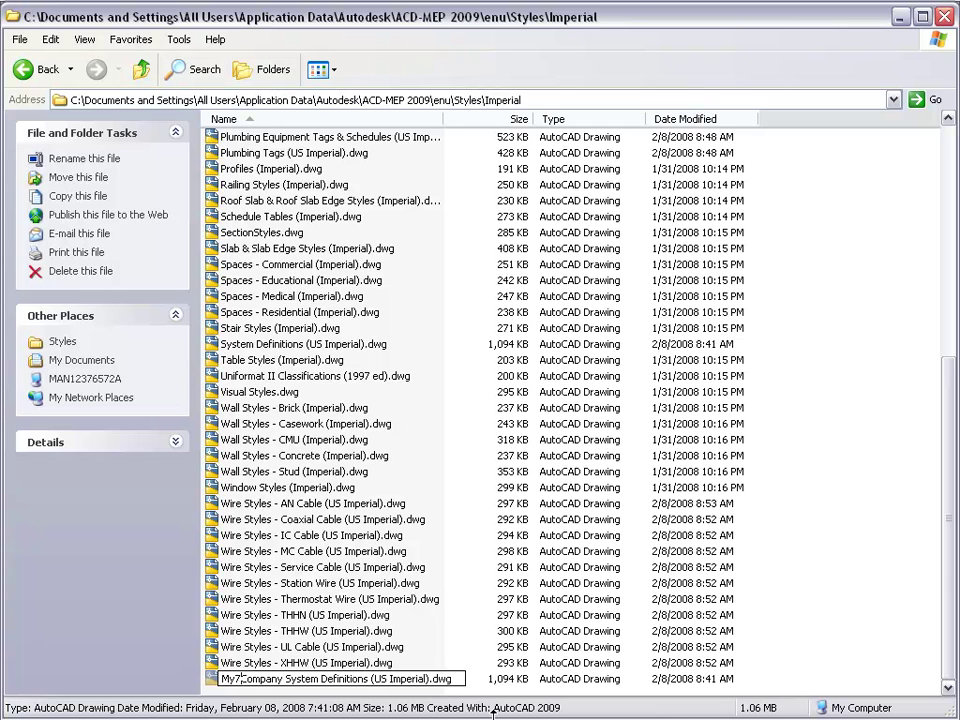
pyautogui.press('BackSpace')
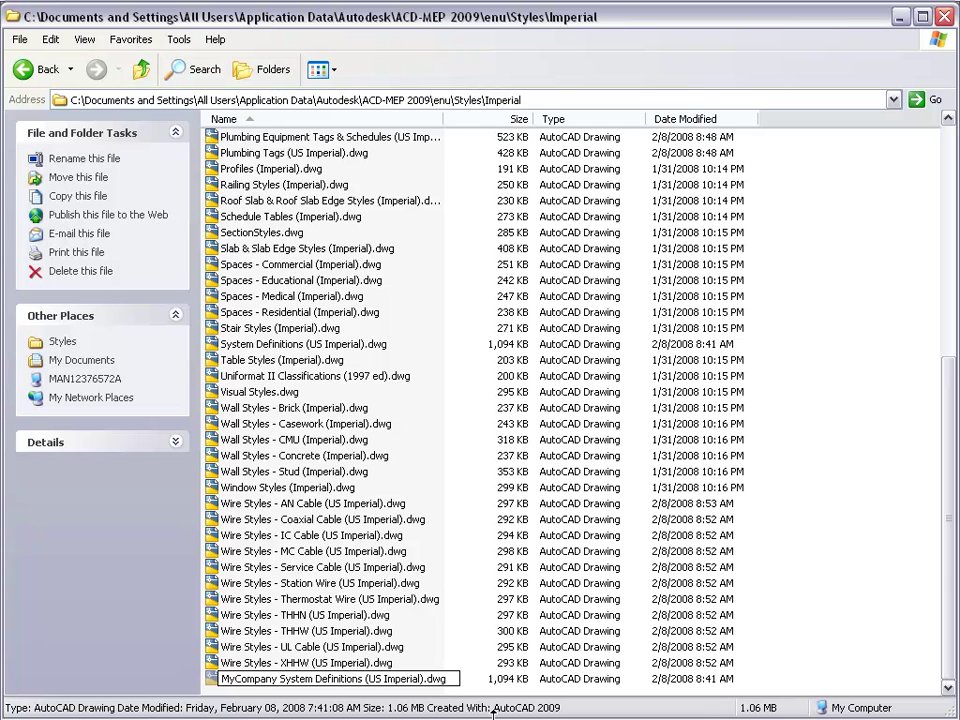
pyautogui.click(827, 681)
pyautogui.click(364, 680)
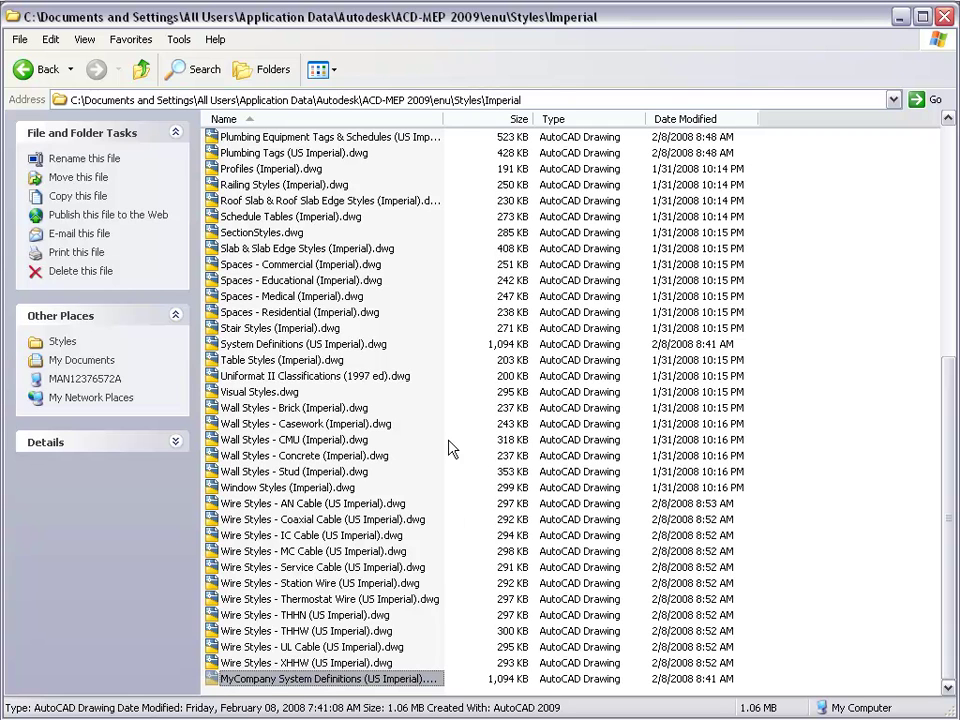
# Review the style drawings in the Imperial folder, including the original System Definitions drawing and its MyCompany copy
pyautogui.click(242, 333)
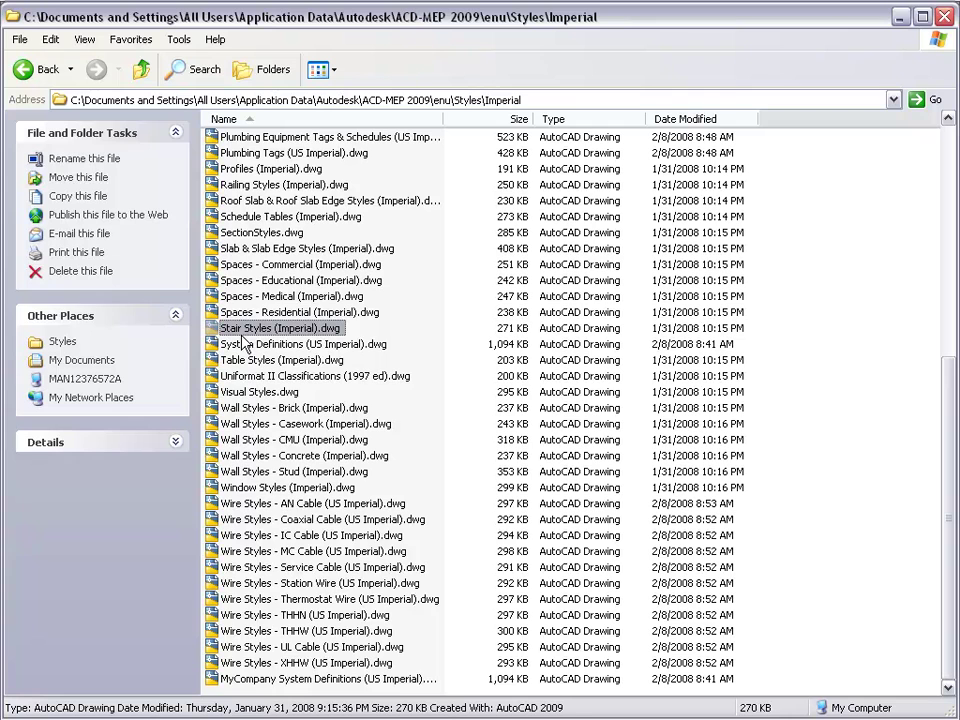
pyautogui.click(246, 347)
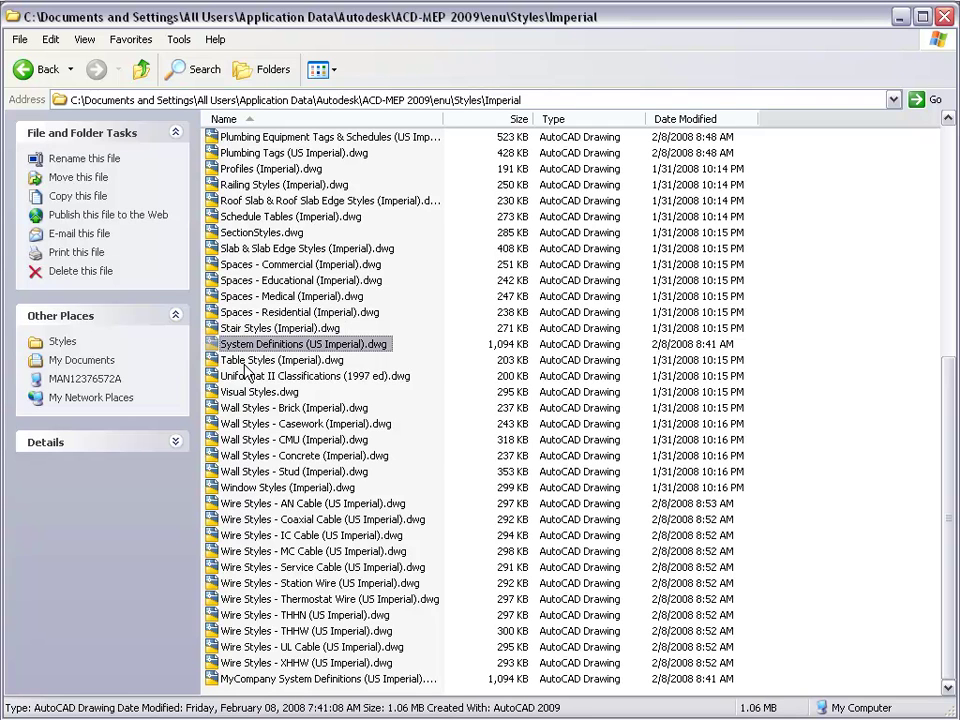
pyautogui.click(255, 281)
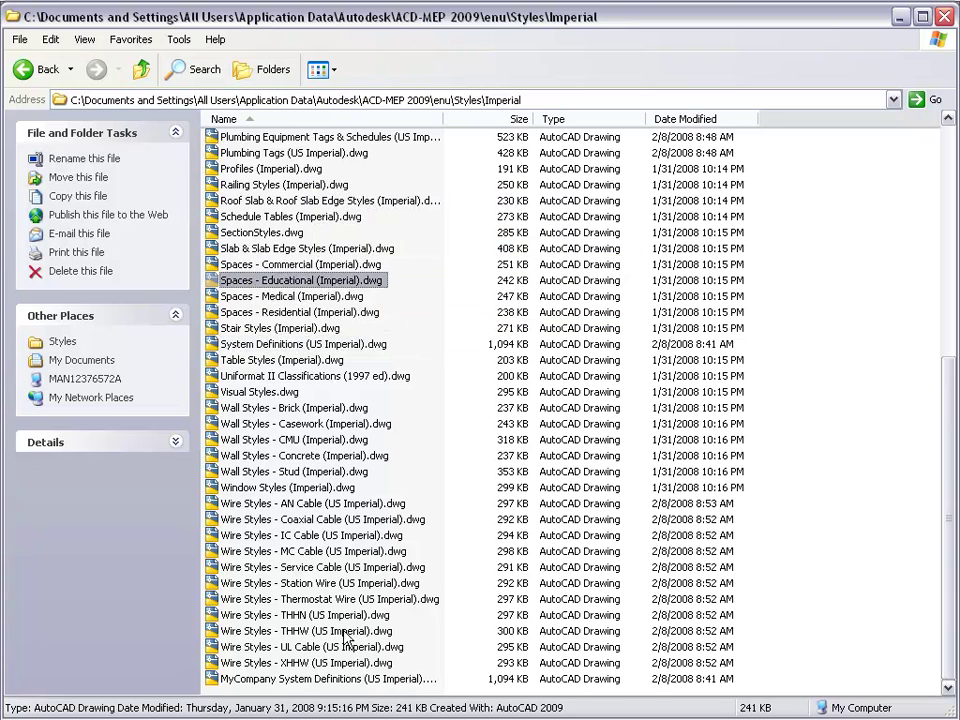
pyautogui.scroll(8, 431, 381)
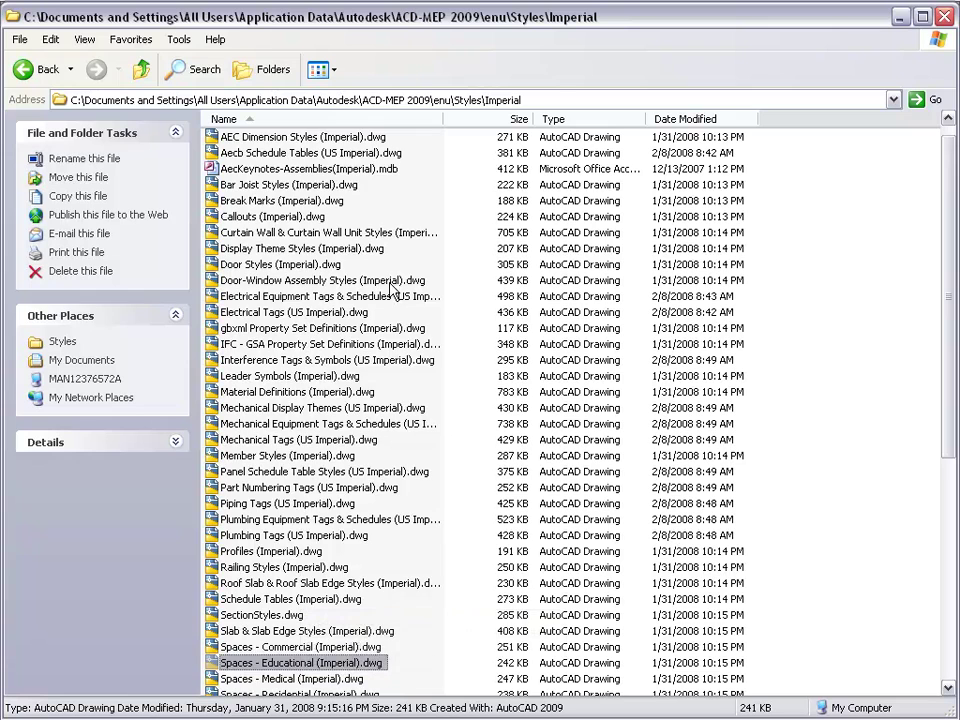
pyautogui.scroll(-8, 448, 416)
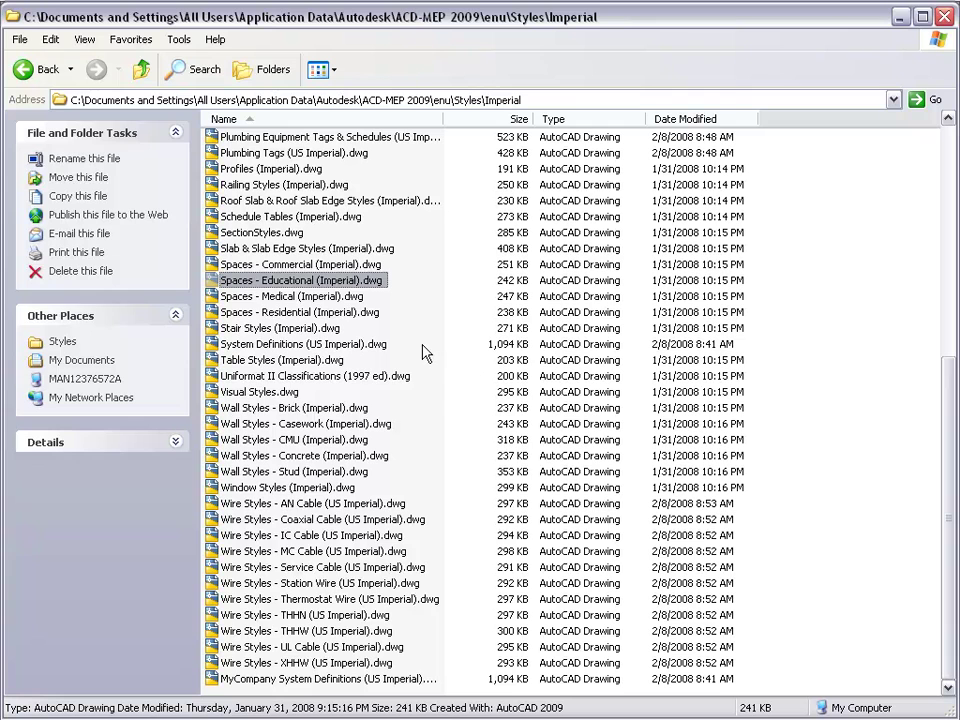
pyautogui.click(254, 344)
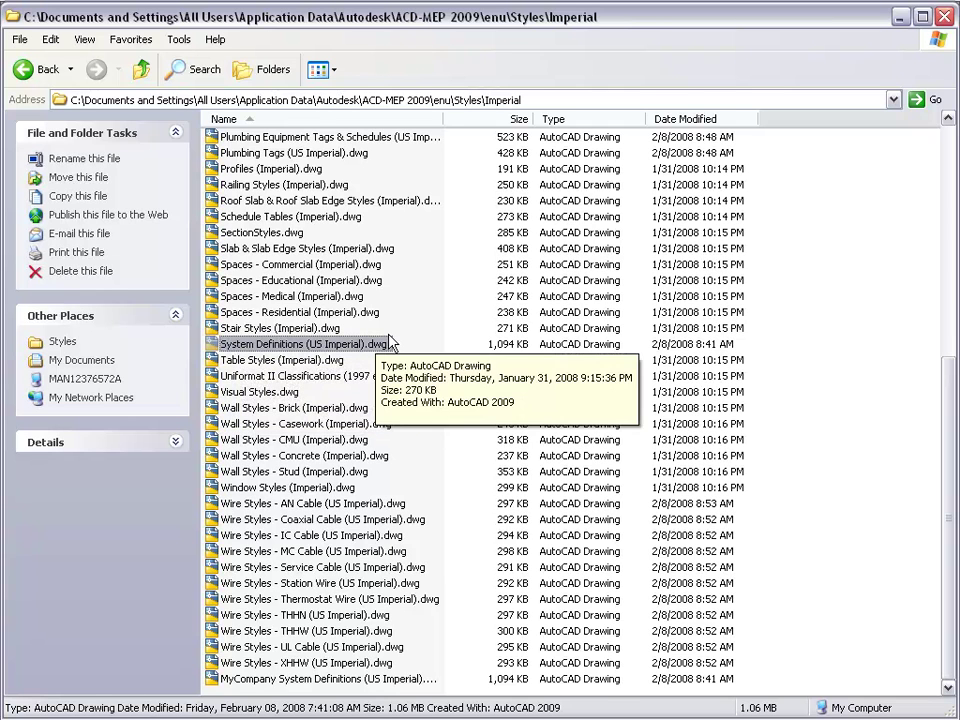
pyautogui.click(356, 679)
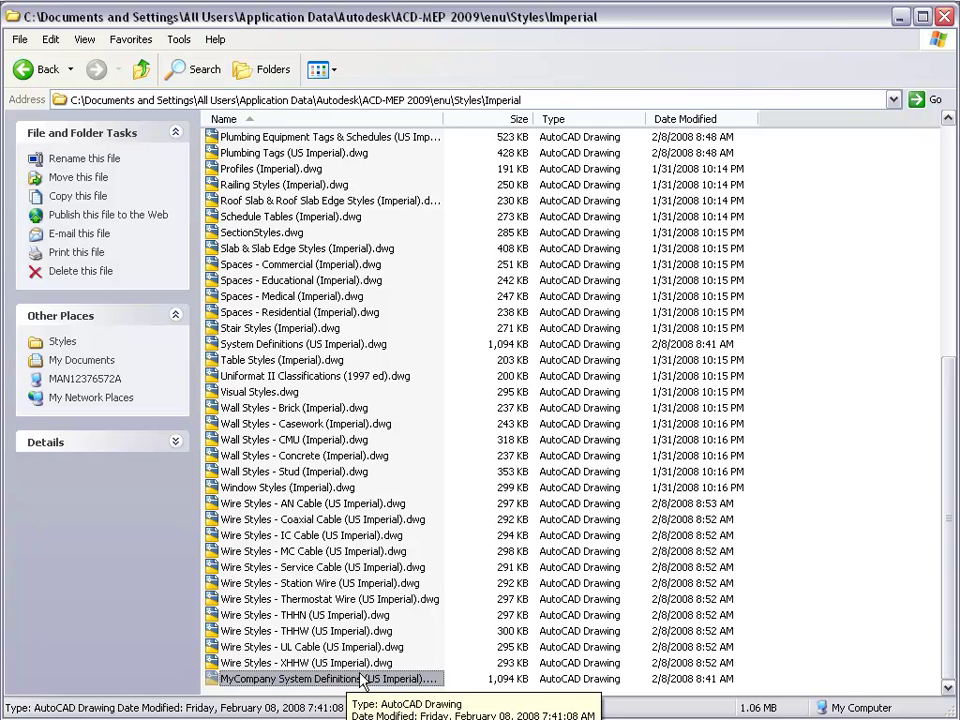
pyautogui.click(454, 643)
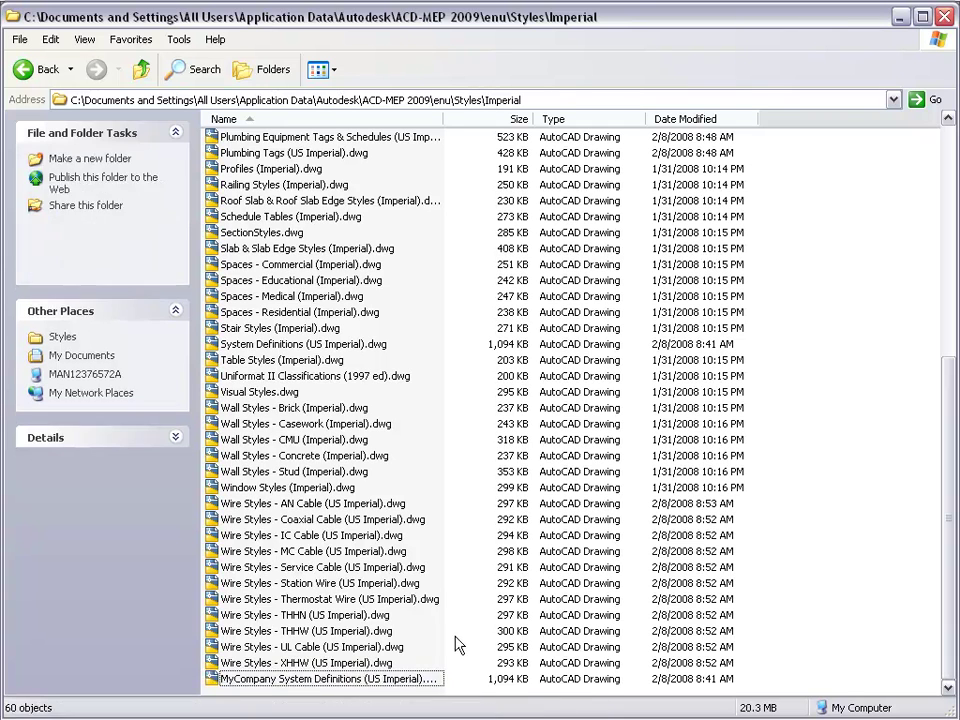
# Copy MyCompany System Definitions (US Imperial).dwg from the ACD-MEP 2009 Imperial styles folder
pyautogui.click(408, 681)
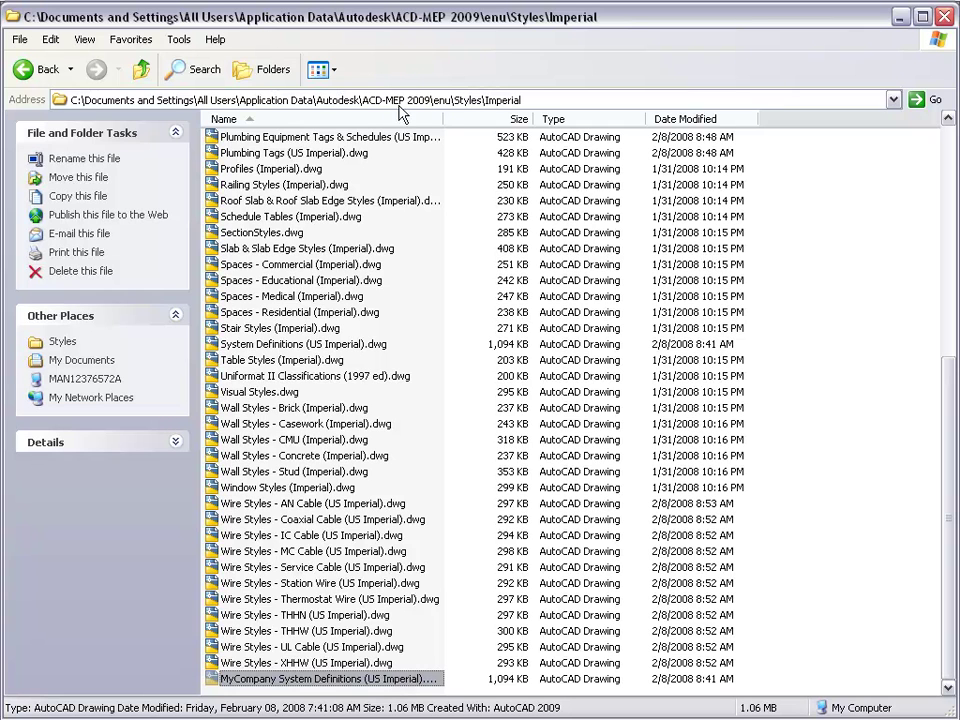
pyautogui.rightClick(378, 684)
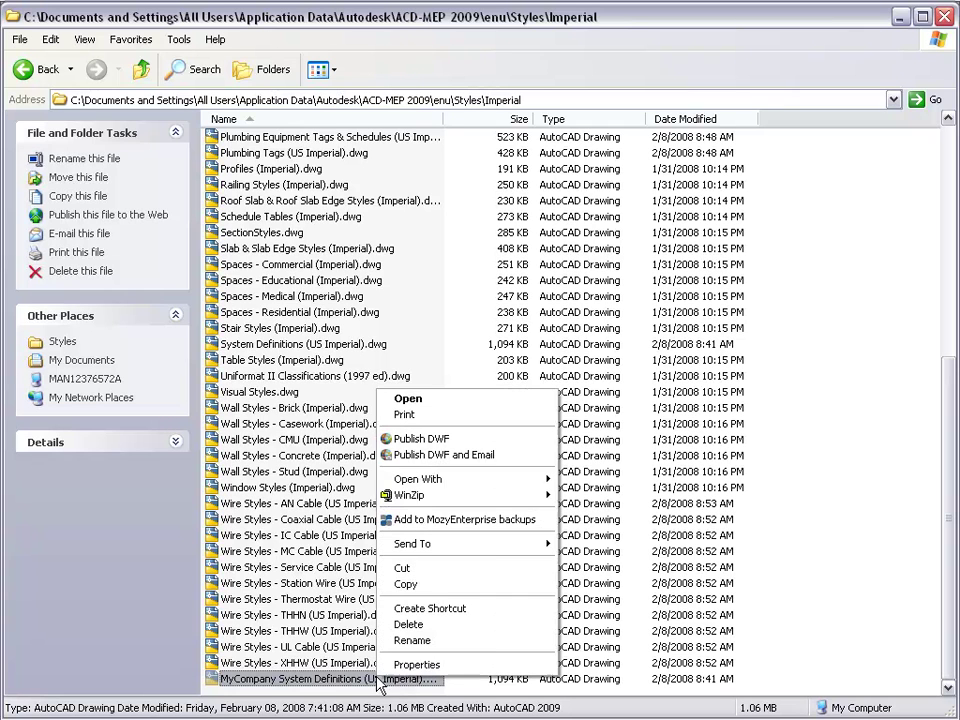
pyautogui.click(405, 583)
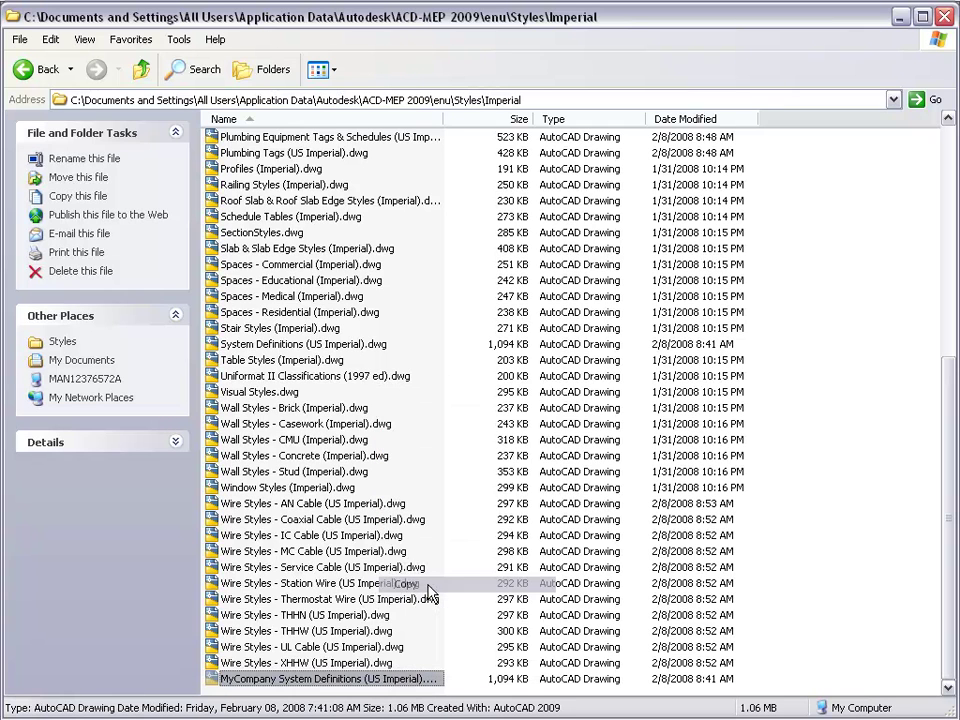
# Return to the root of drive C and open the folder C:\ProgramData\Autodesk\MEP 2011\enu\Styles
pyautogui.click(38, 70)
pyautogui.click(38, 70)
pyautogui.click(38, 70)
pyautogui.click(38, 70)
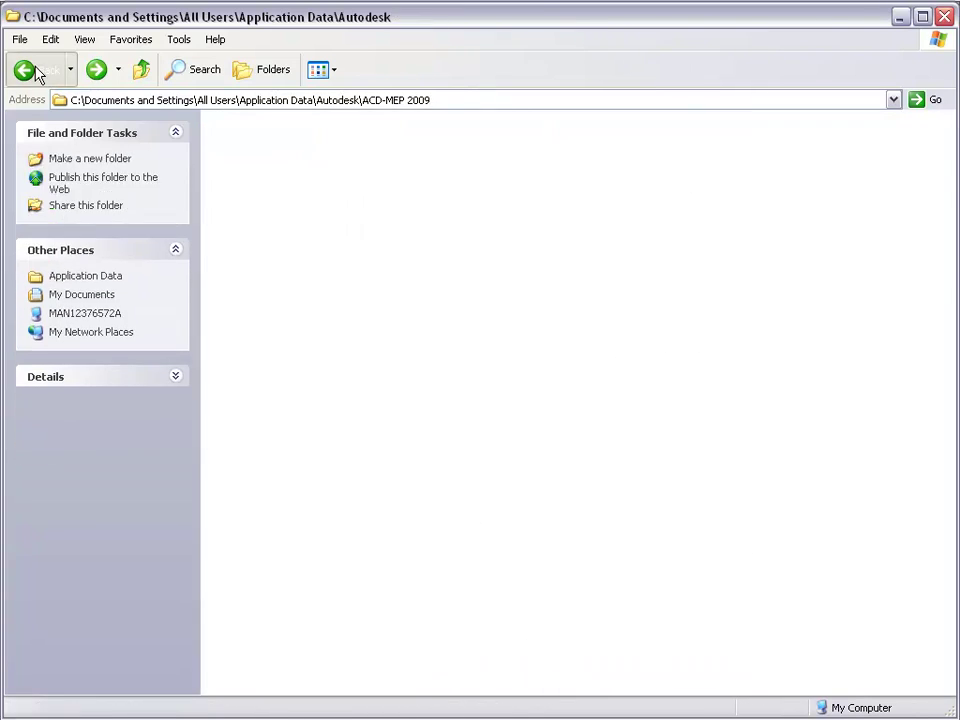
pyautogui.click(38, 70)
pyautogui.click(38, 70)
pyautogui.click(38, 70)
pyautogui.click(38, 70)
pyautogui.click(38, 70)
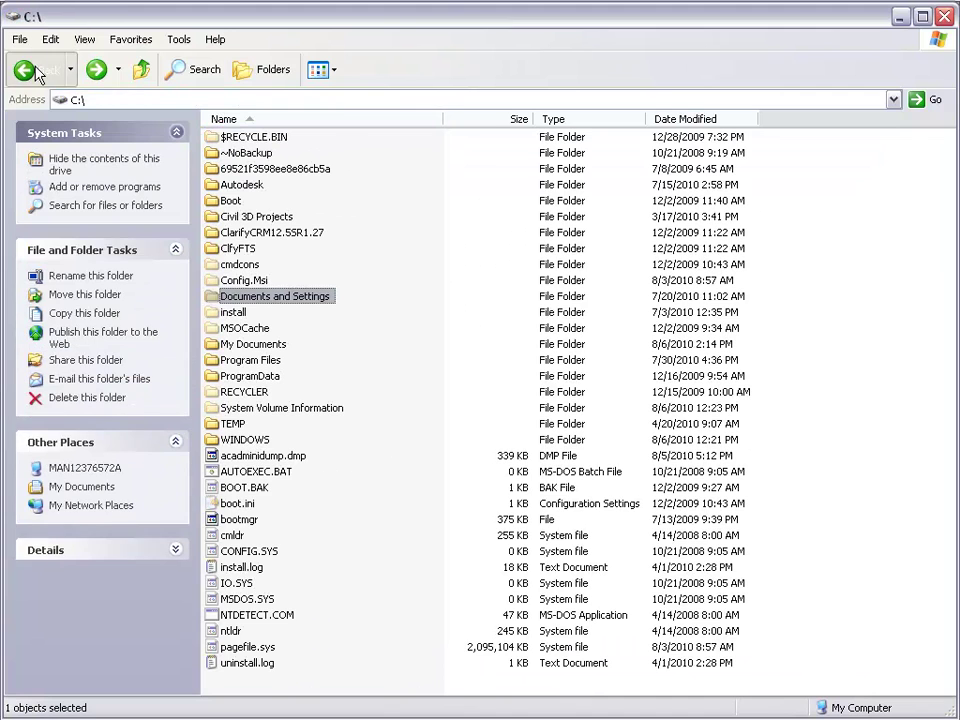
pyautogui.click(226, 141)
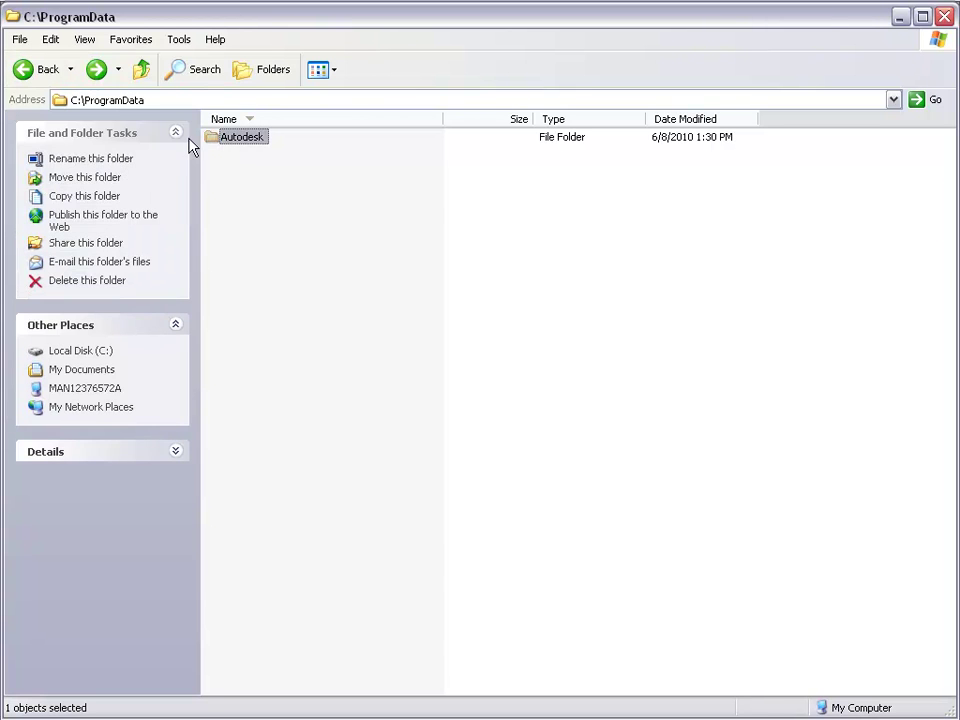
pyautogui.doubleClick(212, 142)
pyautogui.click(216, 154)
pyautogui.doubleClick(216, 154)
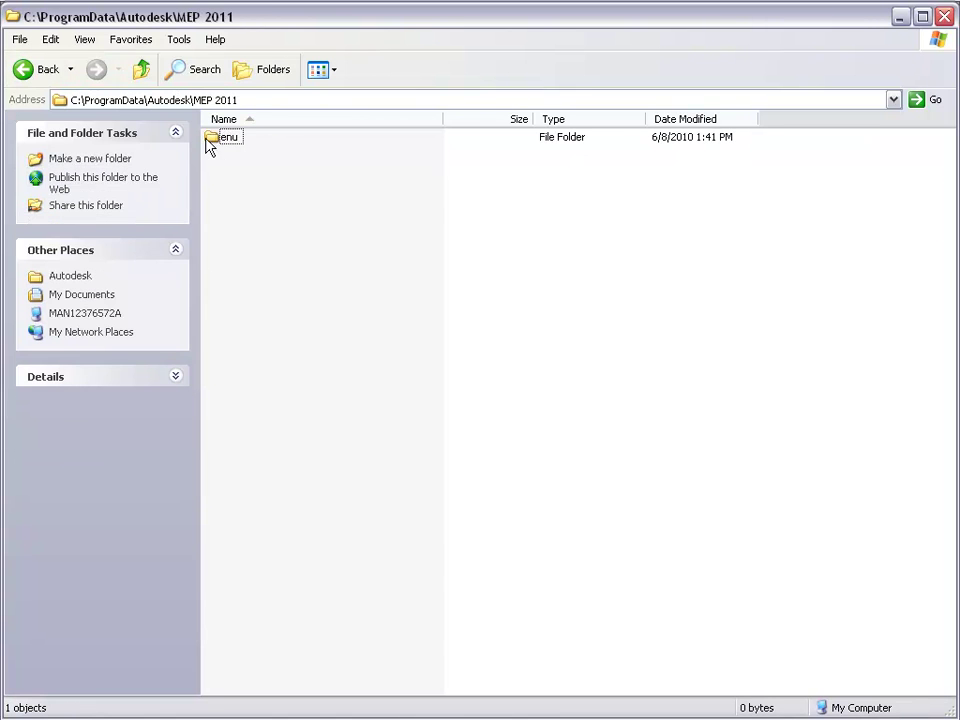
pyautogui.doubleClick(214, 140)
pyautogui.rightClick(343, 398)
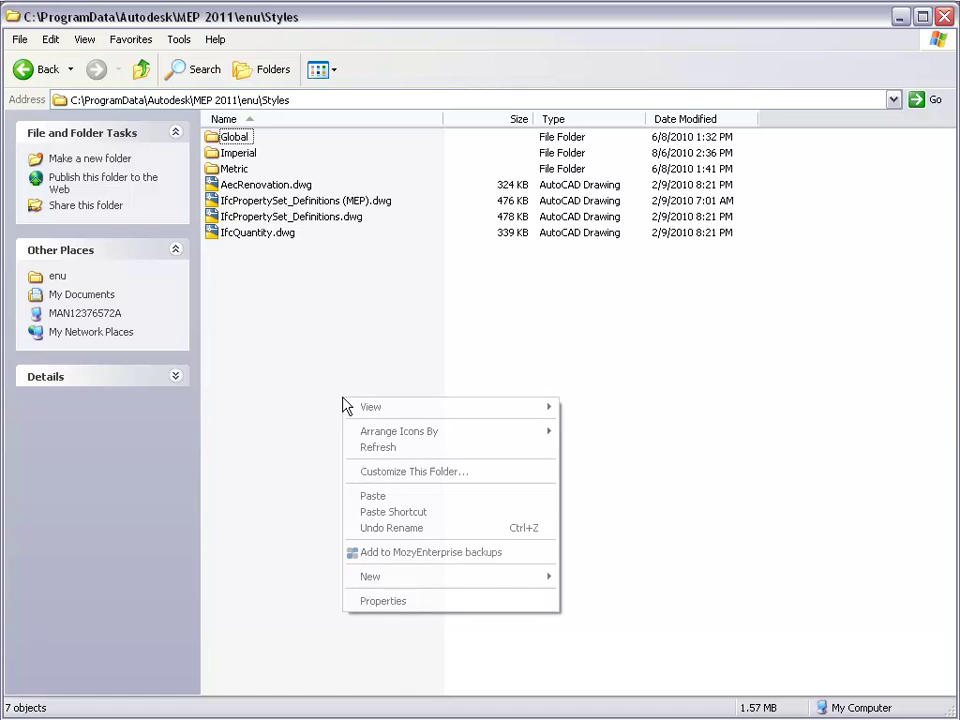
# Paste the copied MyCompany System Definitions drawing into the MEP 2011 Imperial styles folder
pyautogui.doubleClick(240, 153)
pyautogui.rightClick(415, 277)
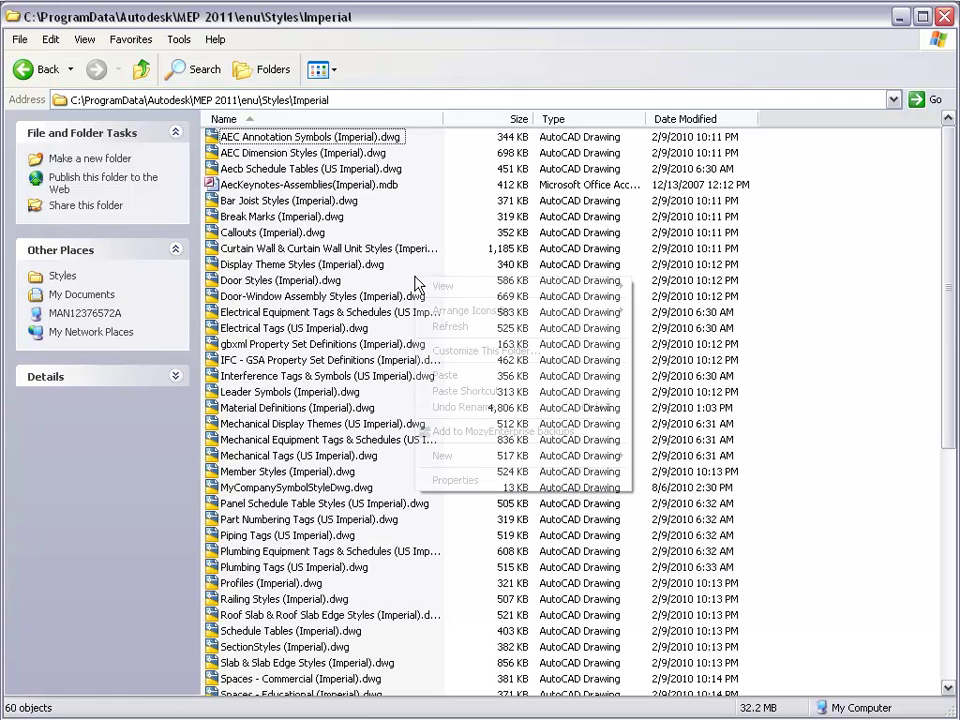
pyautogui.click(446, 376)
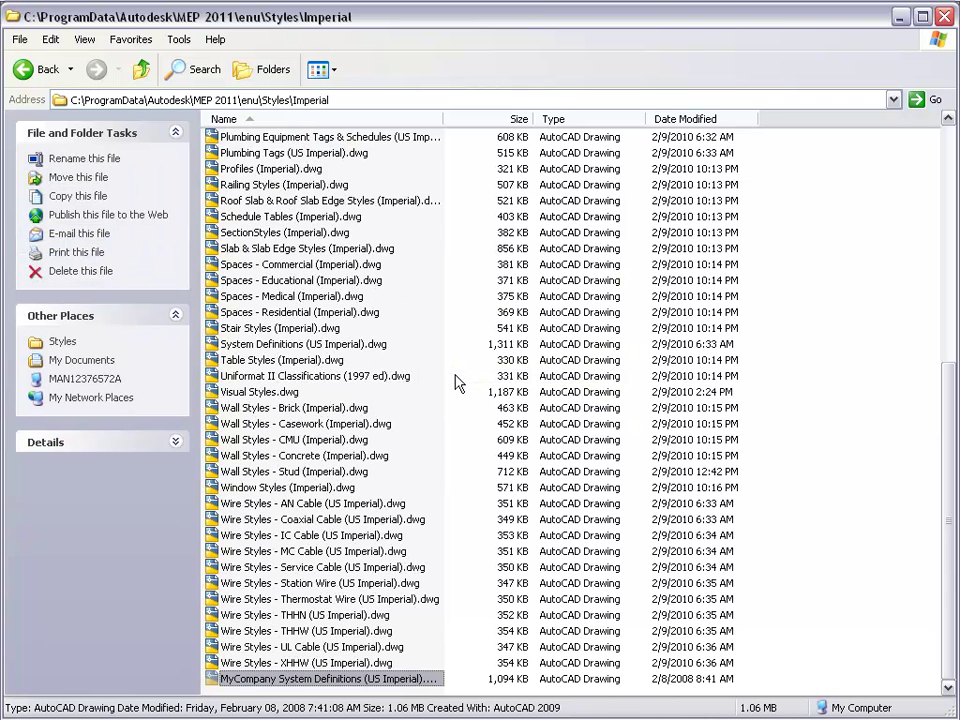
pyautogui.click(455, 381)
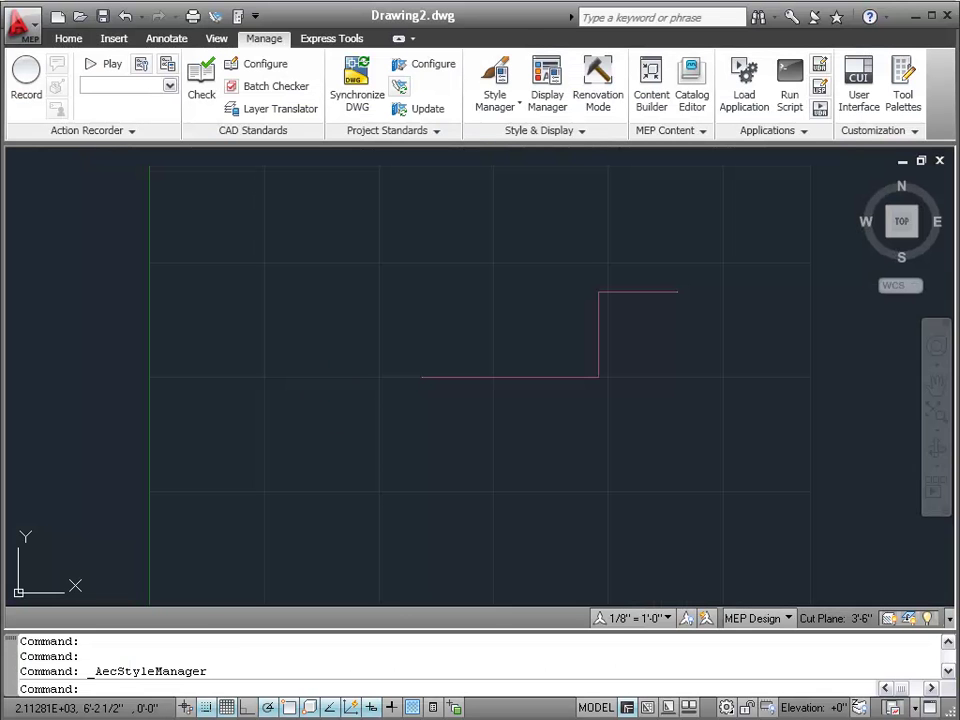
# In AutoCAD MEP, bring up the Style Manager and browse for a drawing in the Imperial folder under the content Styles folder
pyautogui.click(492, 88)
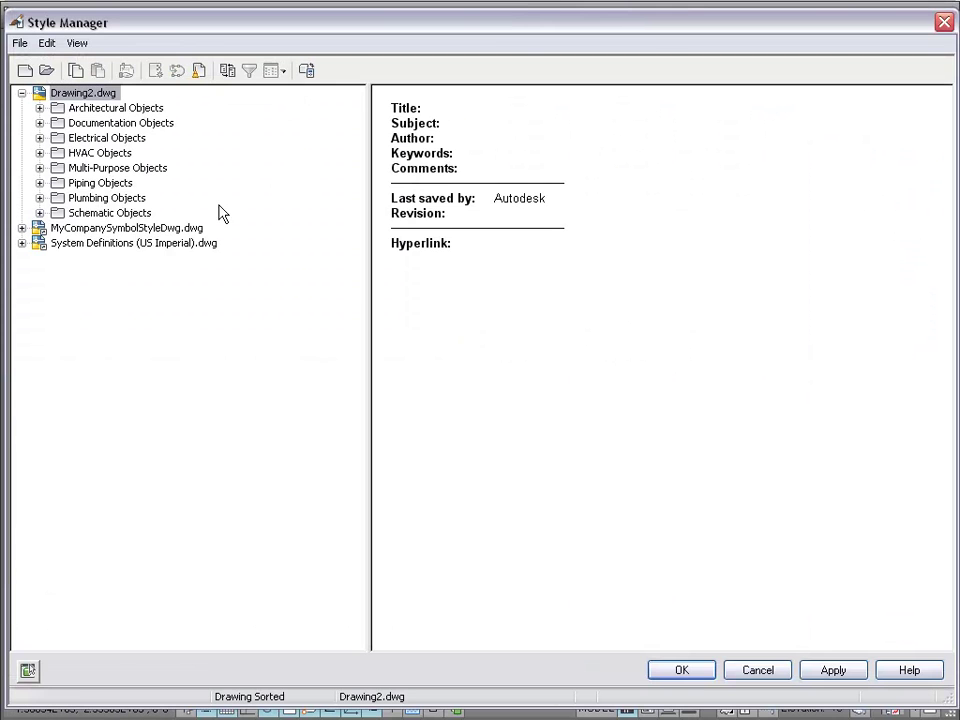
pyautogui.click(46, 70)
pyautogui.click(356, 340)
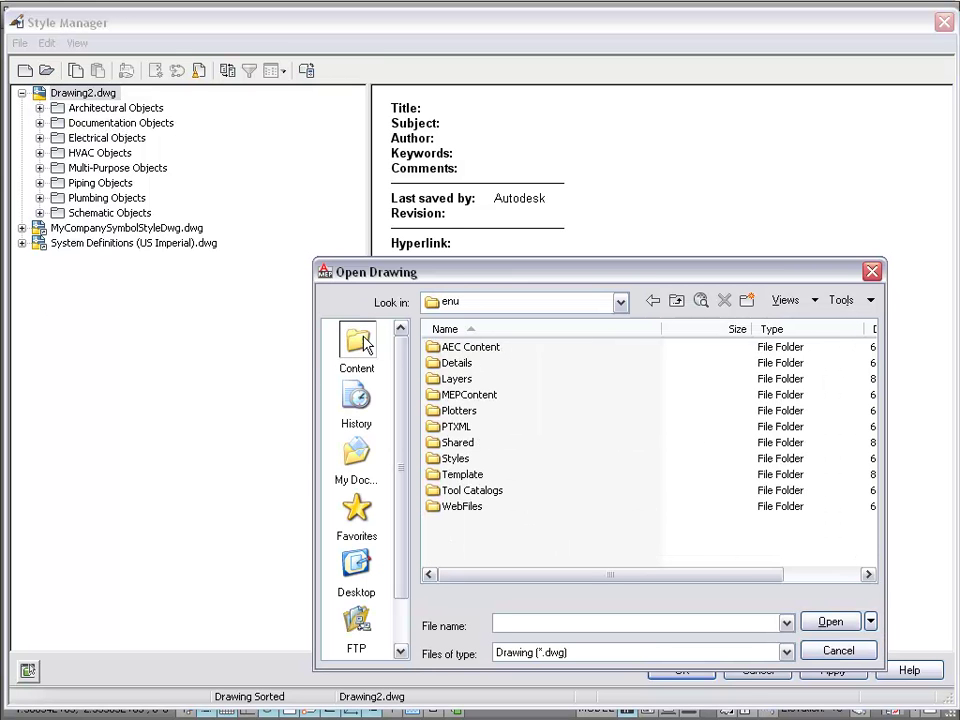
pyautogui.doubleClick(440, 459)
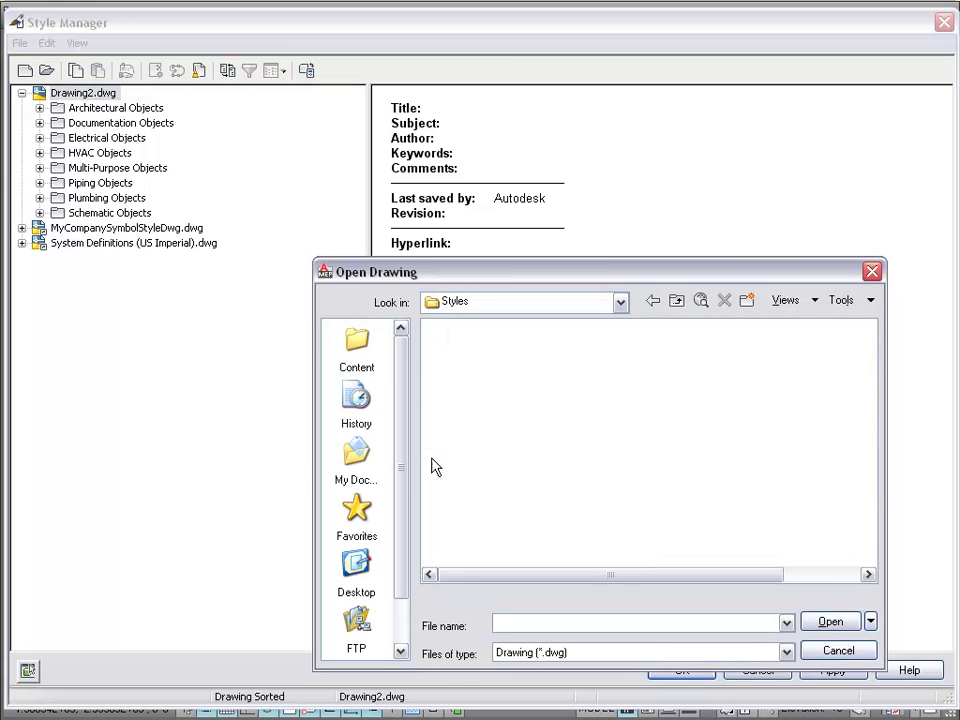
pyautogui.doubleClick(459, 363)
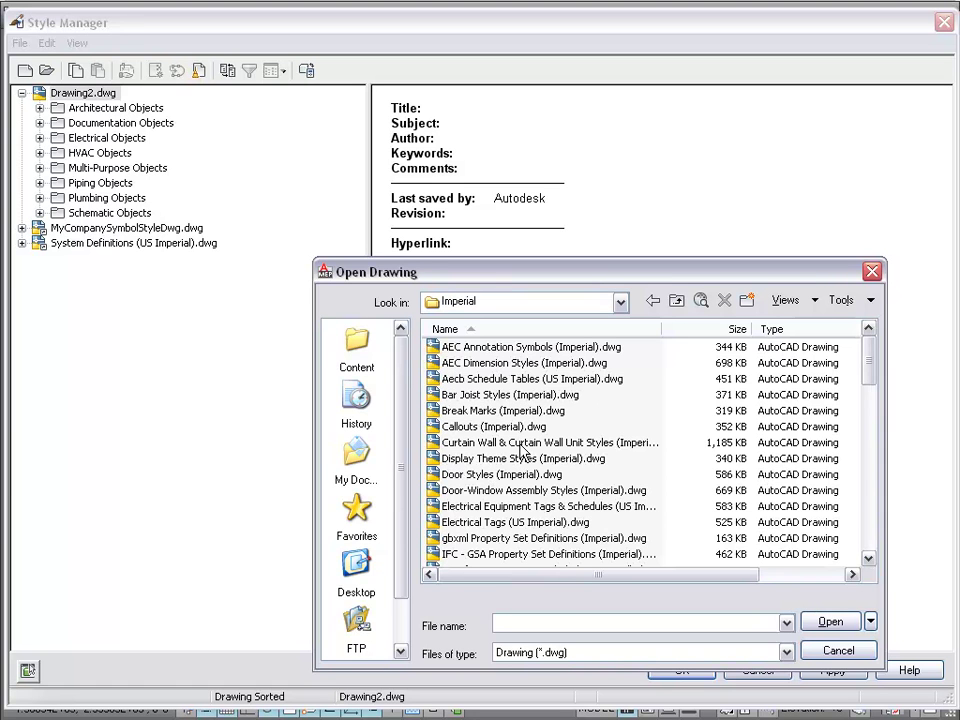
# Try to open MyCompanySymbolStyleDwg.dwg from the Imperial folder in the Style Manager
pyautogui.scroll(-15, 793, 421)
pyautogui.scroll(7, 720, 401)
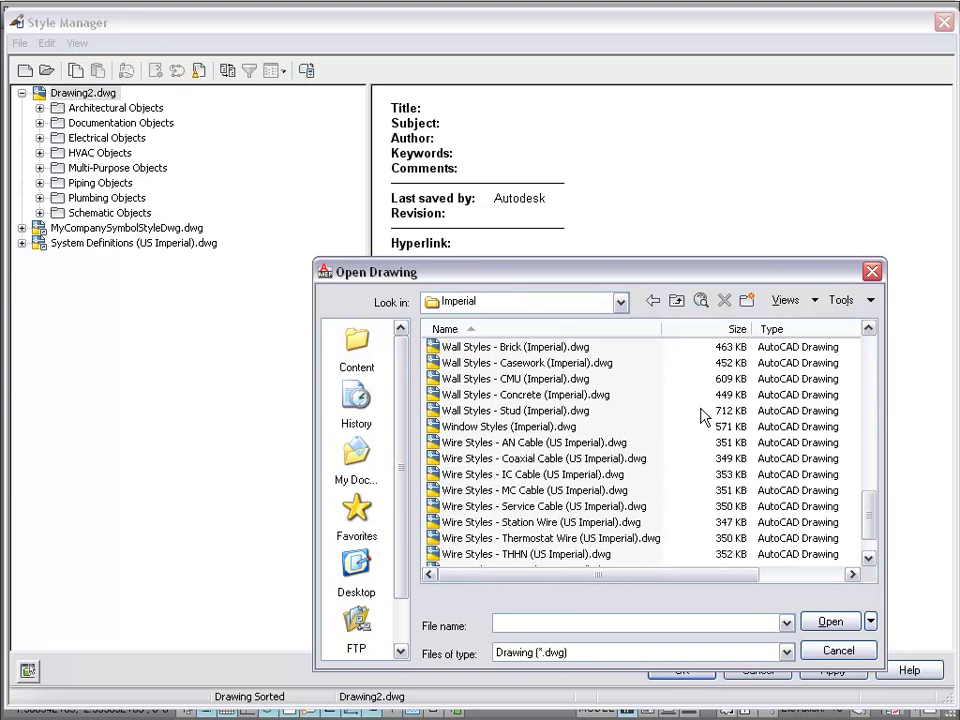
pyautogui.scroll(2, 703, 417)
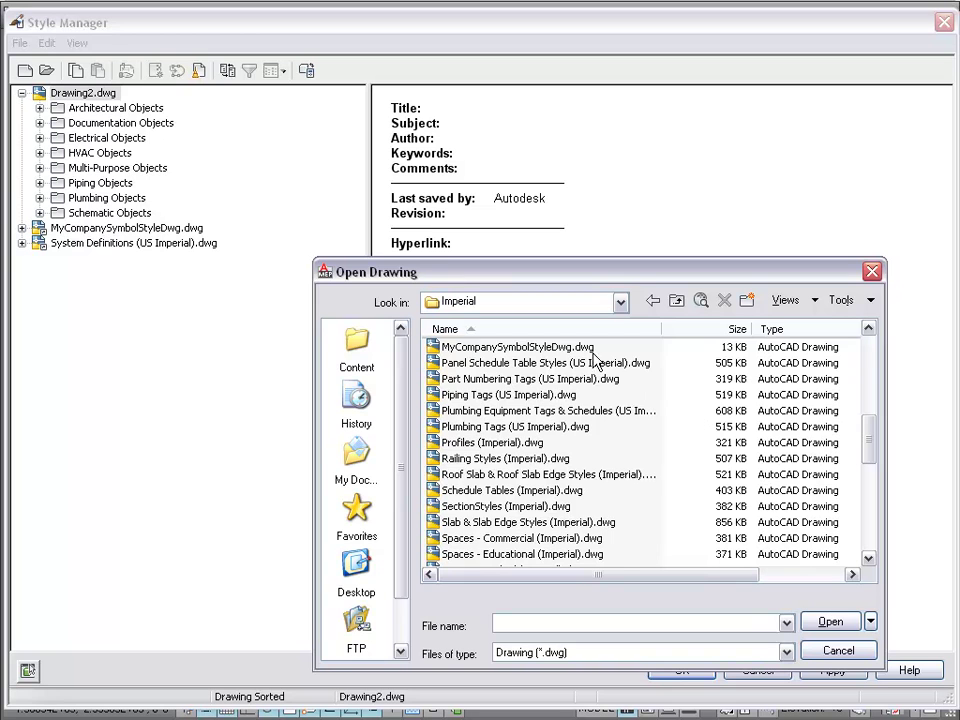
pyautogui.click(574, 329)
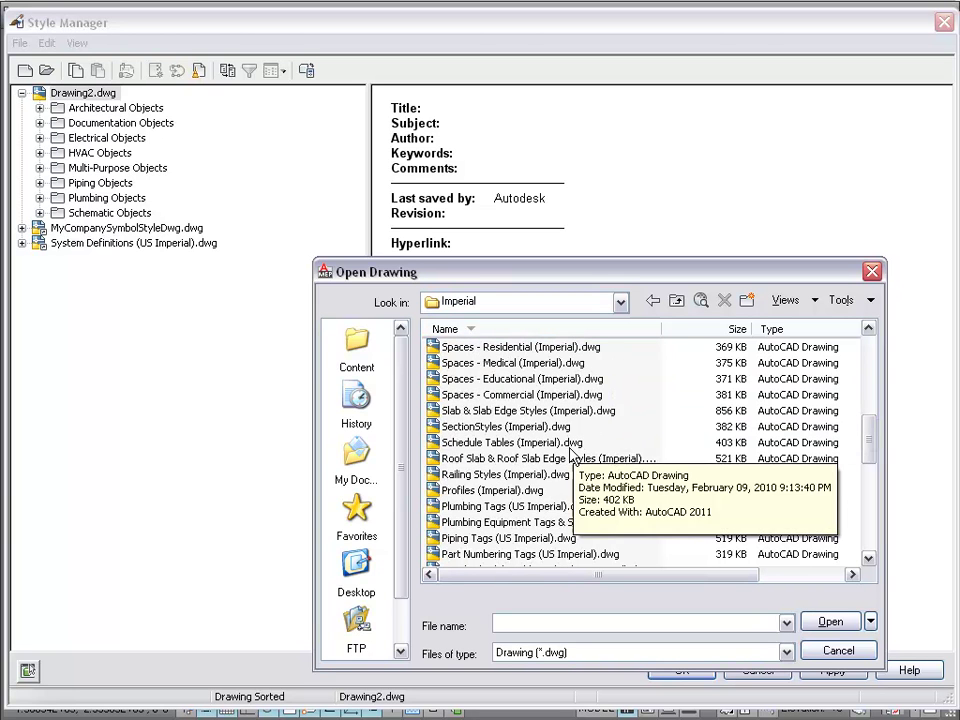
pyautogui.scroll(7, 588, 426)
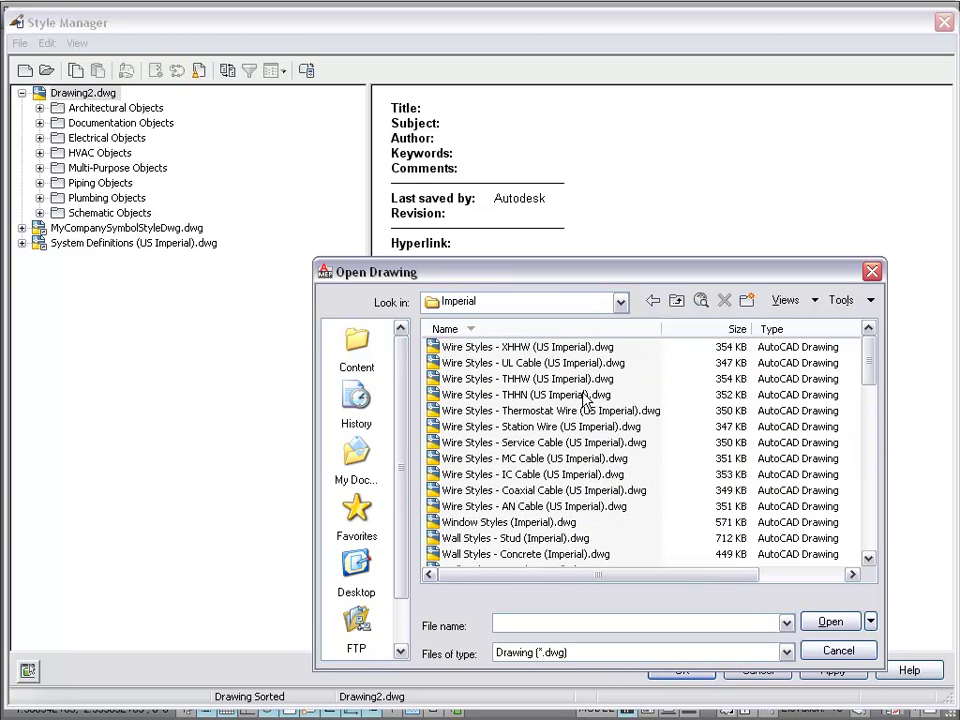
pyautogui.scroll(-8, 584, 396)
pyautogui.scroll(-1, 584, 398)
pyautogui.scroll(1, 583, 399)
pyautogui.click(532, 506)
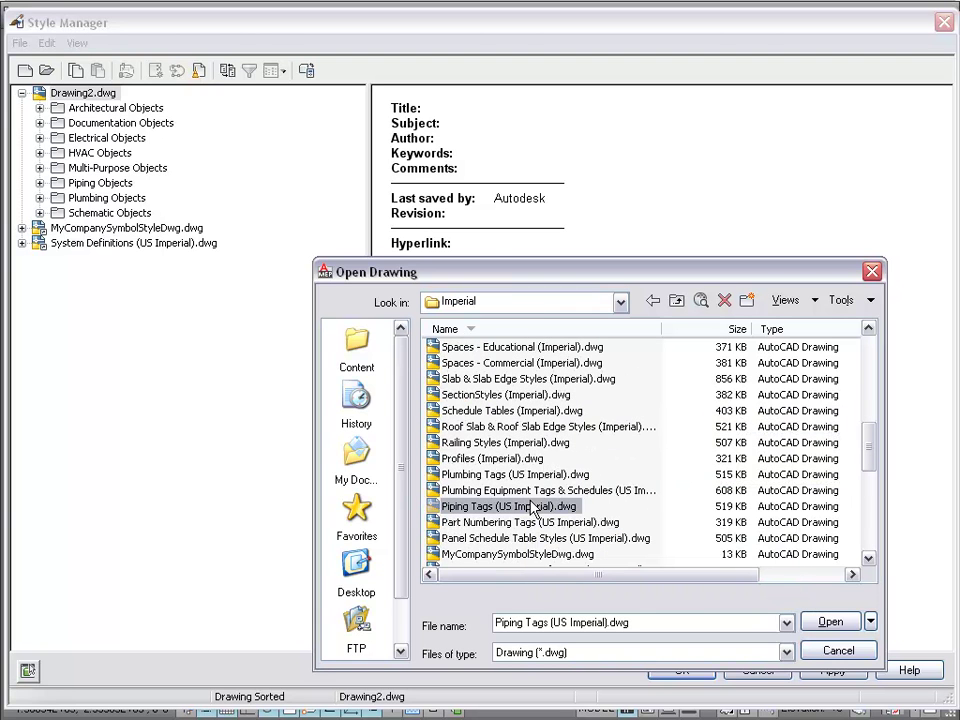
pyautogui.click(521, 555)
pyautogui.doubleClick(520, 556)
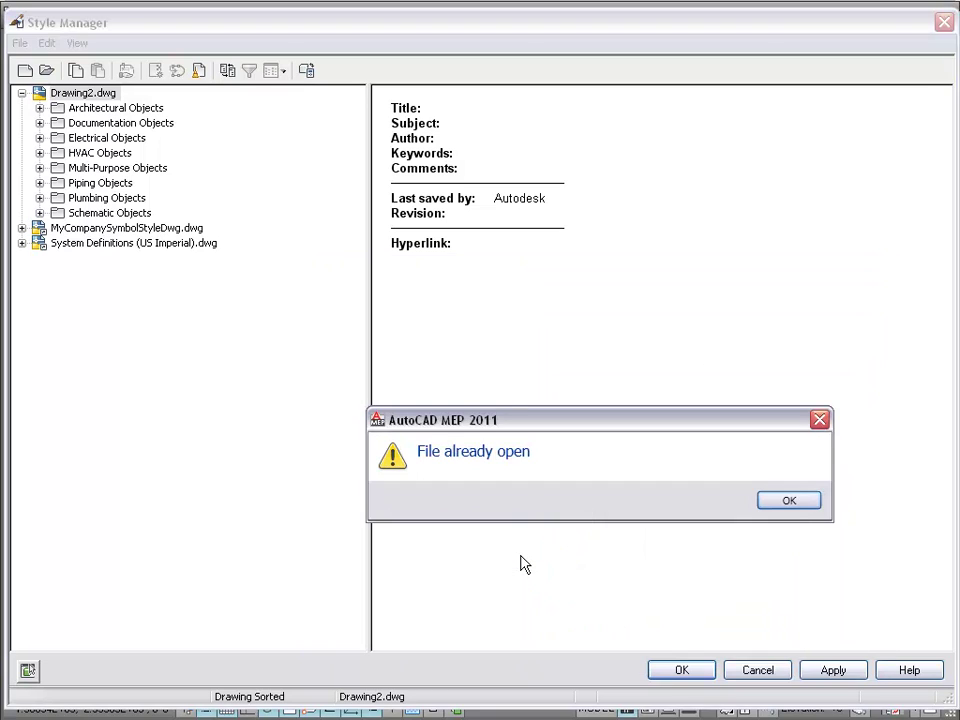
pyautogui.click(791, 505)
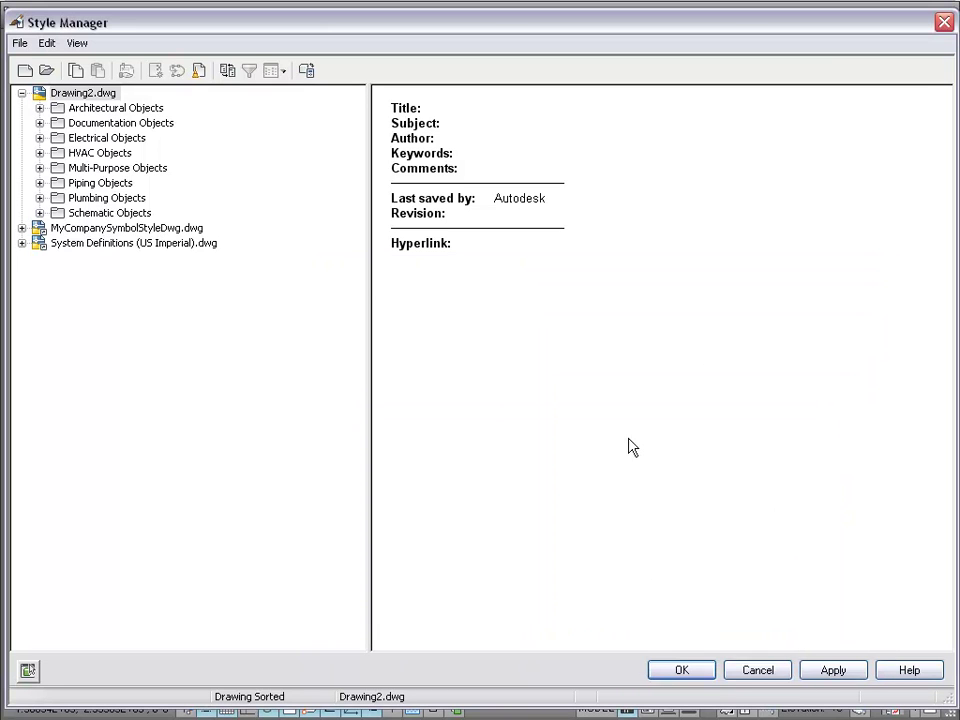
# Expand MyCompanySymbolStyleDwg.dwg to view its object categories beside Drawing2.dwg, and close the Style Manager after moving it off the left of the drawing area
pyautogui.click(50, 234)
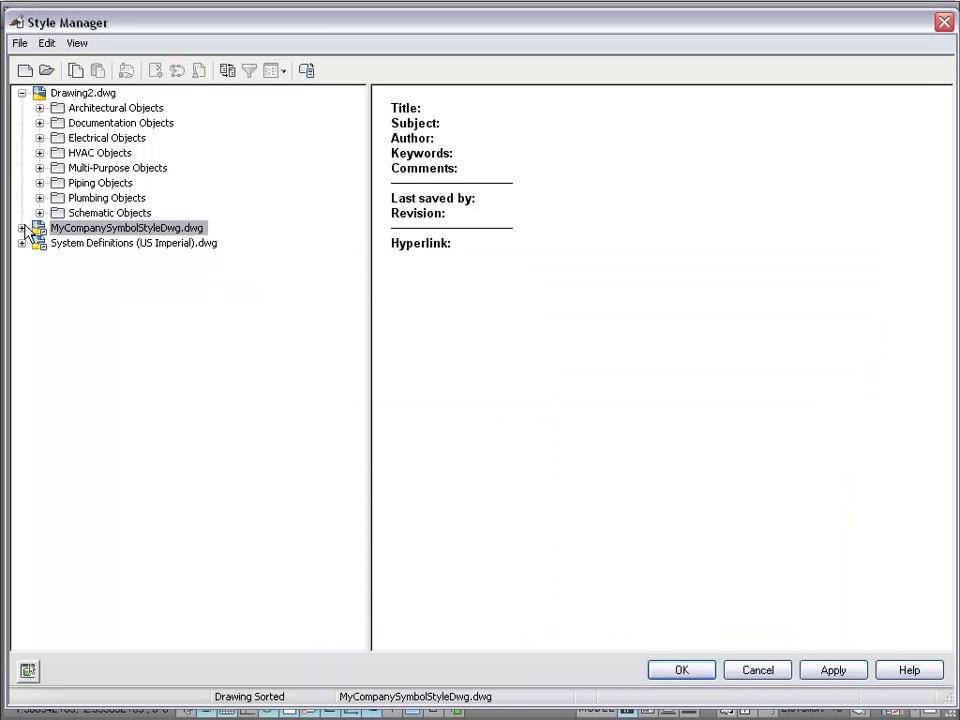
pyautogui.click(22, 228)
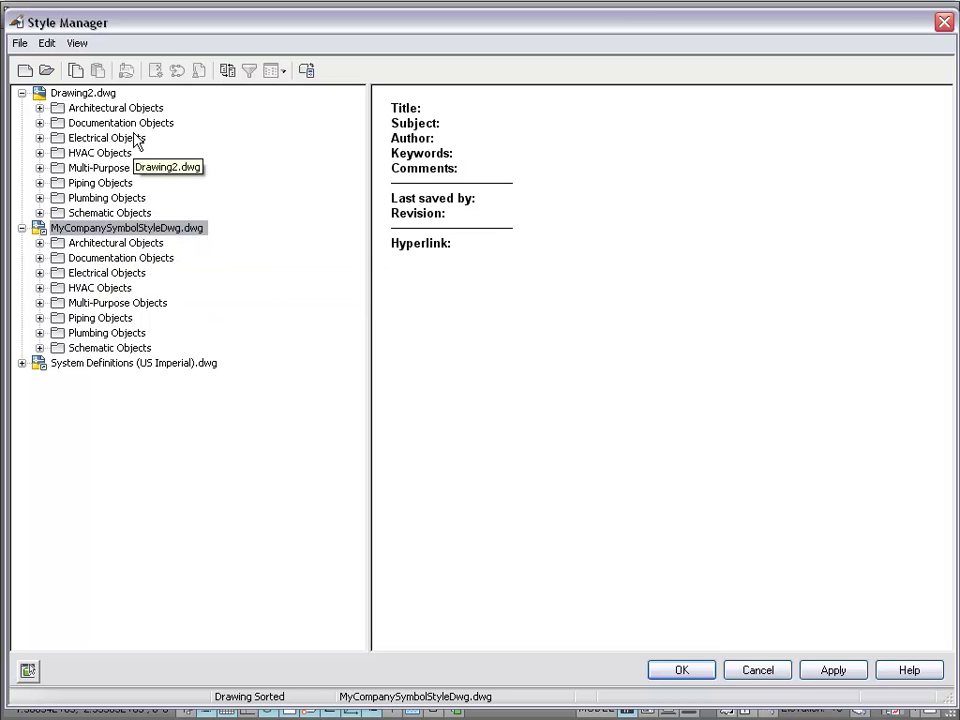
pyautogui.click(87, 94)
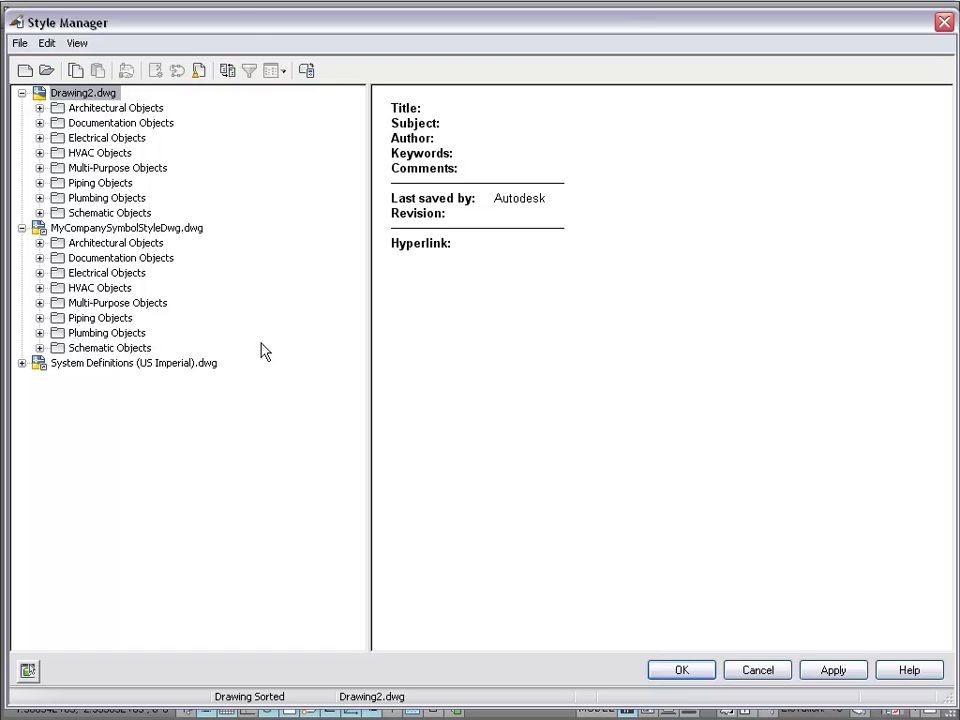
pyautogui.moveTo(236, 30); pyautogui.dragTo(565, 103)
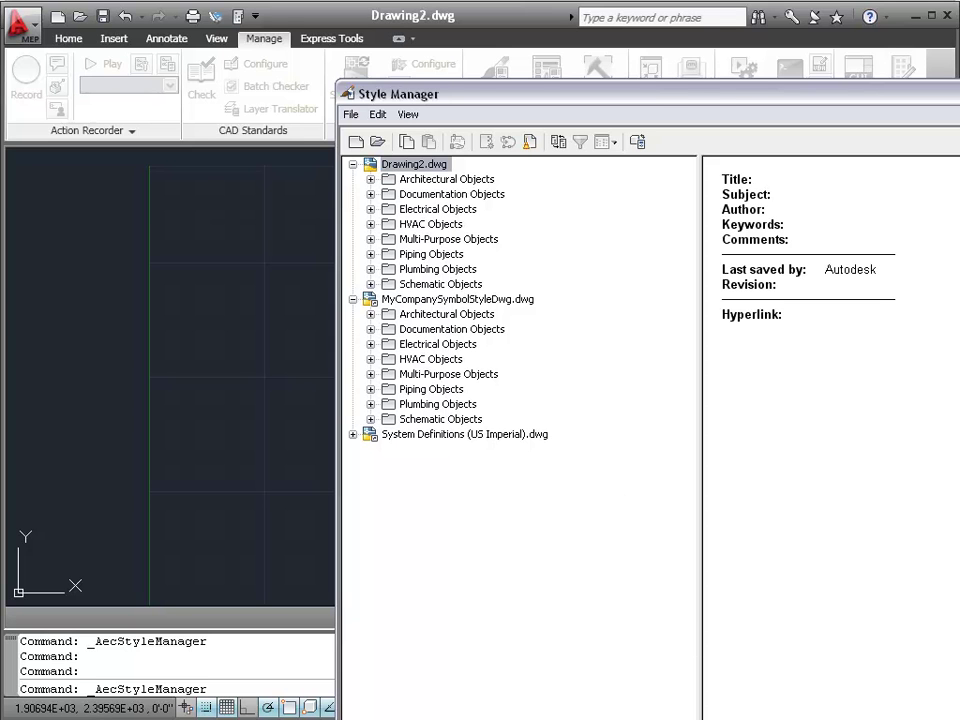
pyautogui.click(893, 718)
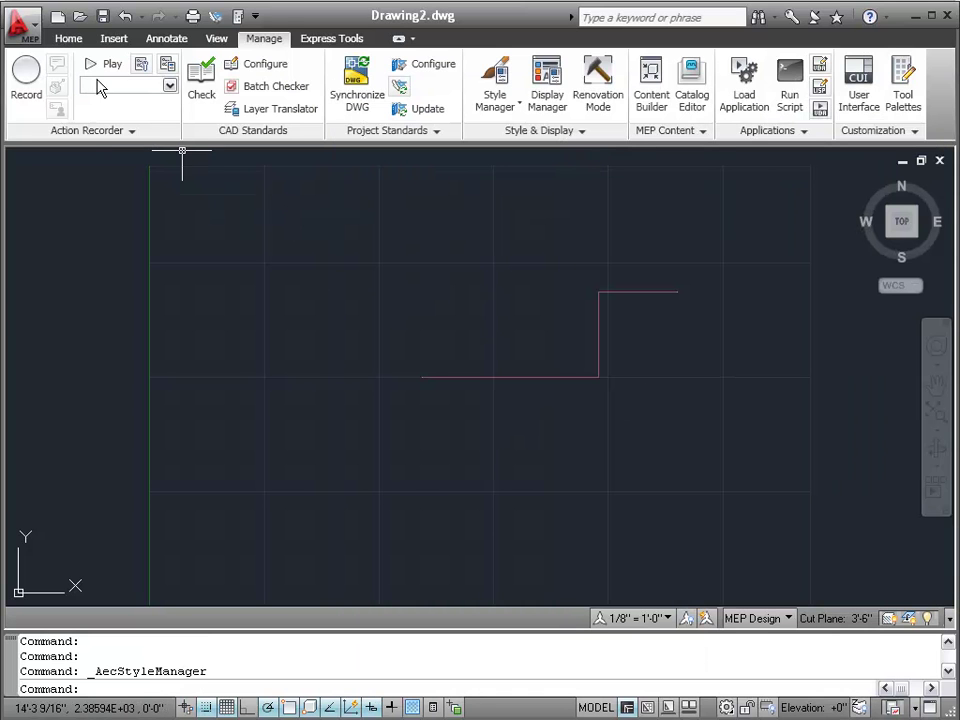
# Display the Schematic tool palettes and enlarge them to show more of the Valves plan and isometric symbols
pyautogui.click(66, 39)
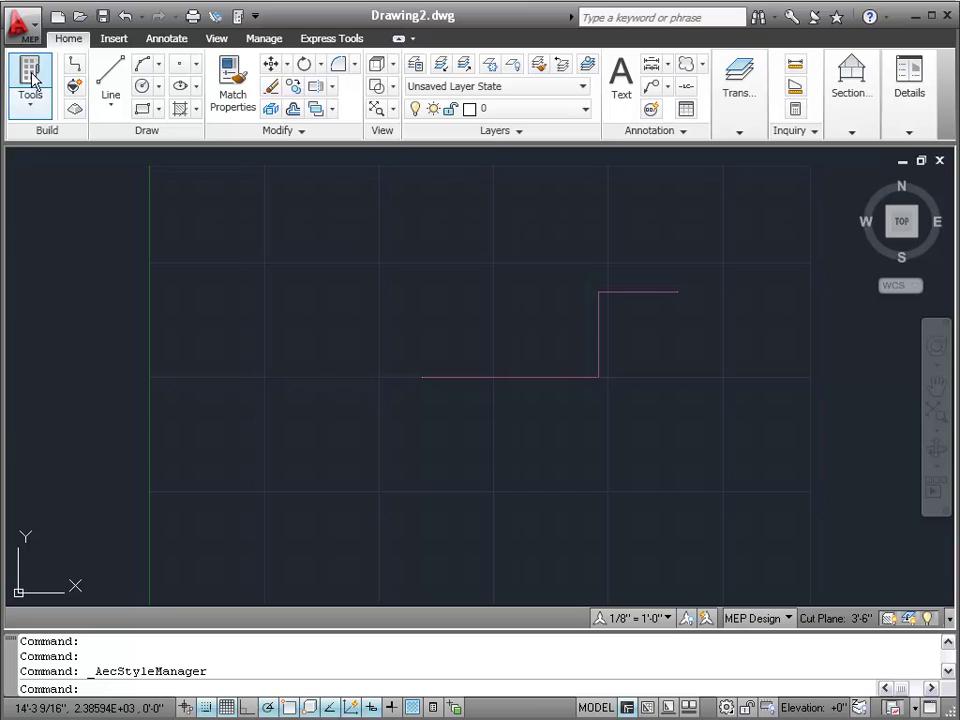
pyautogui.click(30, 70)
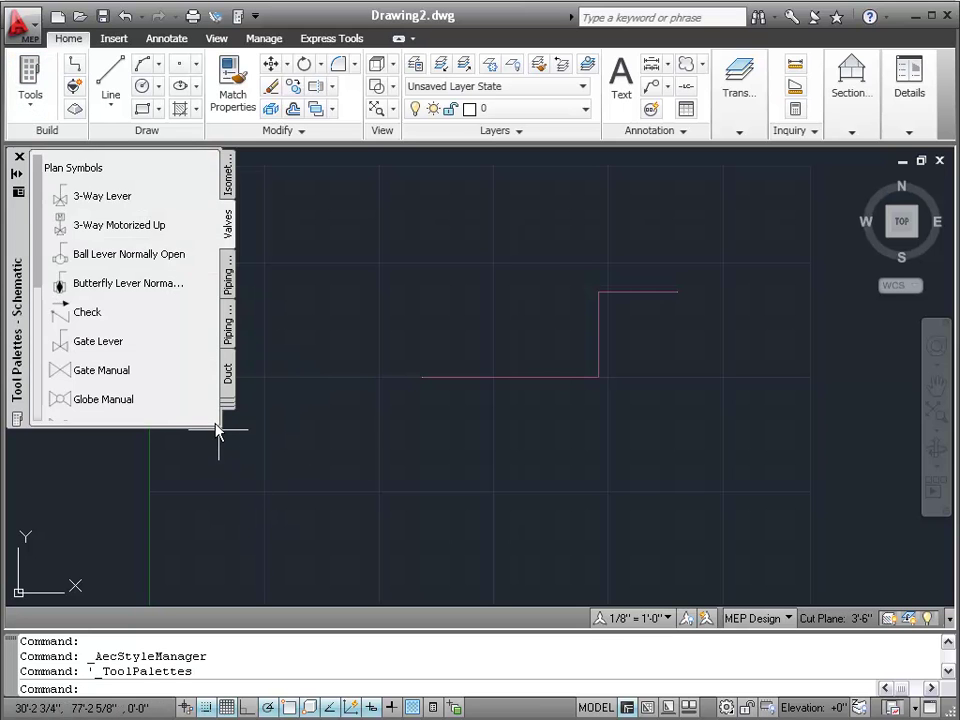
pyautogui.moveTo(217, 426); pyautogui.dragTo(279, 652)
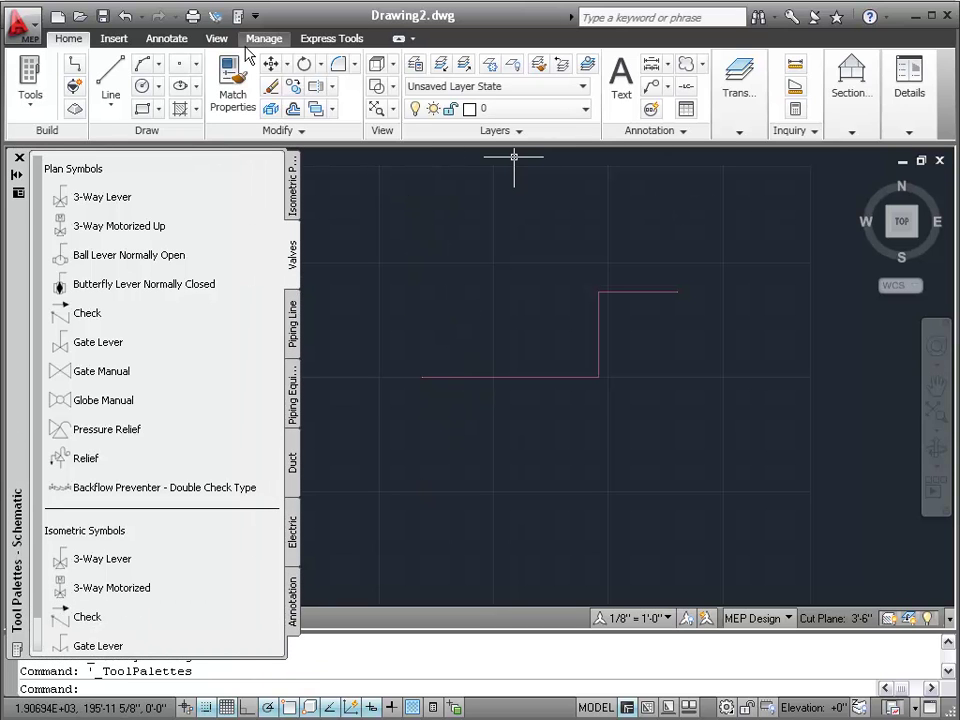
pyautogui.click(17, 174)
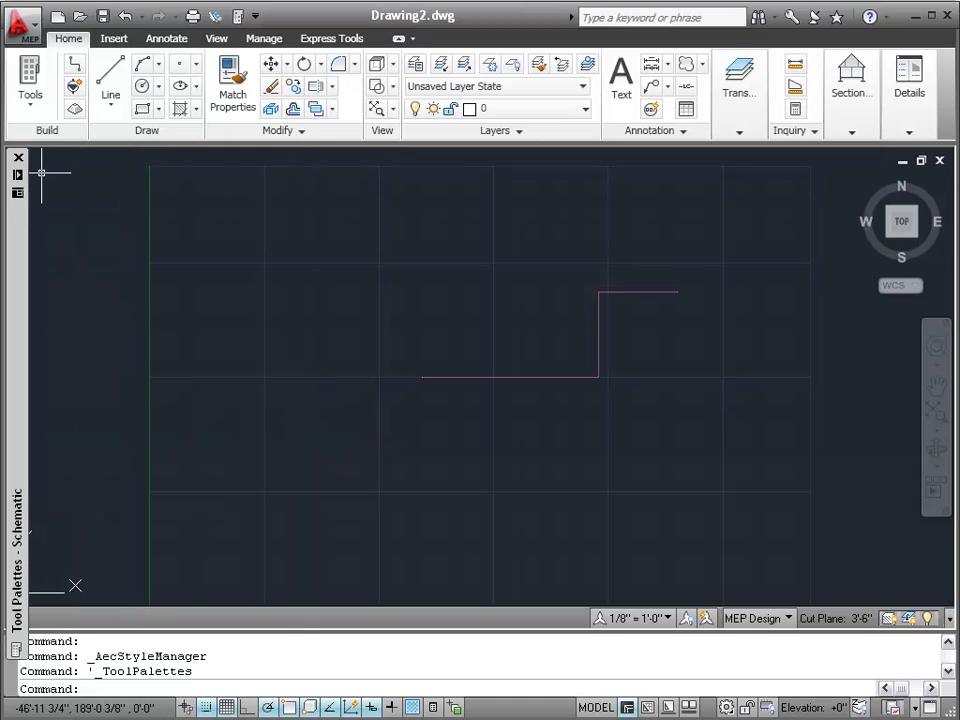
pyautogui.moveTo(24, 186)
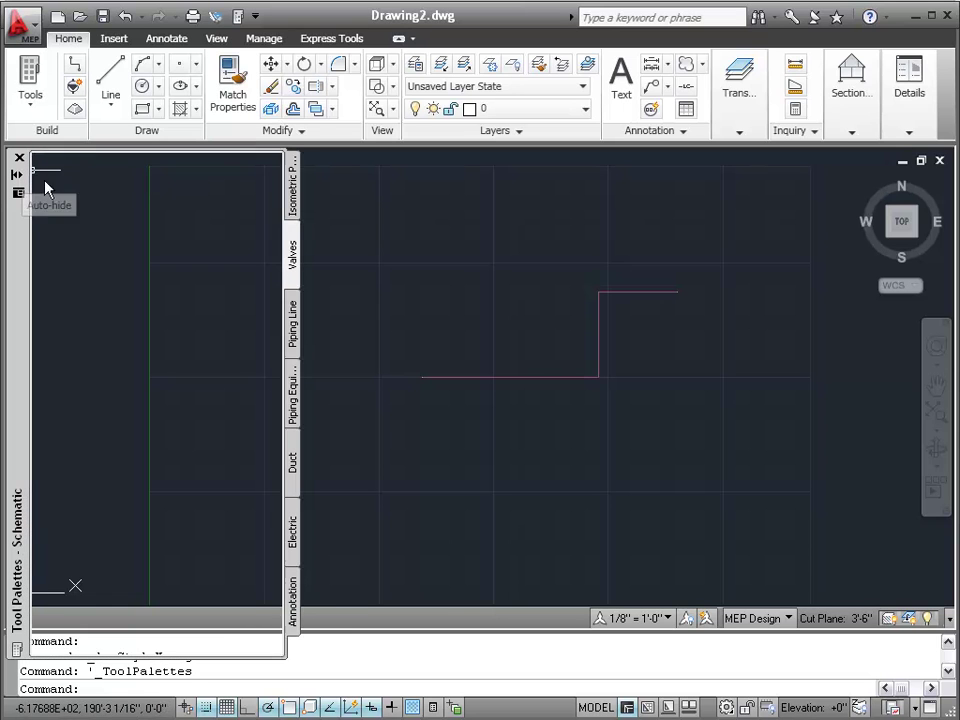
# Reopen the Style Manager beside the tool palettes and expand the object categories of MyCompanySymbolStyleDwg.dwg
pyautogui.click(264, 39)
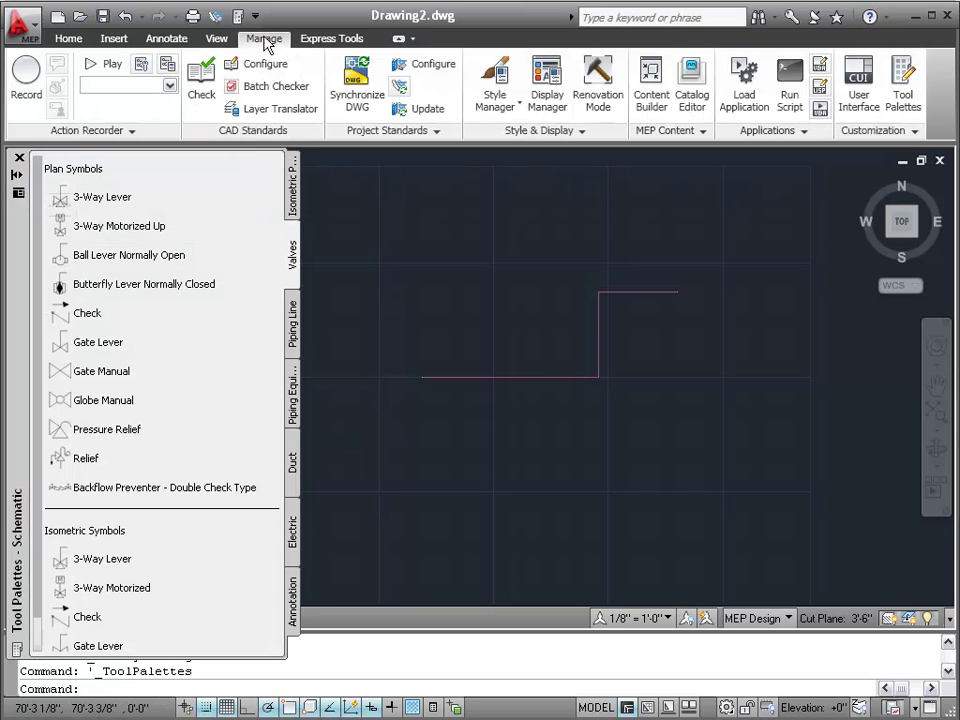
pyautogui.click(508, 78)
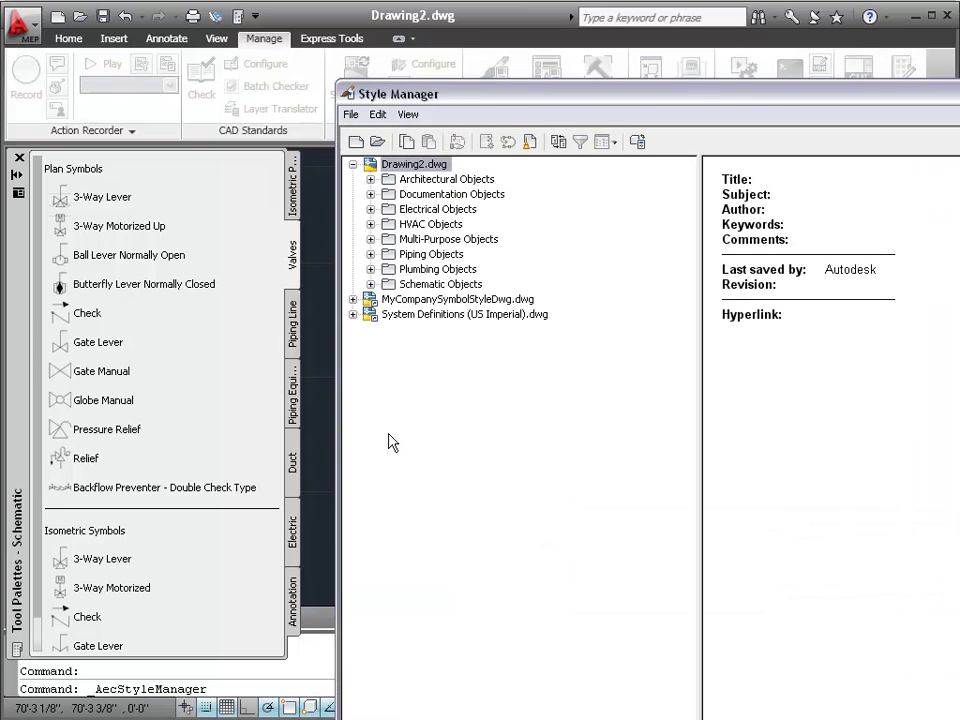
pyautogui.click(353, 299)
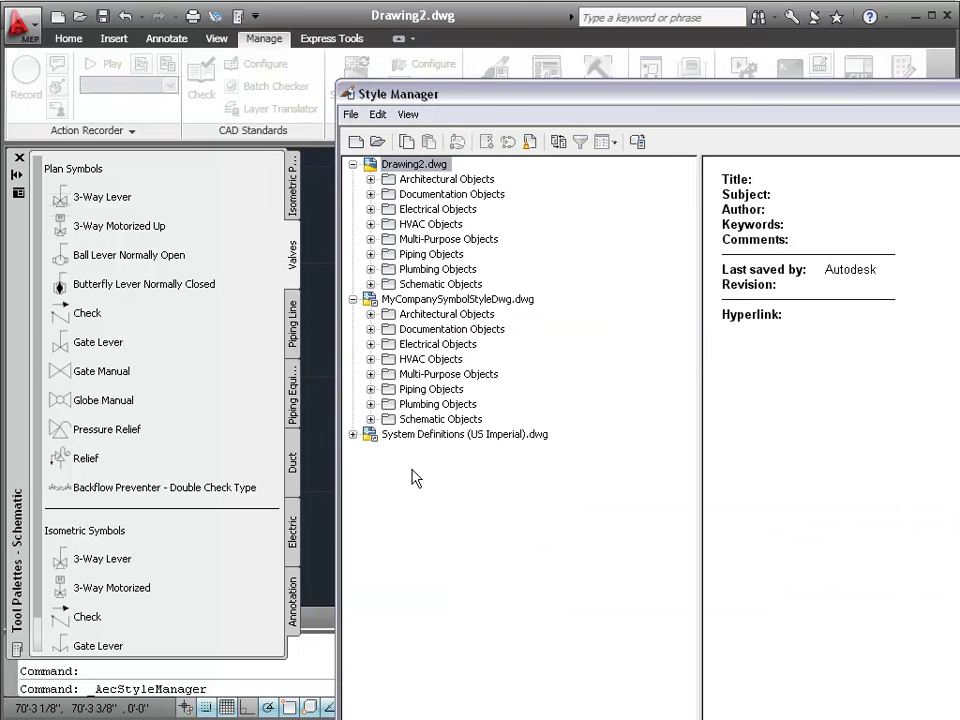
# Expand the Schematic Objects of MyCompanySymbolStyleDwg.dwg and the Schematic System Definitions of System Definitions (US Imperial).dwg
pyautogui.click(371, 419)
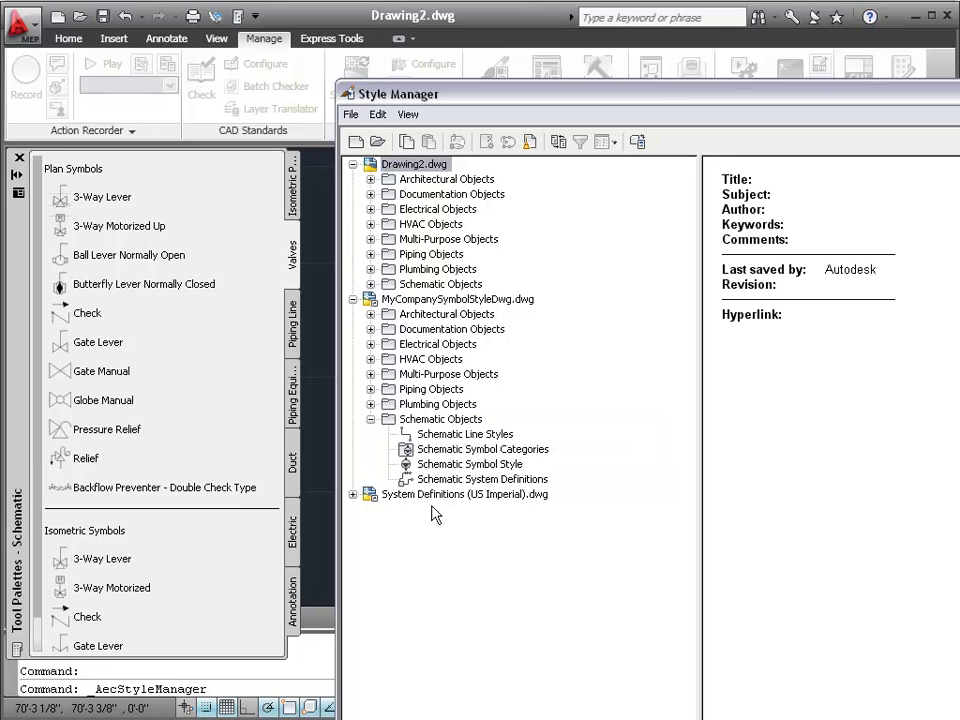
pyautogui.click(353, 494)
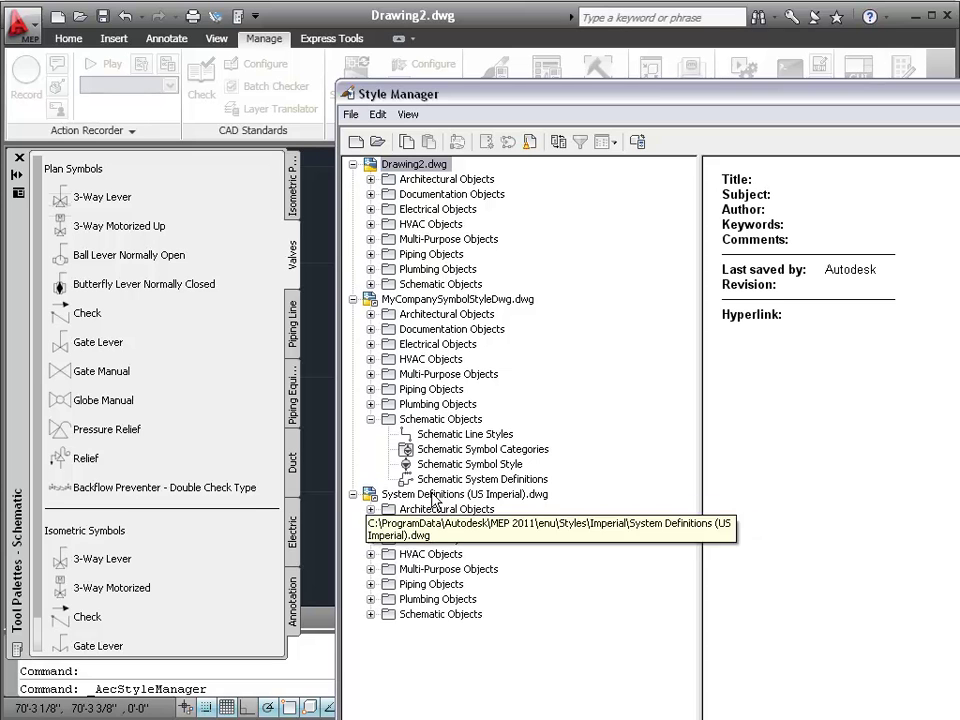
pyautogui.click(371, 613)
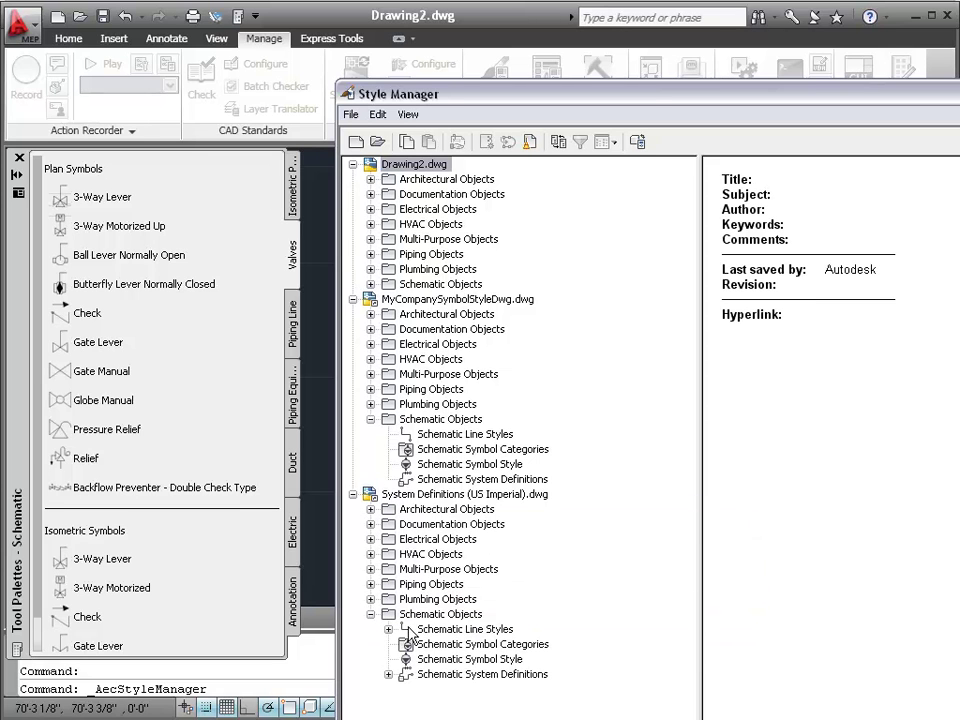
pyautogui.click(389, 675)
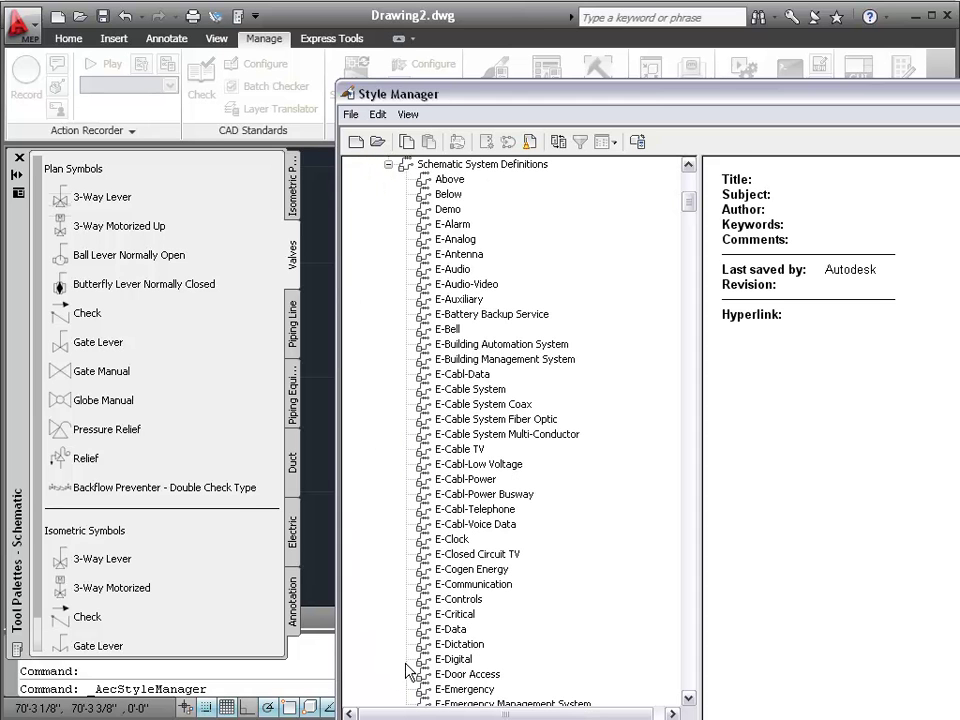
# Duplicate the P-Compressed Air schematic system definition in System Definitions (US Imperial).dwg and close the Style Manager
pyautogui.click(456, 286)
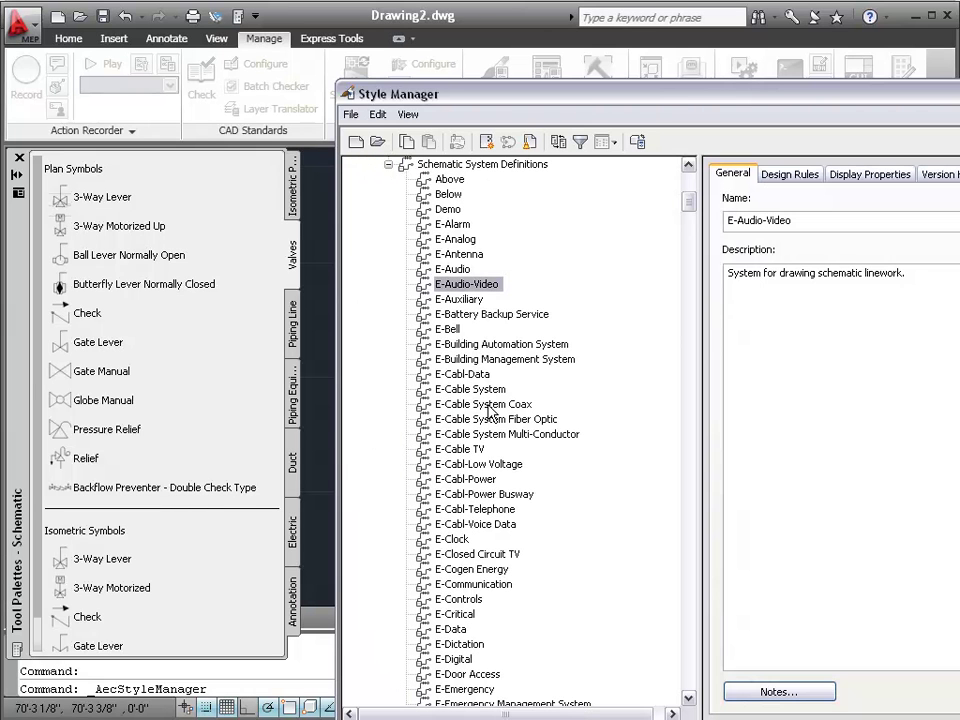
pyautogui.scroll(-20, 488, 410)
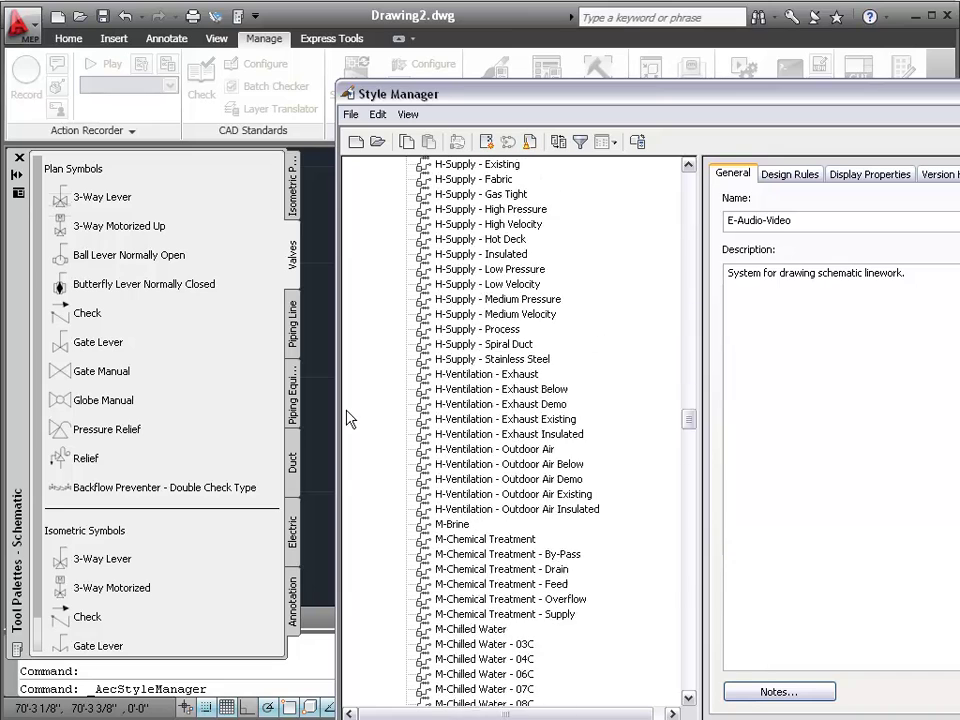
pyautogui.scroll(-20, 461, 376)
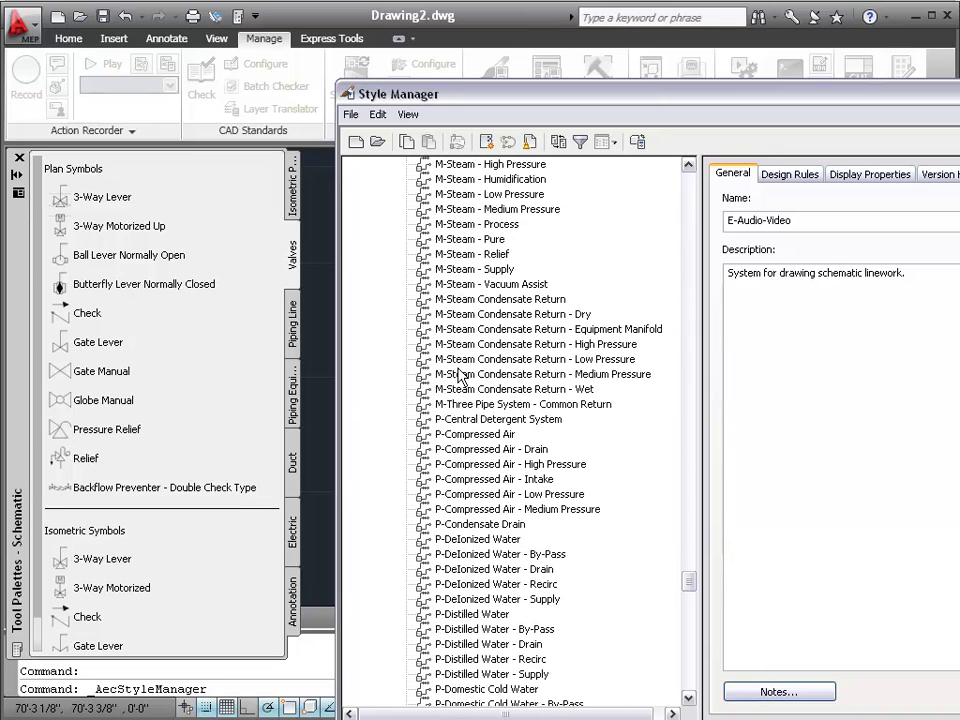
pyautogui.click(481, 437)
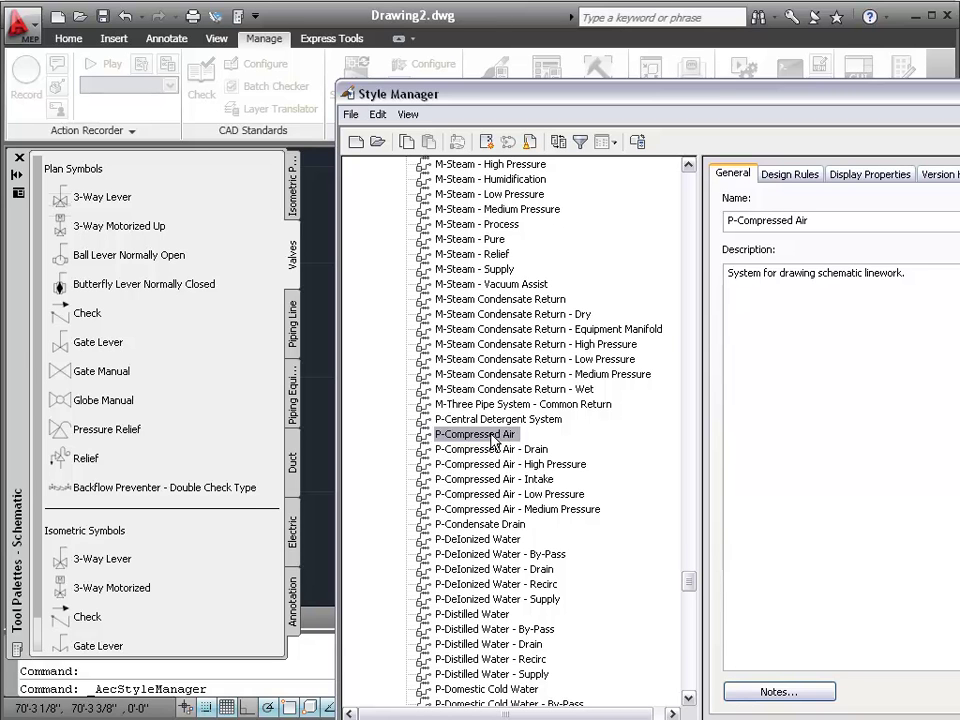
pyautogui.moveTo(489, 440)
pyautogui.mouseDown()
pyautogui.moveTo(435, 446)
pyautogui.moveTo(306, 349)
pyautogui.moveTo(208, 199)
pyautogui.moveTo(107, 188)
pyautogui.moveTo(80, 392)
pyautogui.moveTo(113, 541)
pyautogui.moveTo(497, 452)
pyautogui.mouseUp()
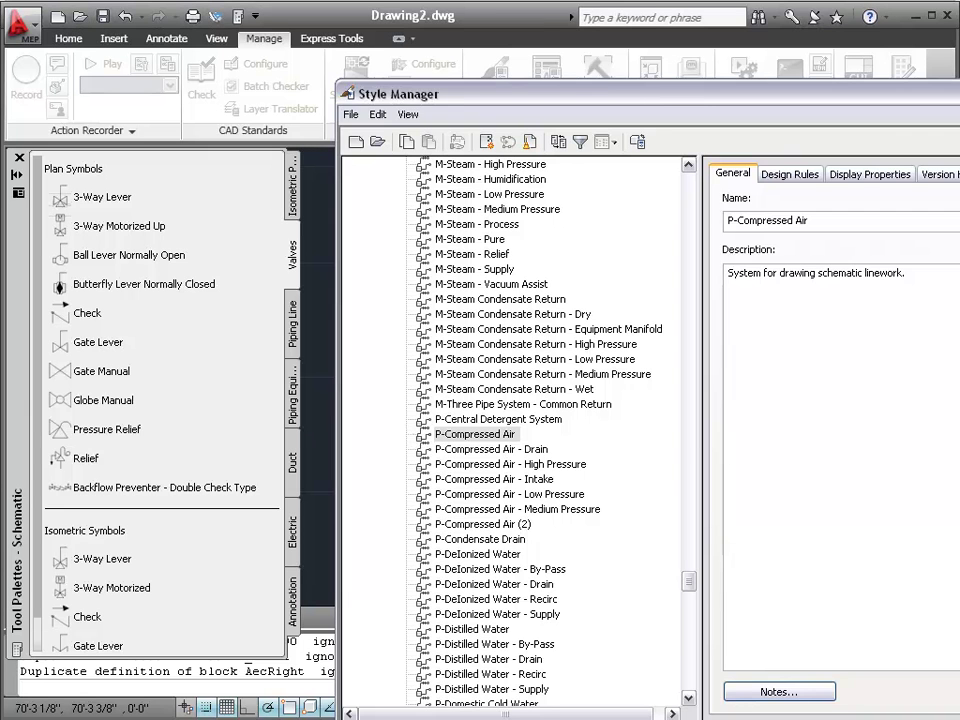
pyautogui.press('Return')
# Display the isometric piping tool palette and list the Schematic System Definitions of System Definitions (US Imperial).dwg in the Style Manager
pyautogui.click(293, 180)
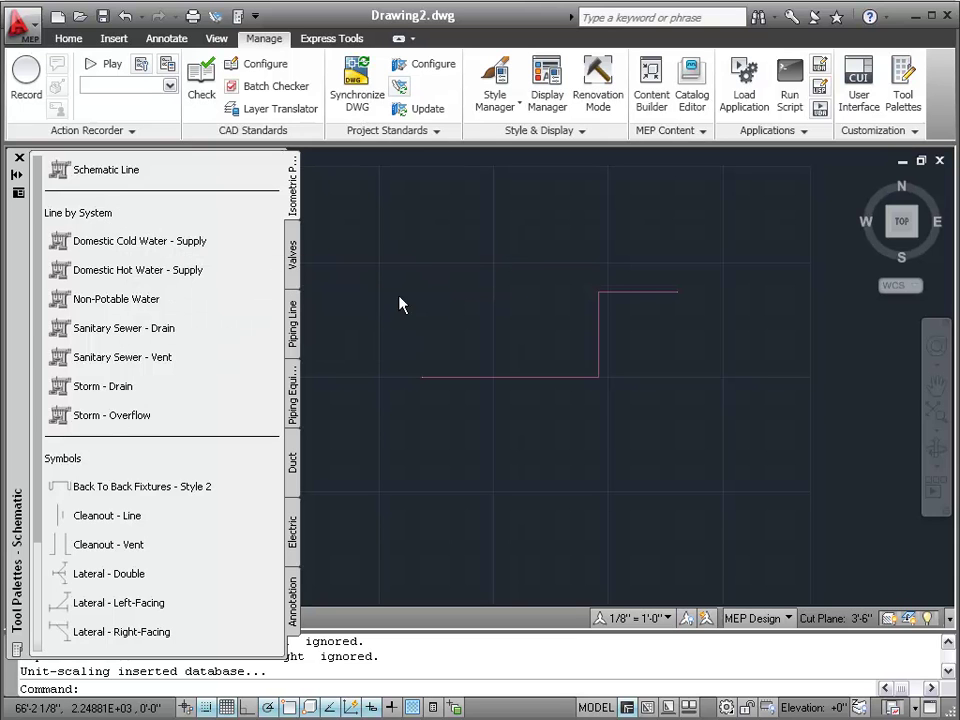
pyautogui.click(496, 82)
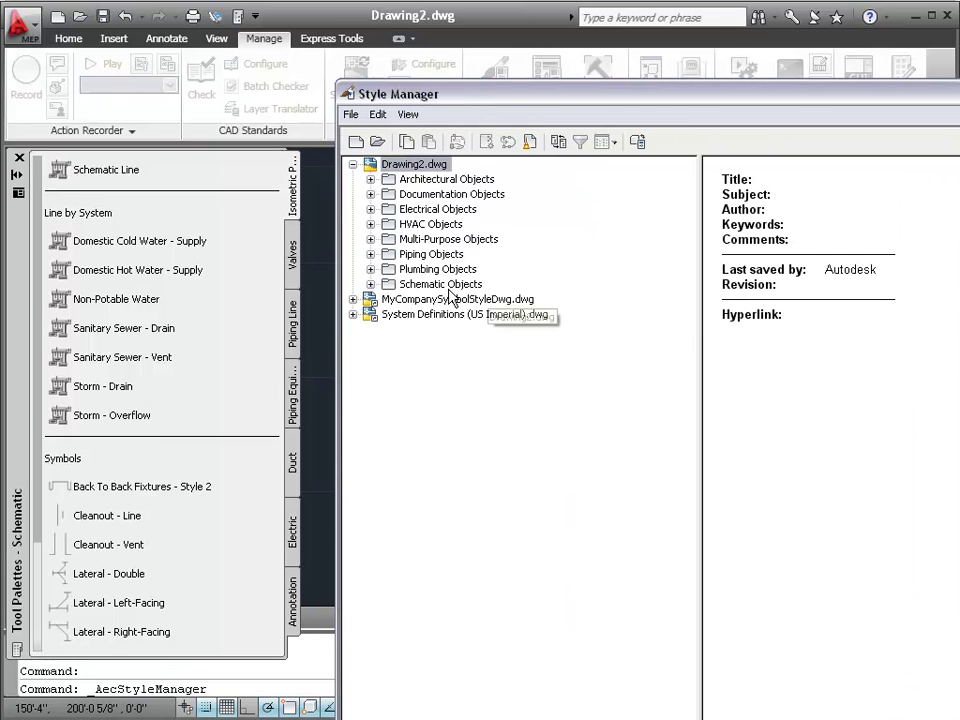
pyautogui.click(352, 315)
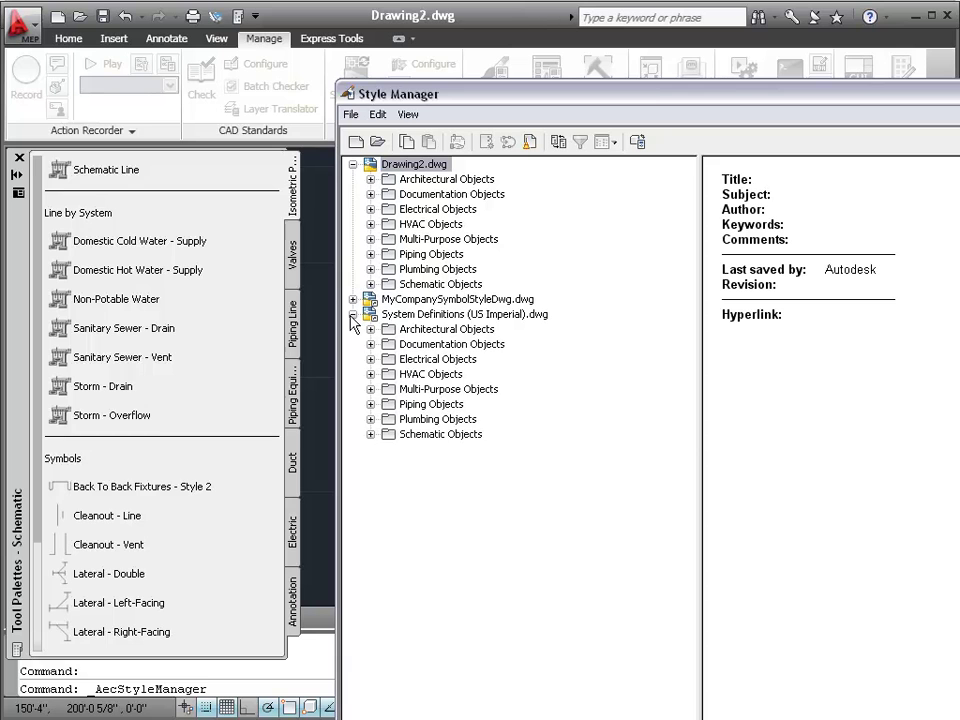
pyautogui.click(370, 434)
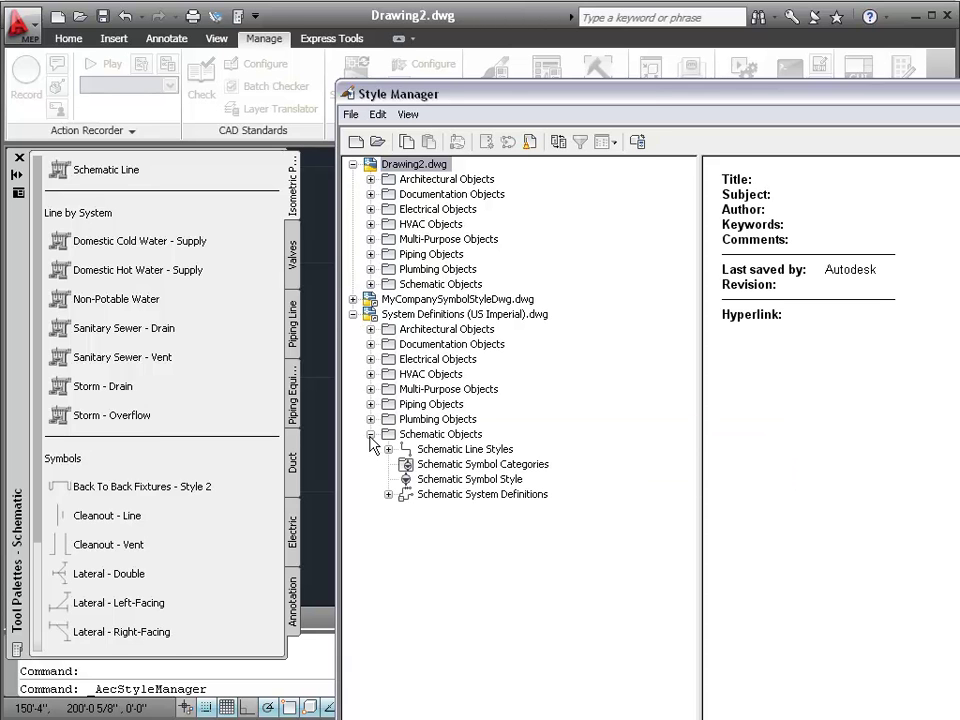
pyautogui.click(388, 494)
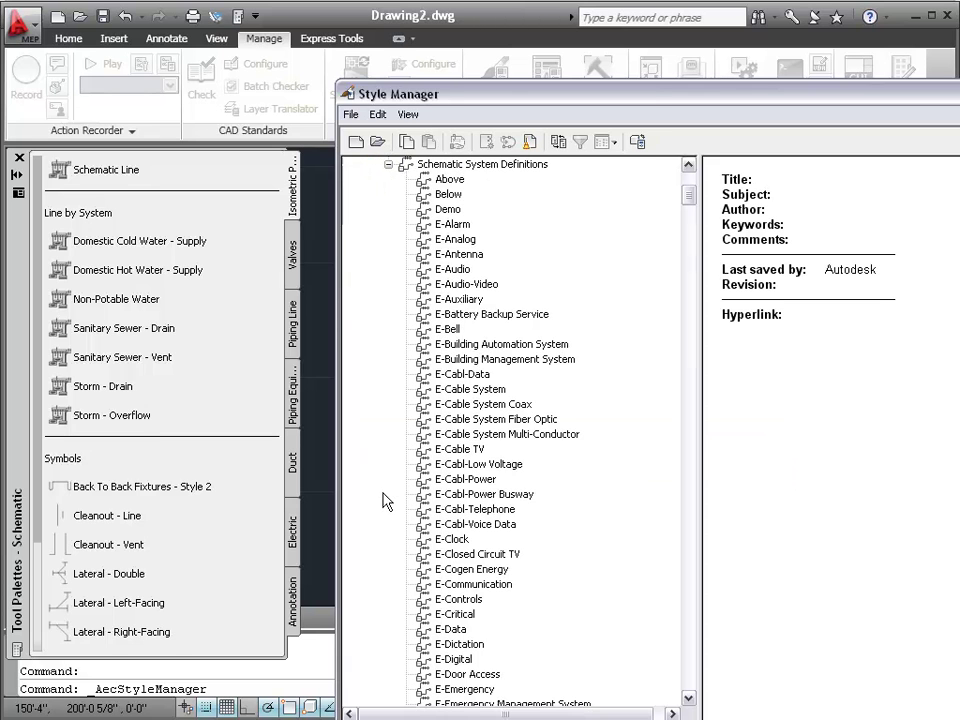
# Try to add the E-Clock schematic system definition to the Line by System group of the isometric piping palette, and close the Style Manager
pyautogui.click(478, 496)
pyautogui.scroll(-15, 529, 540)
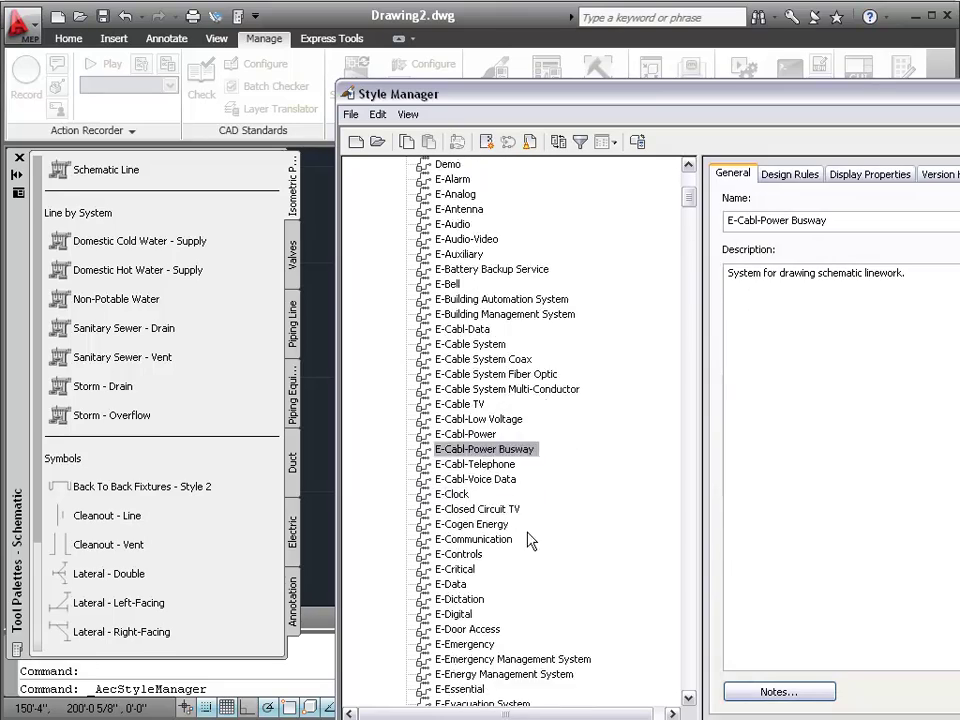
pyautogui.scroll(-20, 497, 575)
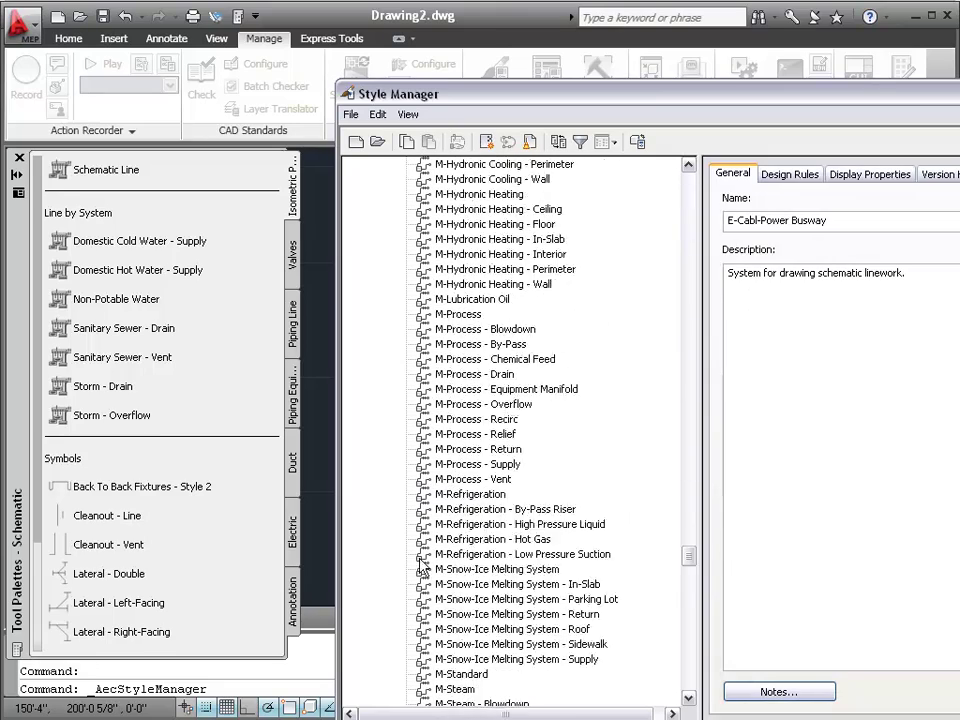
pyautogui.scroll(-1, 419, 534)
pyautogui.click(428, 494)
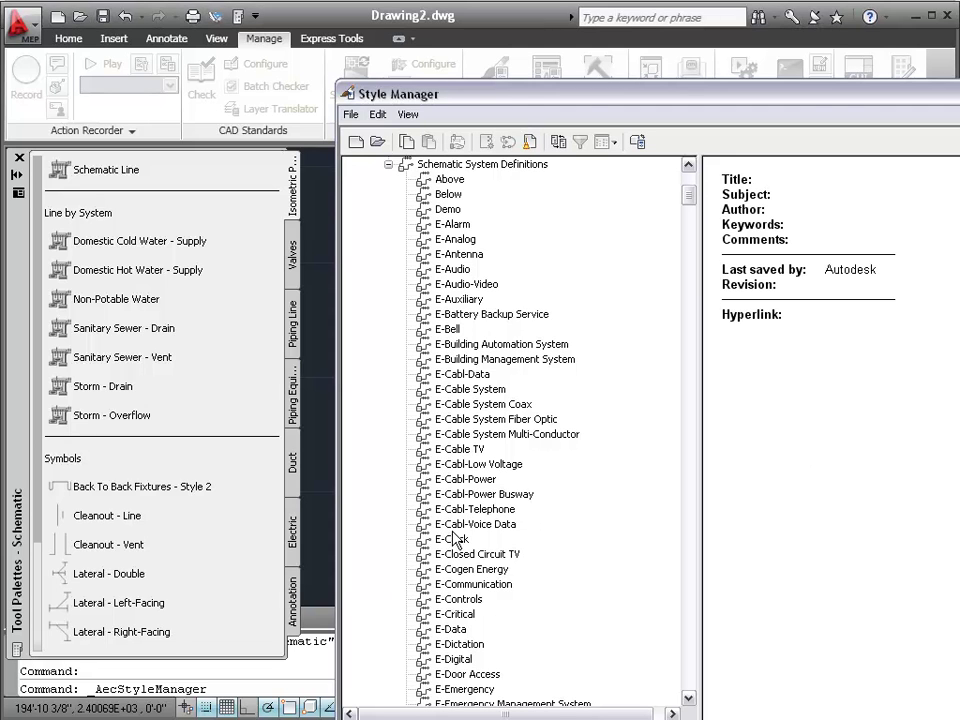
pyautogui.moveTo(452, 539); pyautogui.dragTo(97, 416)
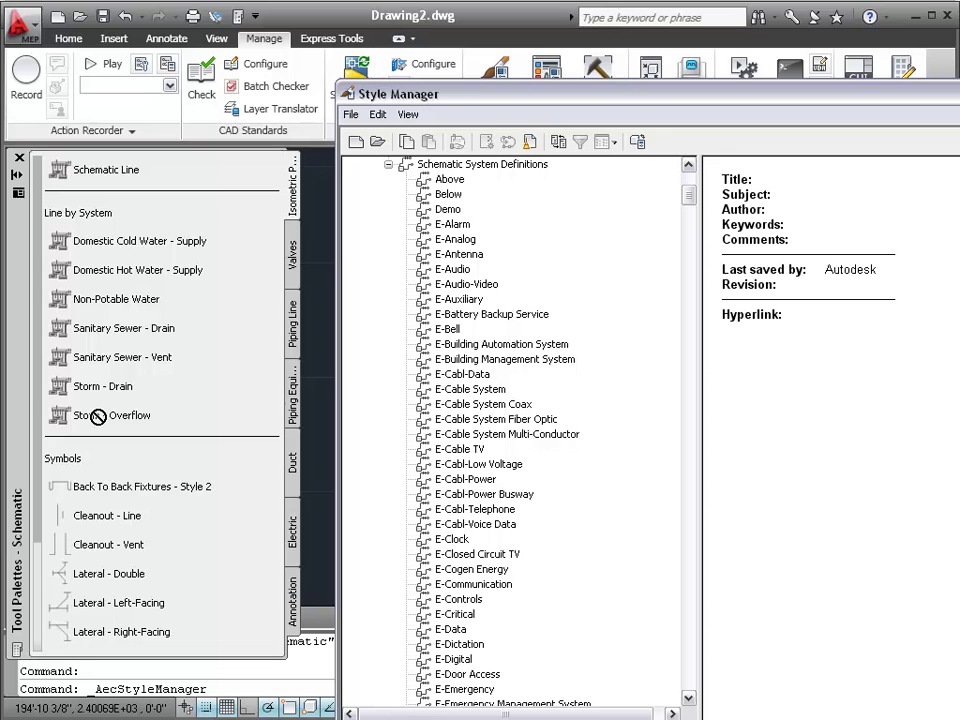
pyautogui.moveTo(98, 417); pyautogui.dragTo(108, 391)
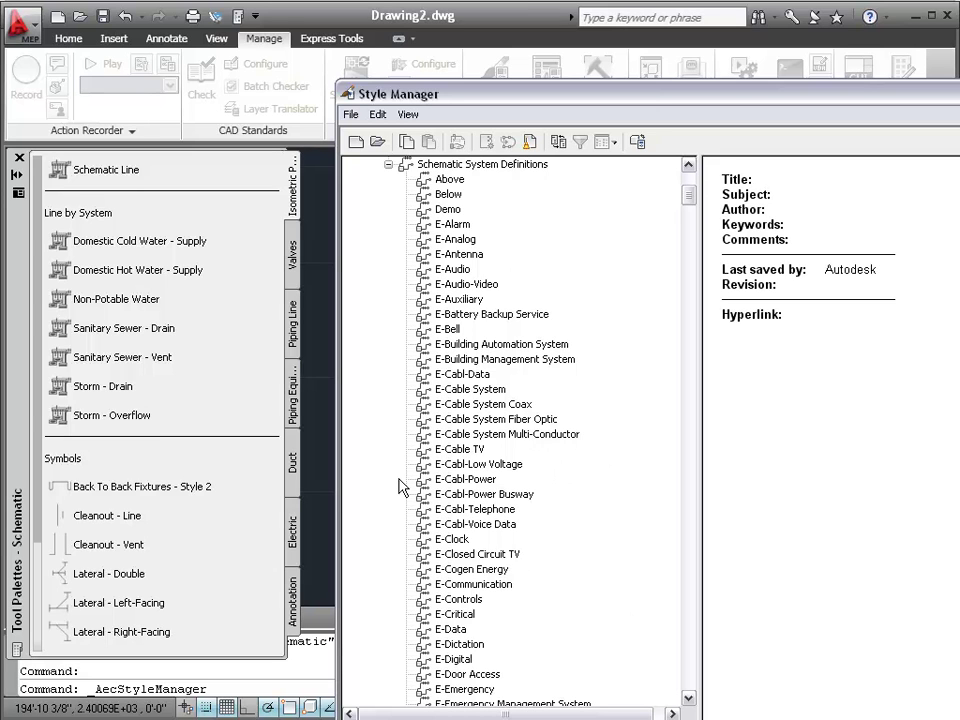
pyautogui.moveTo(690, 166); pyautogui.dragTo(690, 172)
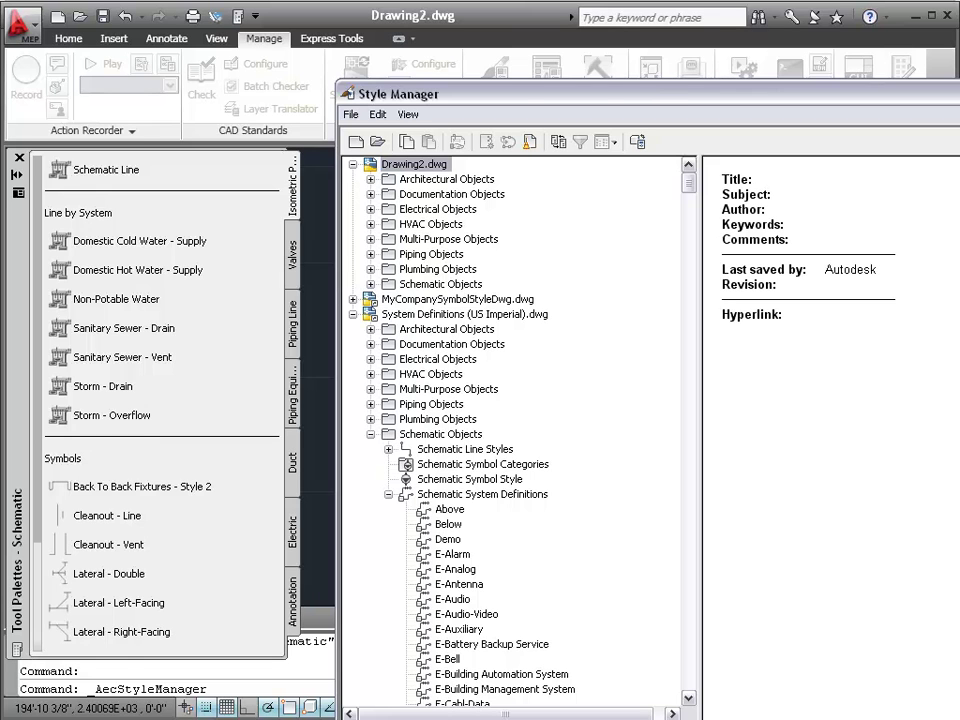
pyautogui.press('Escape')
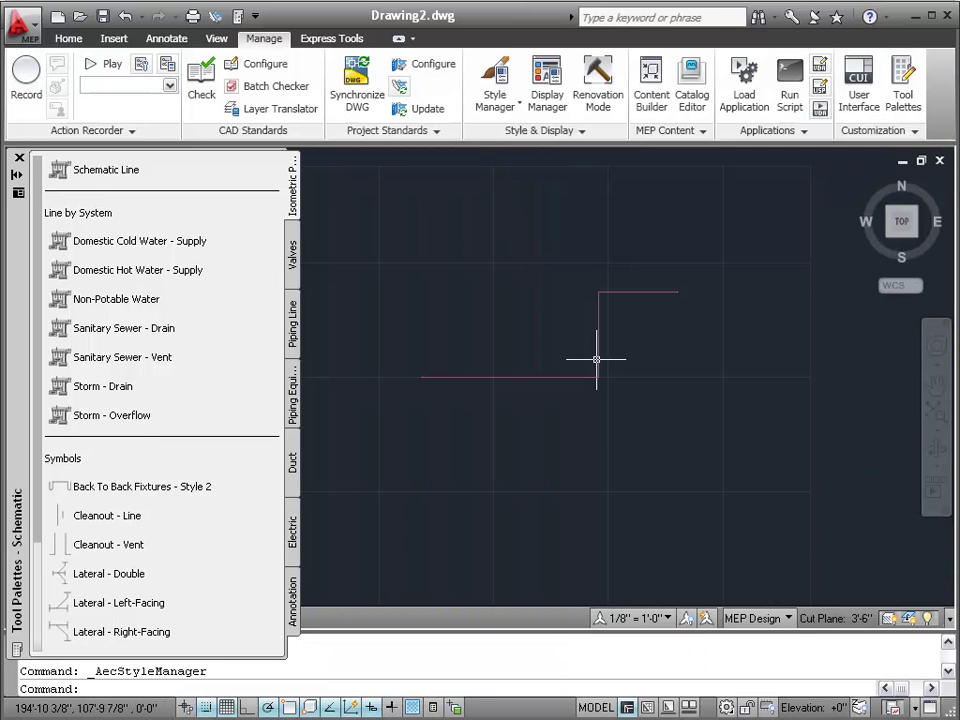
# Switch to the Piping workspace and display its tag and schedule tool palette
pyautogui.click(726, 708)
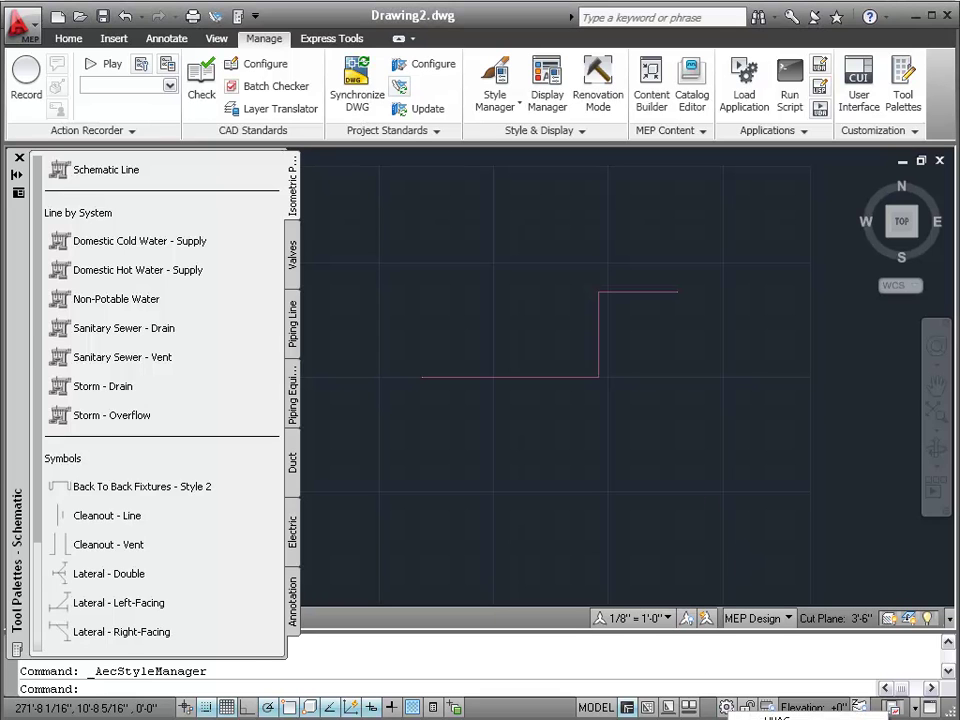
pyautogui.click(777, 719)
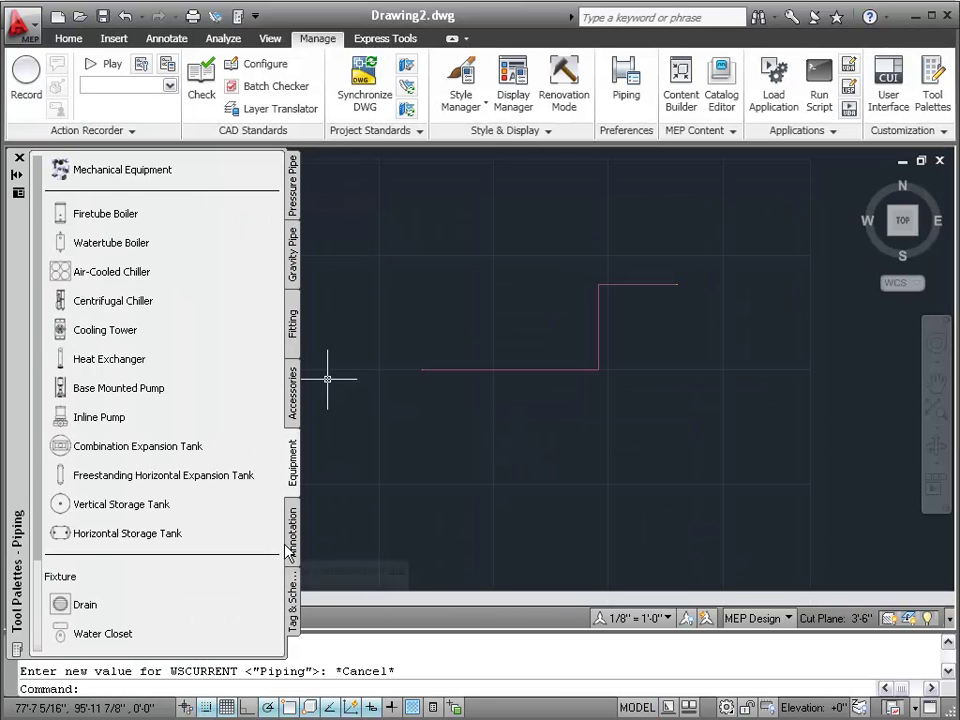
pyautogui.click(297, 604)
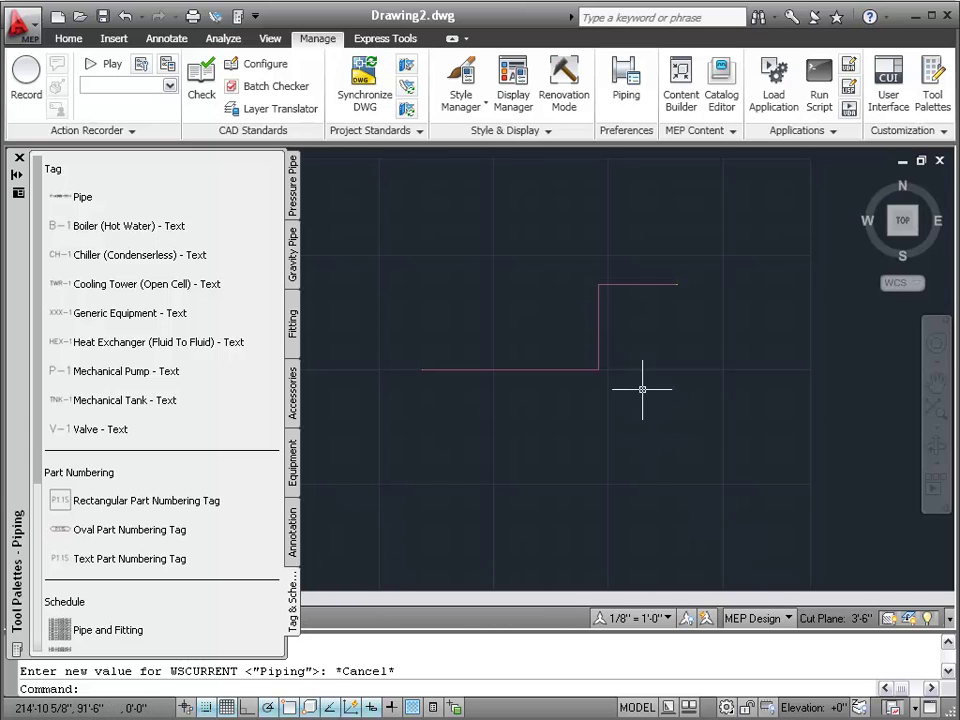
# Load Mechanical Equipment Tags & Schedules (US Imperial).dwg from the Imperial folder into the Style Manager
pyautogui.click(460, 85)
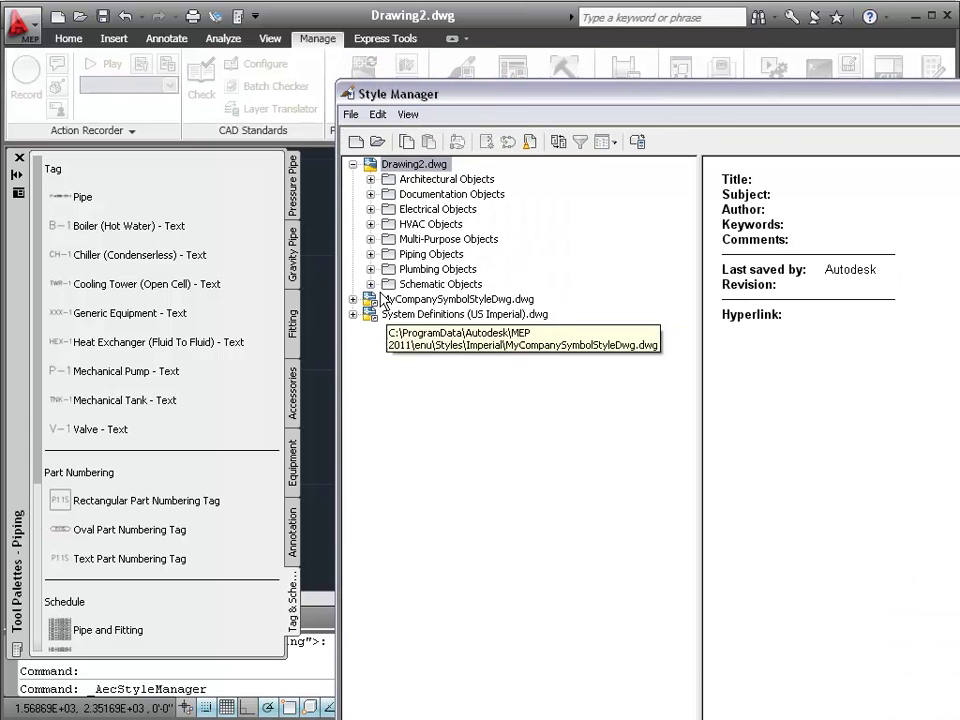
pyautogui.click(377, 141)
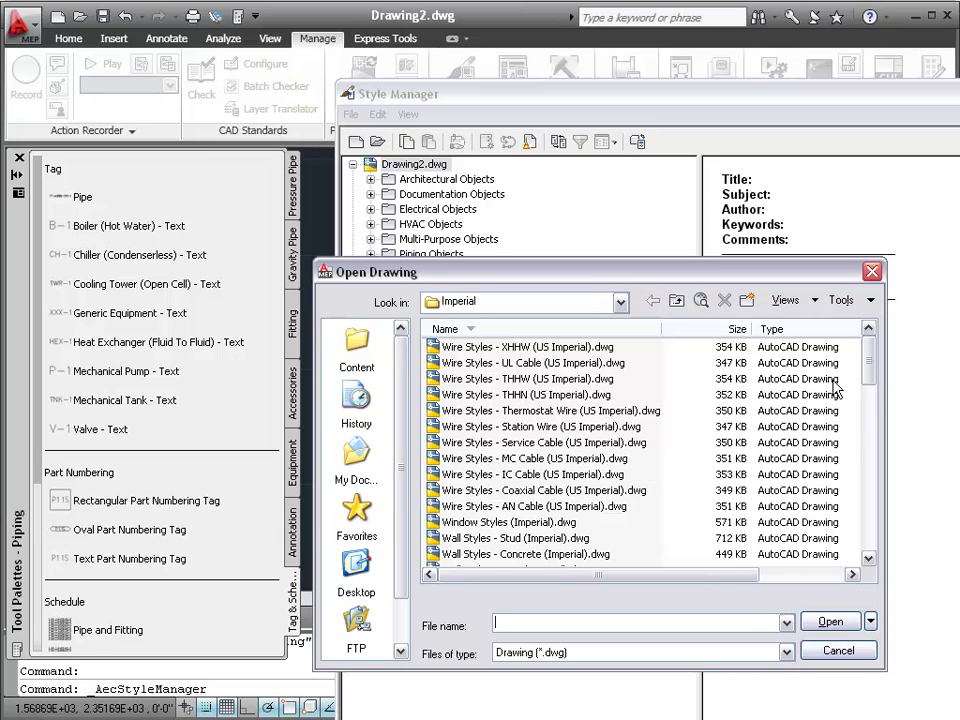
pyautogui.click(550, 331)
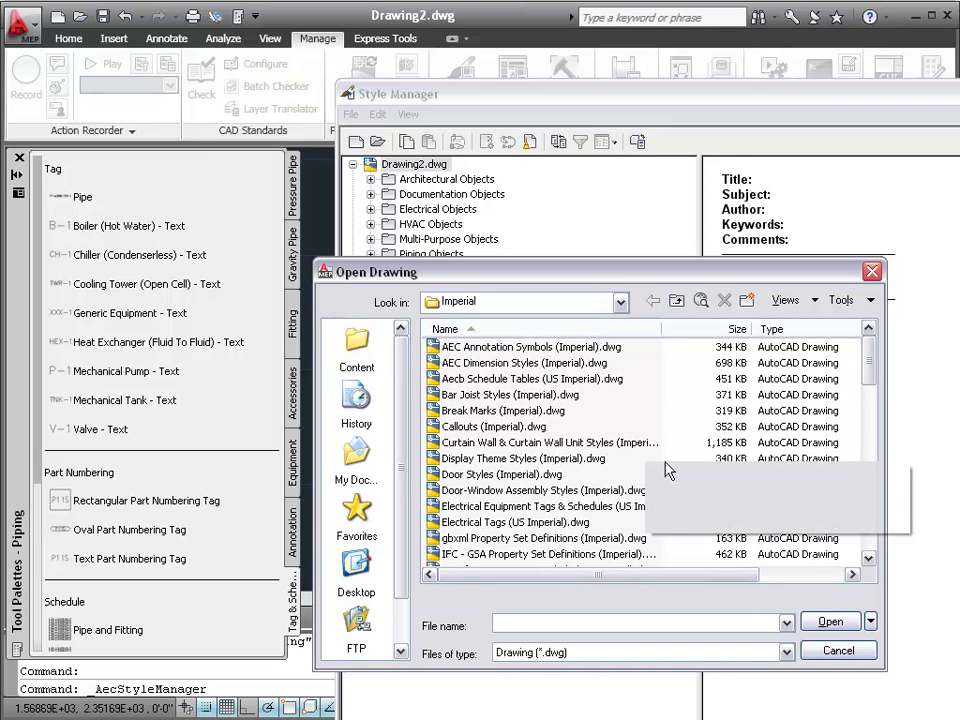
pyautogui.moveTo(868, 372); pyautogui.dragTo(866, 434)
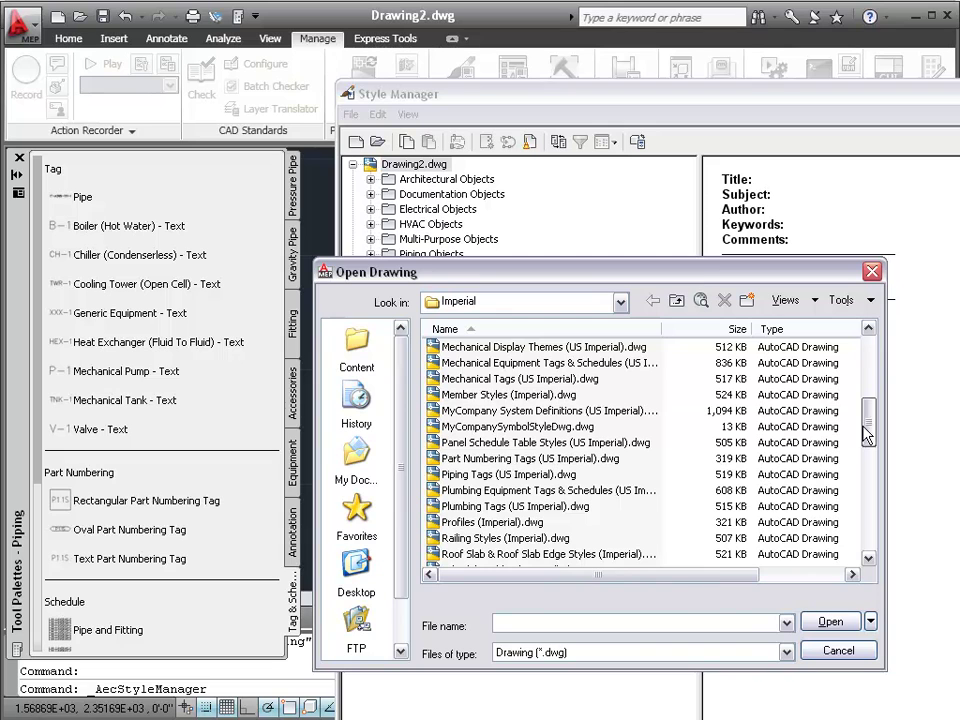
pyautogui.click(448, 364)
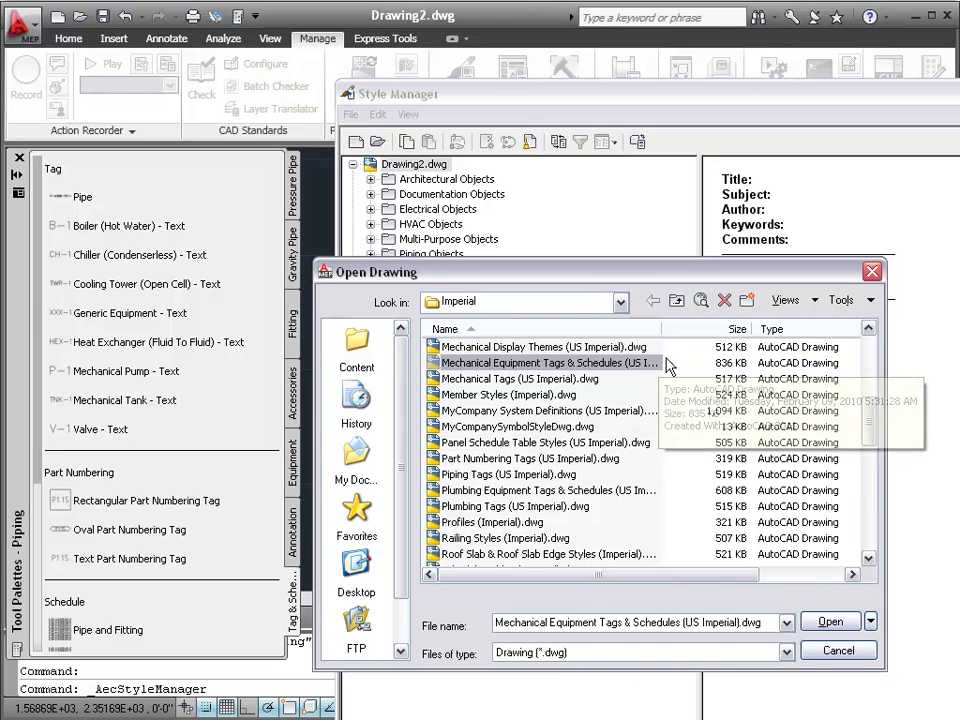
pyautogui.click(830, 621)
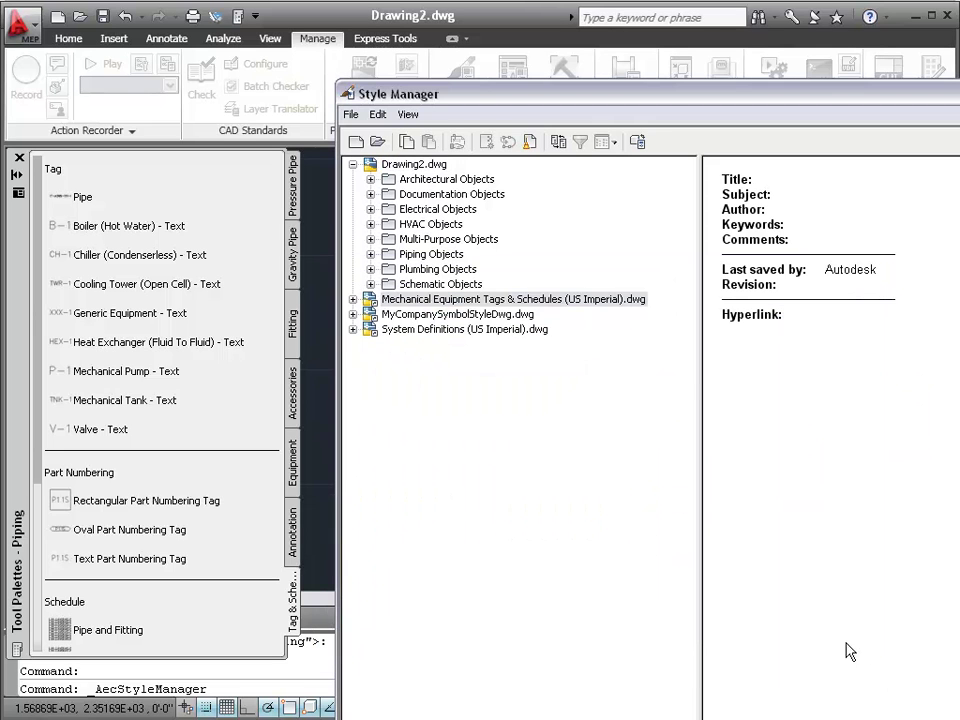
# Add the Fire Protection Sprinkler Head Schedule table style from the mechanical tags drawing to the palette's Schedule group and close the Style Manager
pyautogui.click(352, 299)
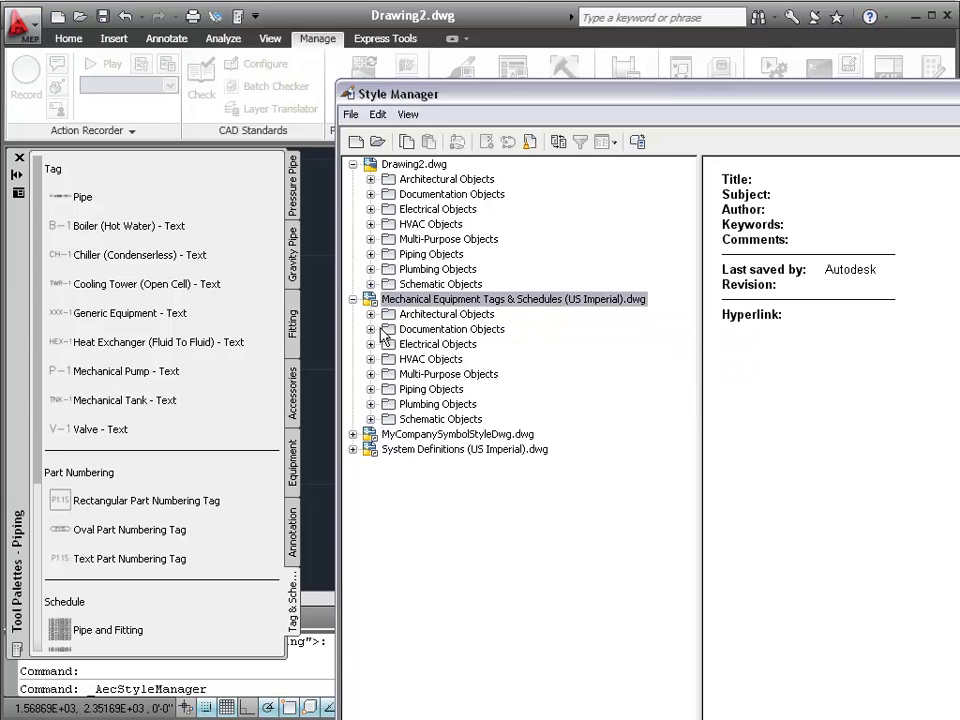
pyautogui.click(371, 329)
pyautogui.click(479, 452)
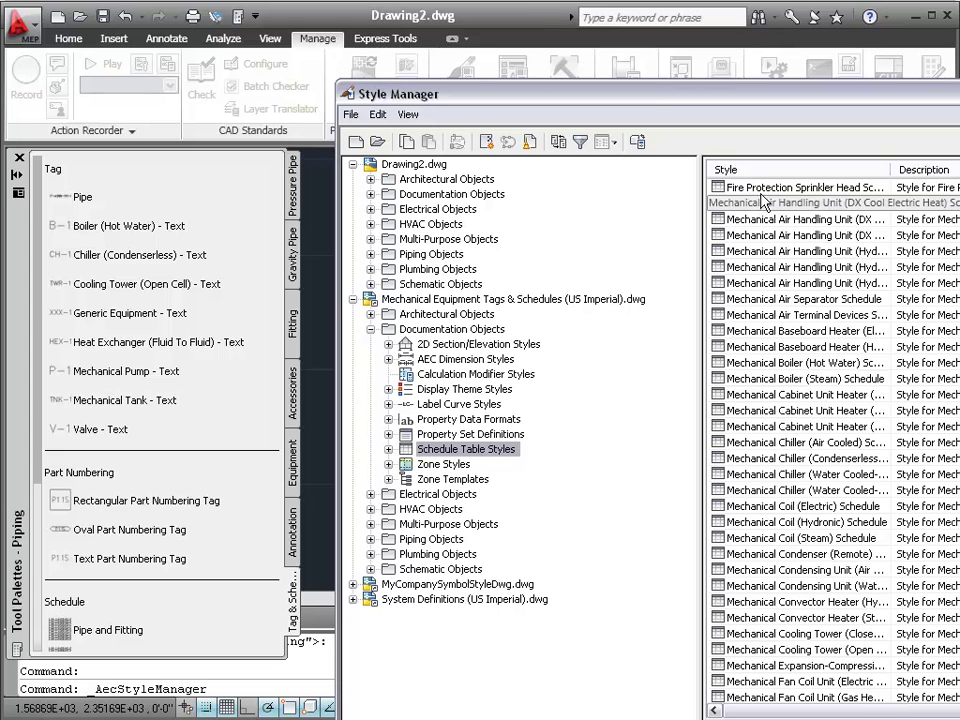
pyautogui.moveTo(762, 193); pyautogui.dragTo(105, 620)
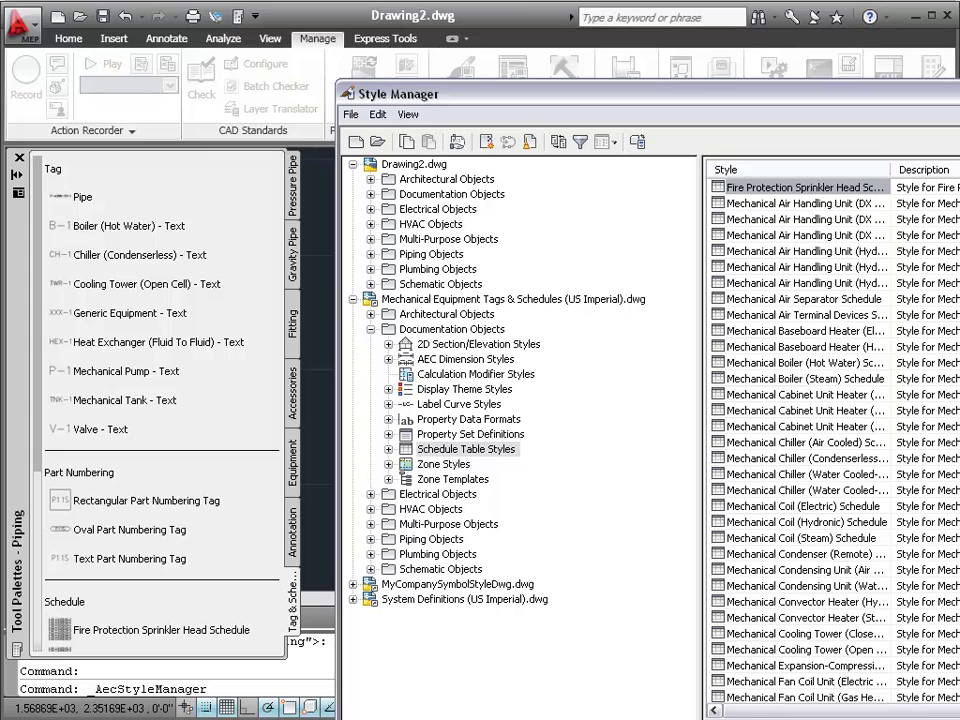
pyautogui.press('Return')
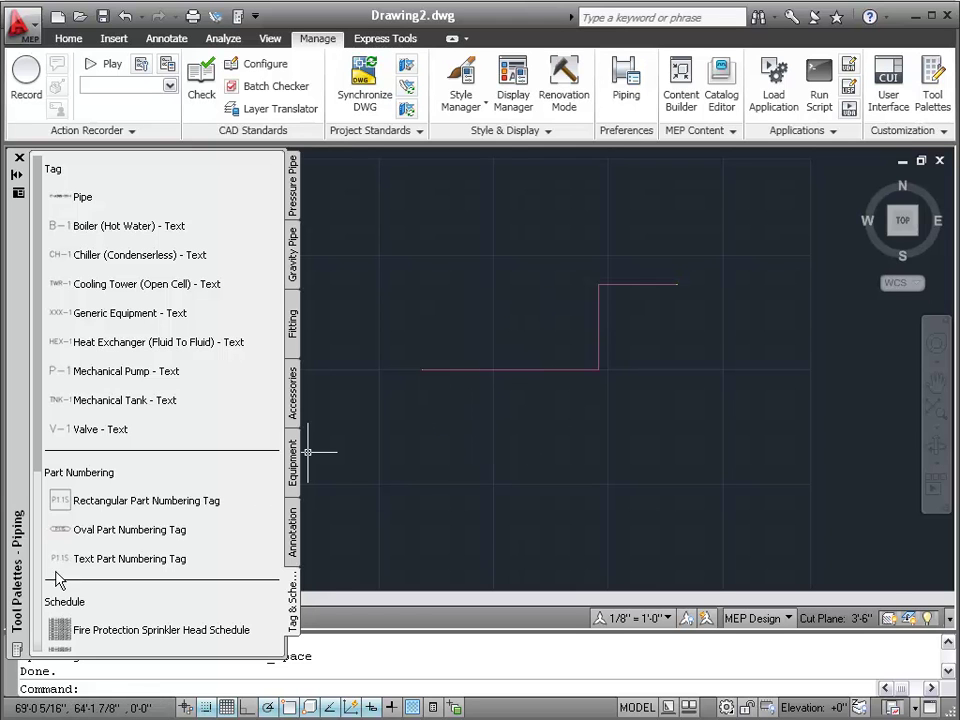
# Choose the Pendent Sprinkler US Imperial multi-view part from the Sprinklers folder under Mechanical, Fire Protection
pyautogui.click(62, 632)
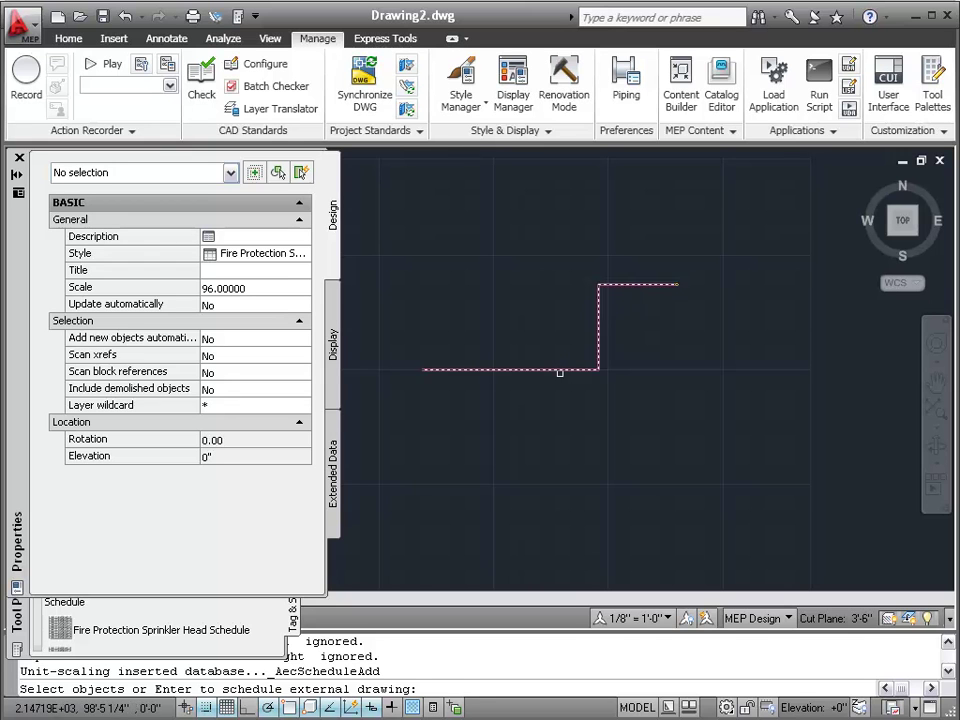
pyautogui.press('Escape')
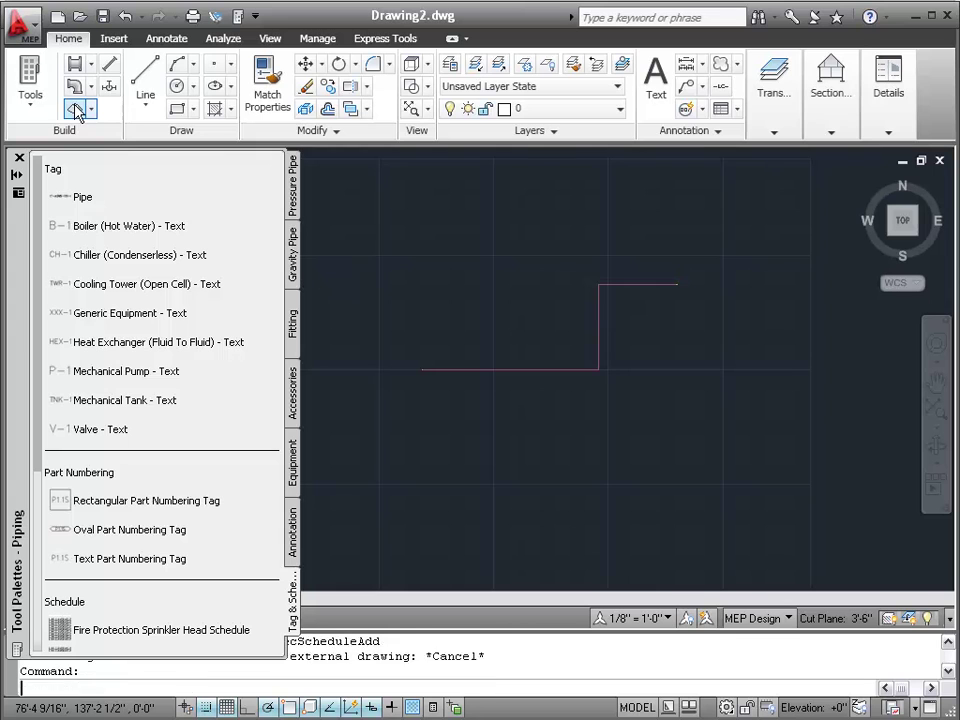
pyautogui.click(76, 109)
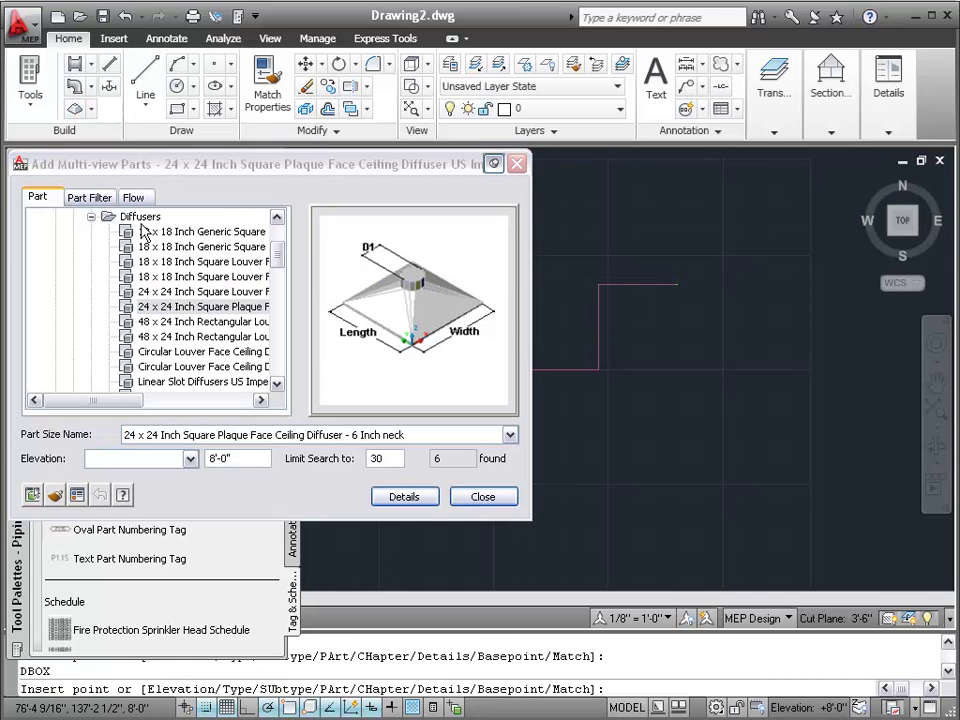
pyautogui.click(91, 216)
pyautogui.scroll(4, 128, 333)
pyautogui.click(74, 307)
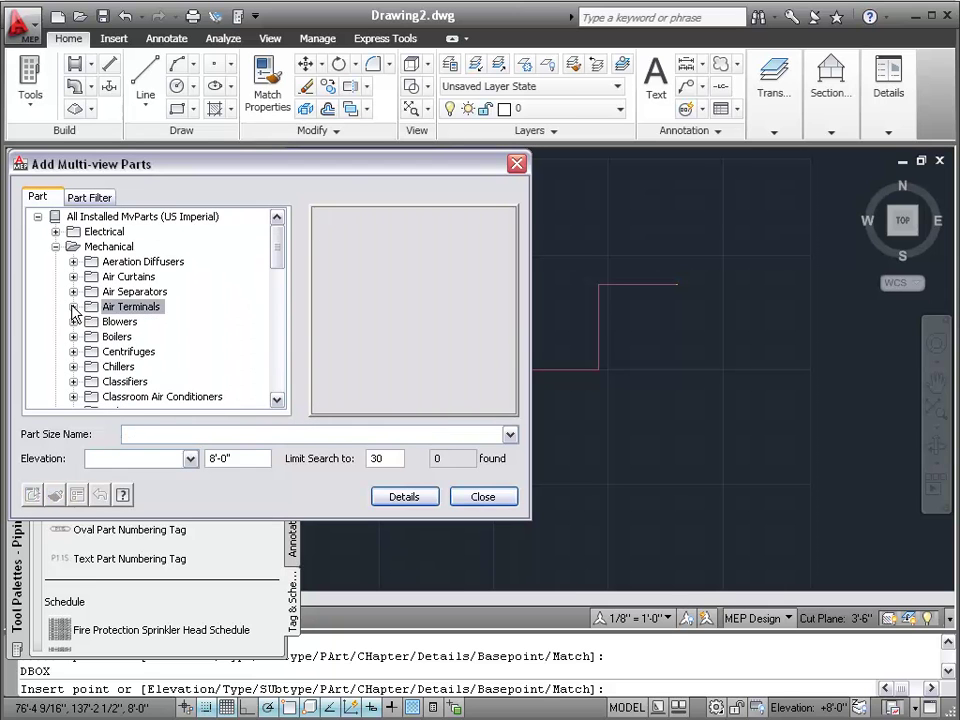
pyautogui.scroll(-9, 167, 316)
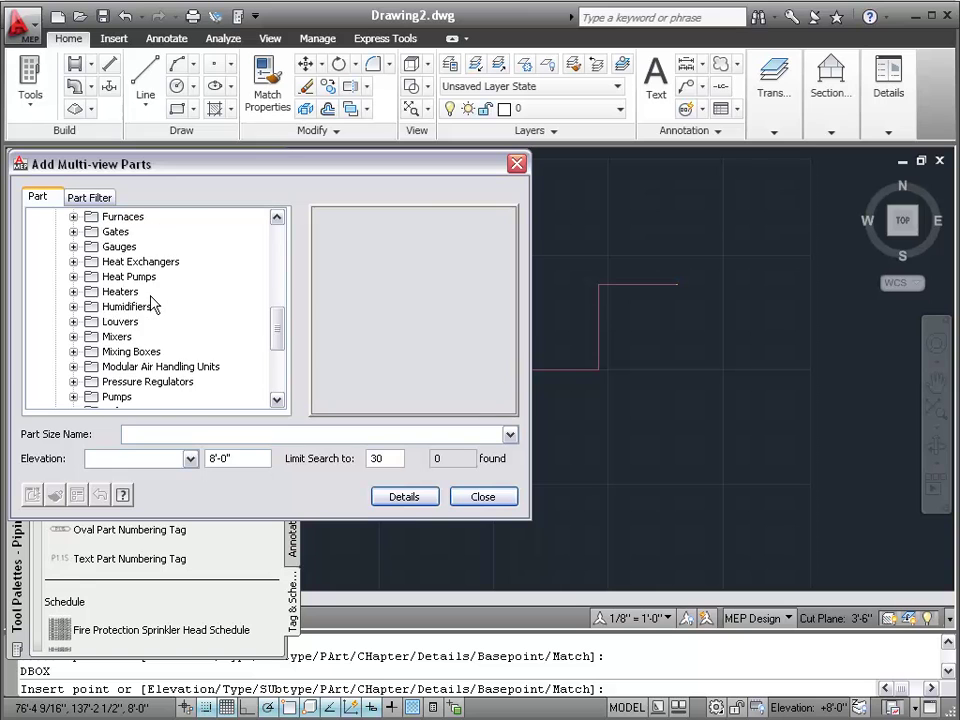
pyautogui.scroll(-2, 155, 305)
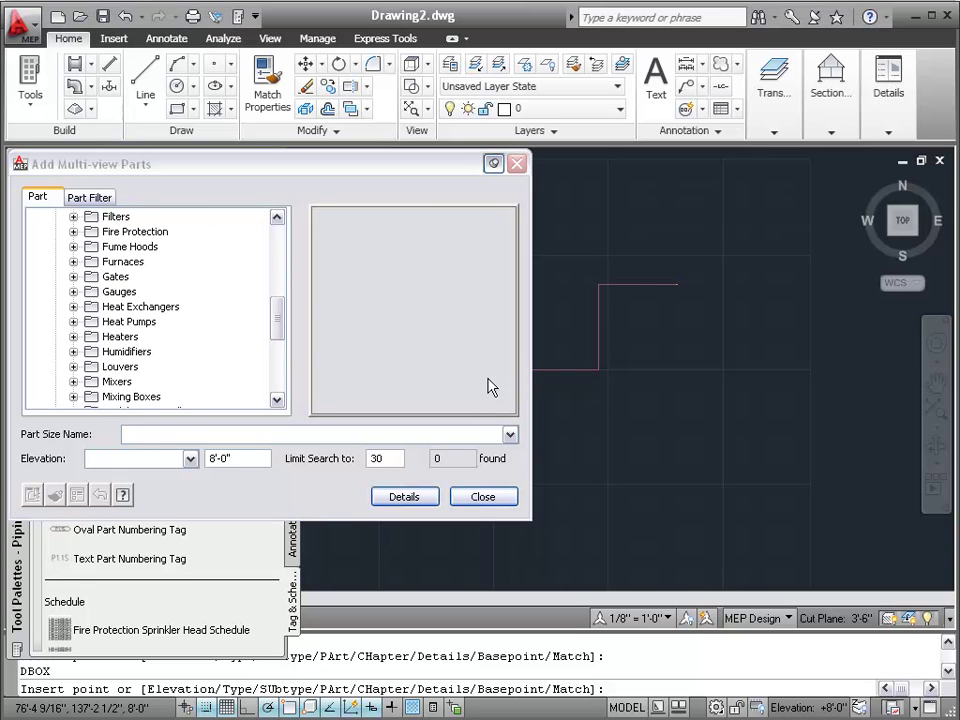
pyautogui.click(73, 231)
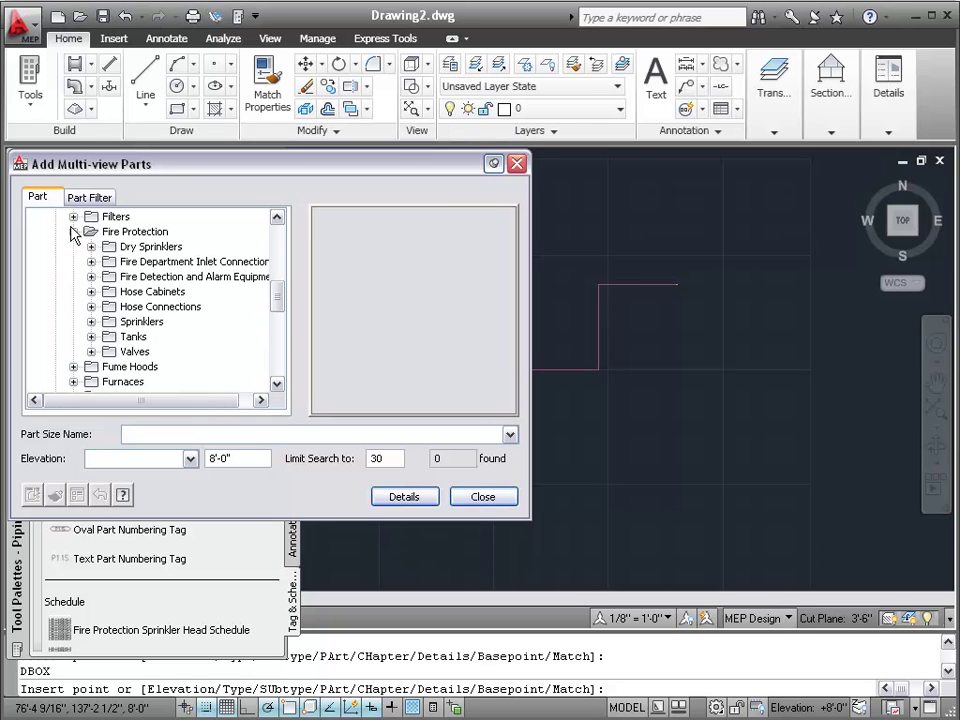
pyautogui.click(92, 322)
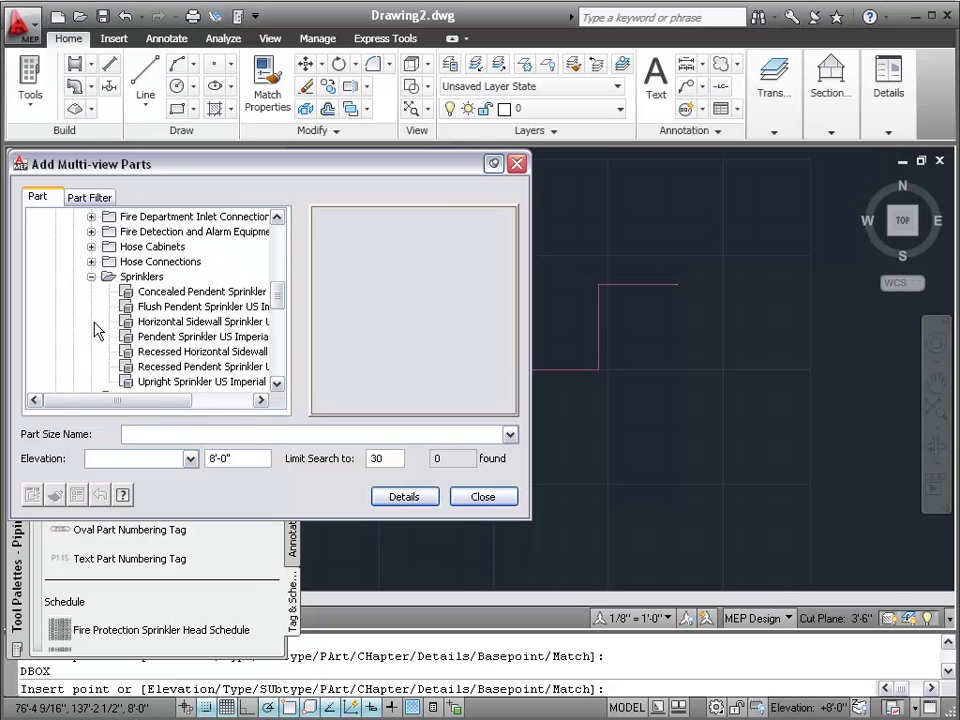
pyautogui.click(183, 337)
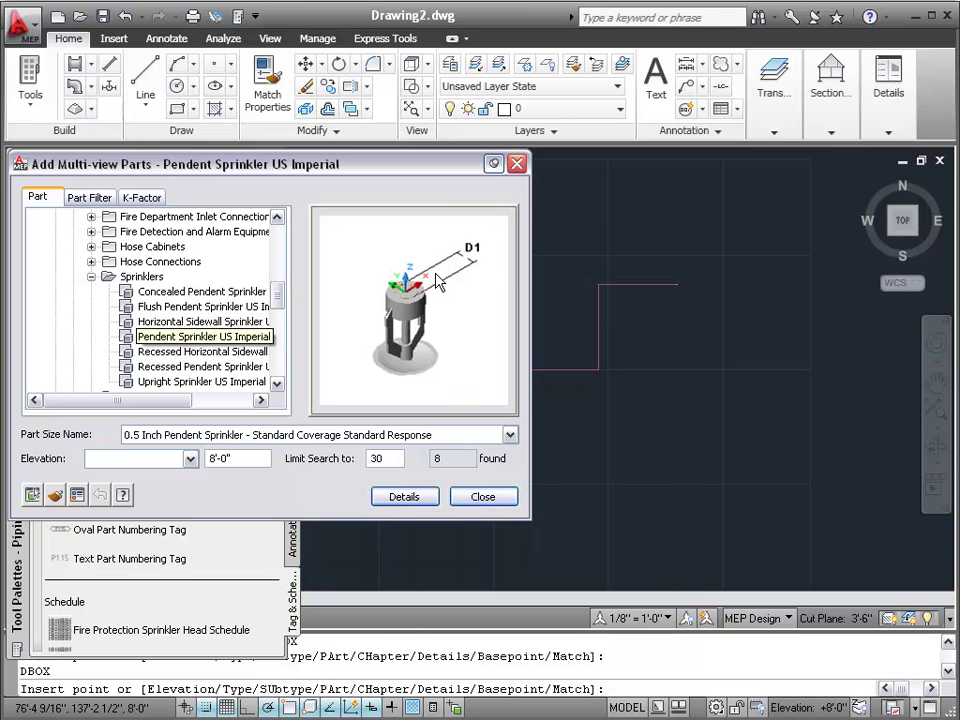
# Place two 0.5 Inch Pendent Sprinklers side by side below the pipe line at 8'-0" elevation and end the command
pyautogui.click(651, 400)
pyautogui.click(652, 400)
pyautogui.click(714, 400)
pyautogui.click(685, 397)
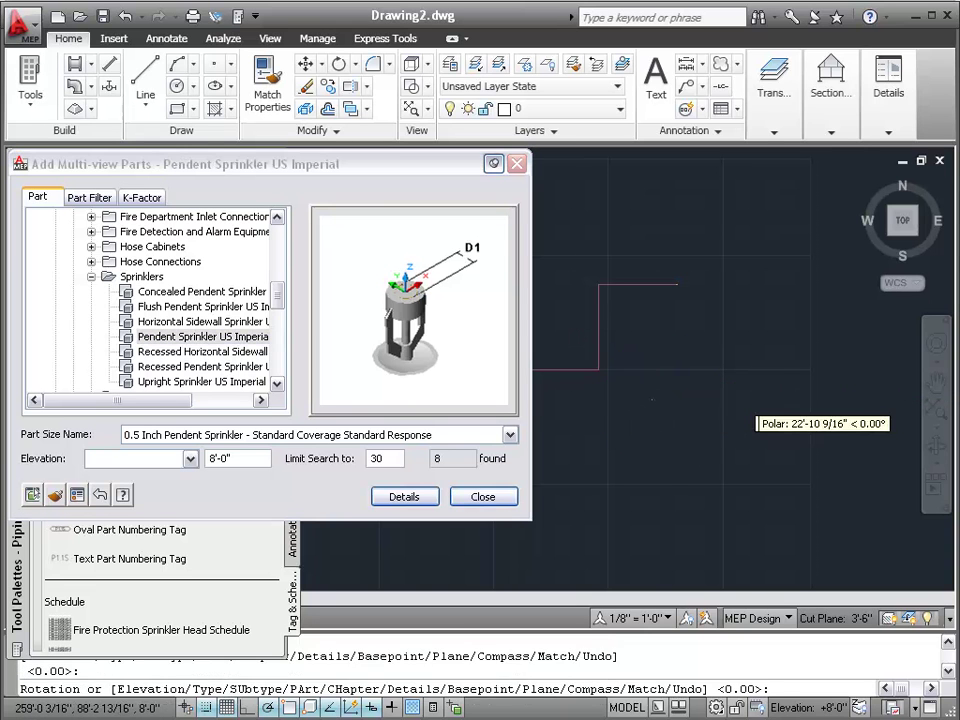
pyautogui.press('Escape')
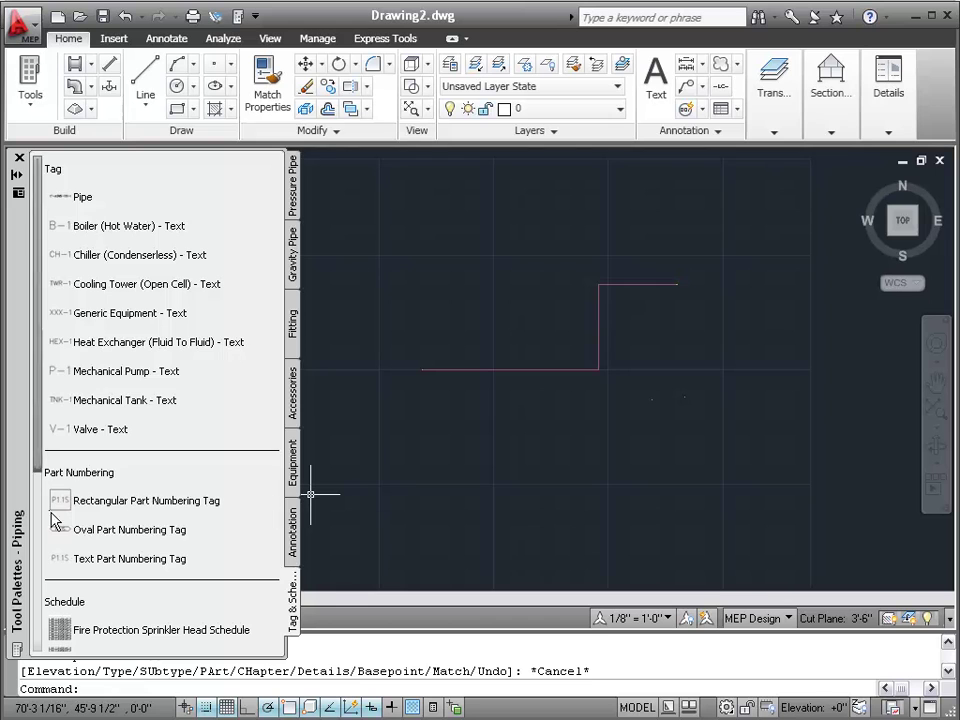
# Schedule the sprinklers with the Fire Protection Sprinkler Head Schedule tool and place the table below them at its default size
pyautogui.click(96, 632)
pyautogui.click(720, 433)
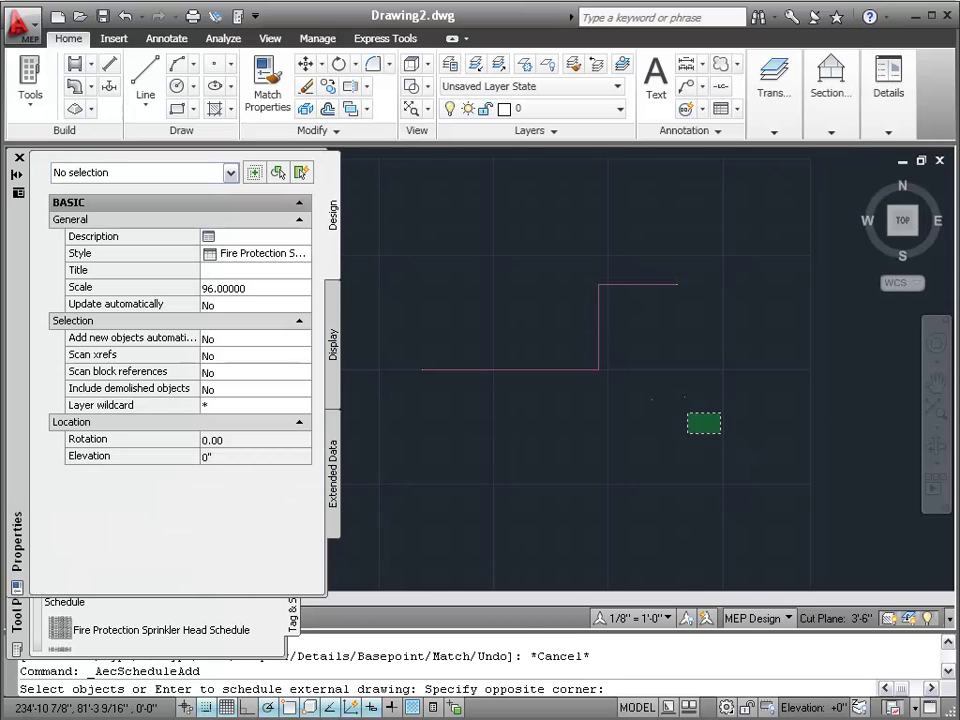
pyautogui.click(687, 412)
pyautogui.press('Return')
pyautogui.click(688, 433)
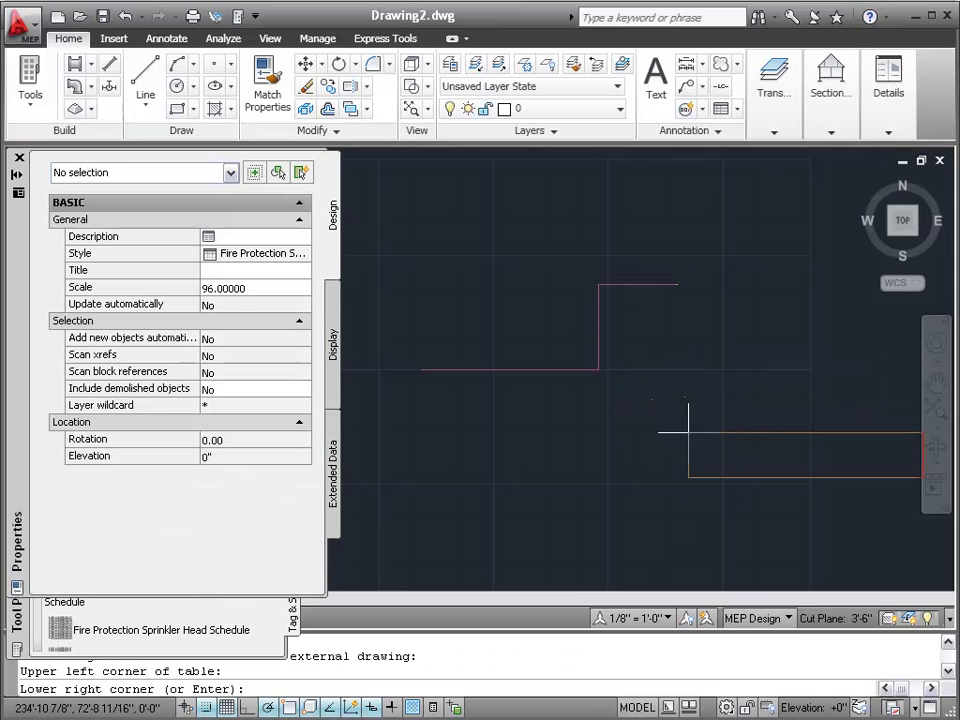
pyautogui.press('Return')
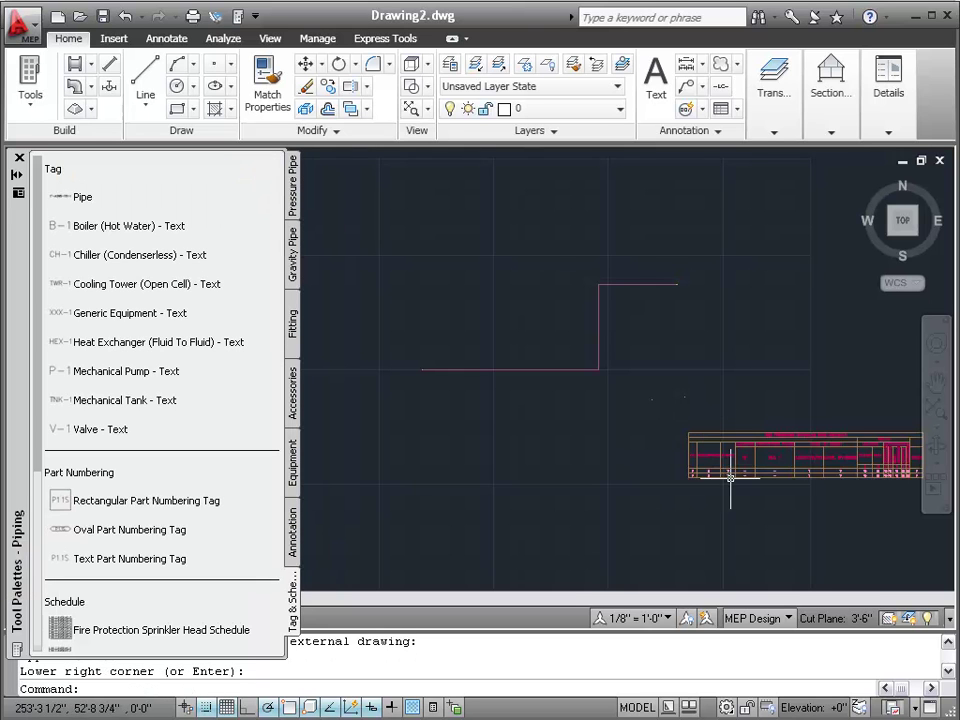
# Add all property sets to the objects listed in the sprinkler head schedule table
pyautogui.scroll(5, 792, 474)
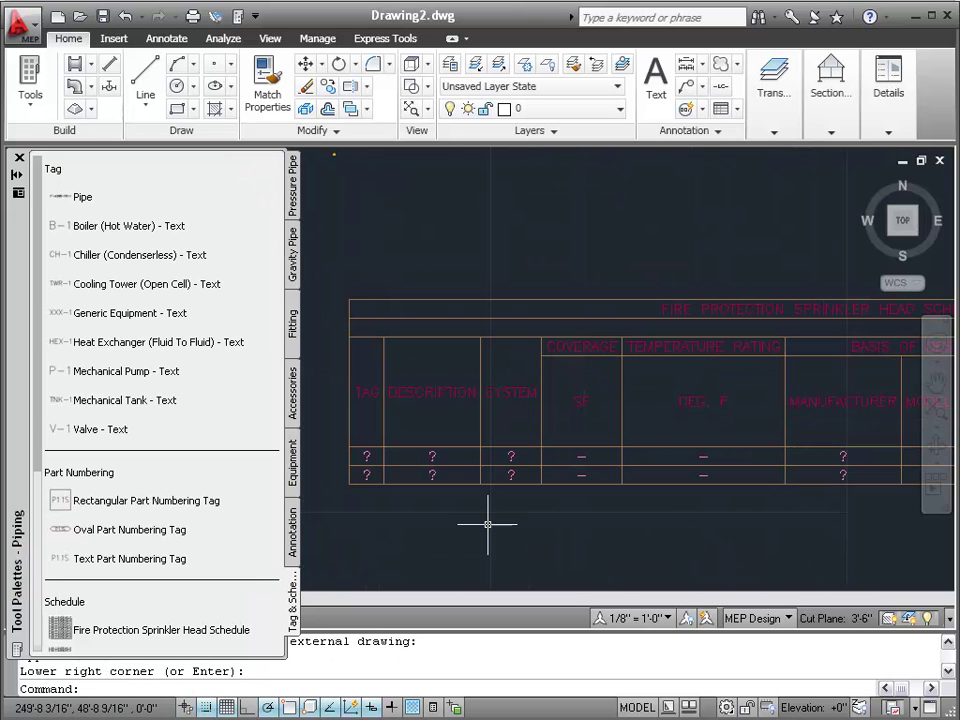
pyautogui.scroll(-2, 690, 557)
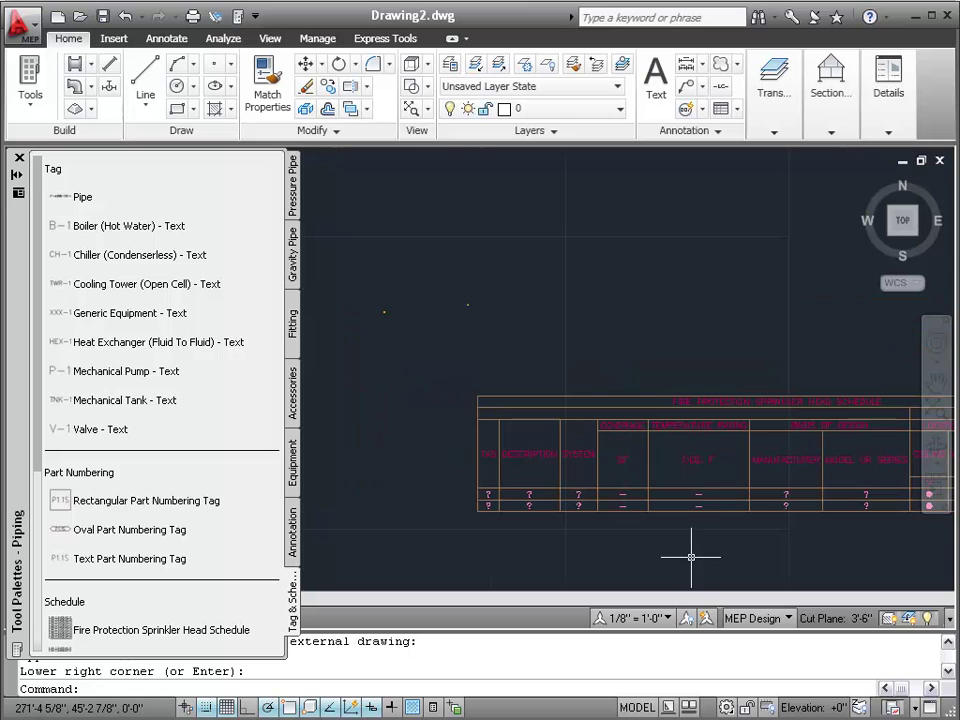
pyautogui.click(682, 425)
pyautogui.rightClick(684, 430)
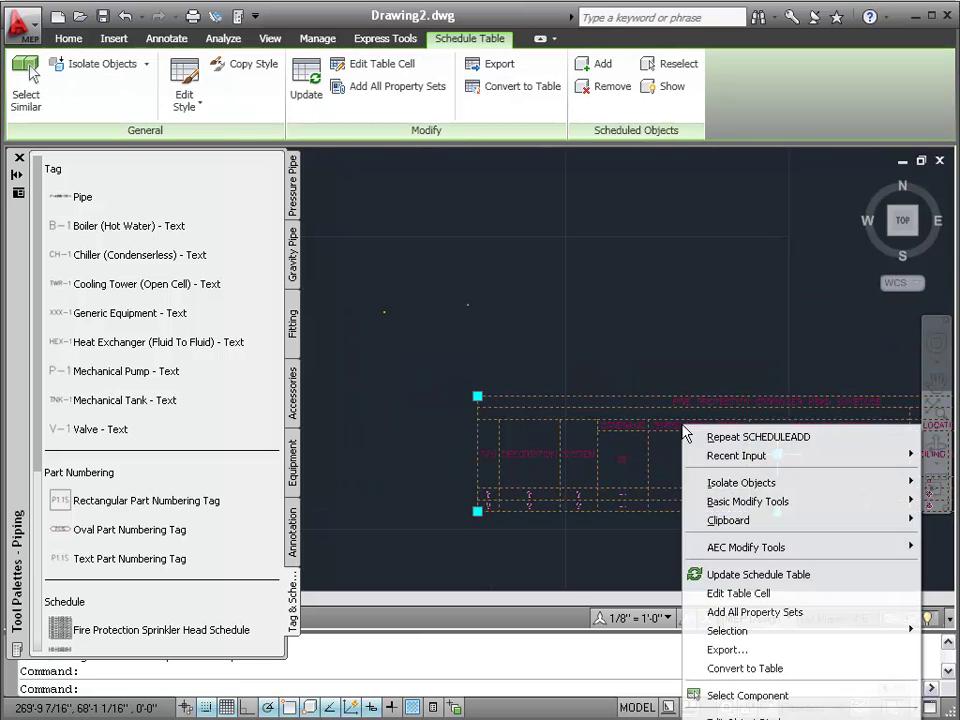
pyautogui.click(716, 613)
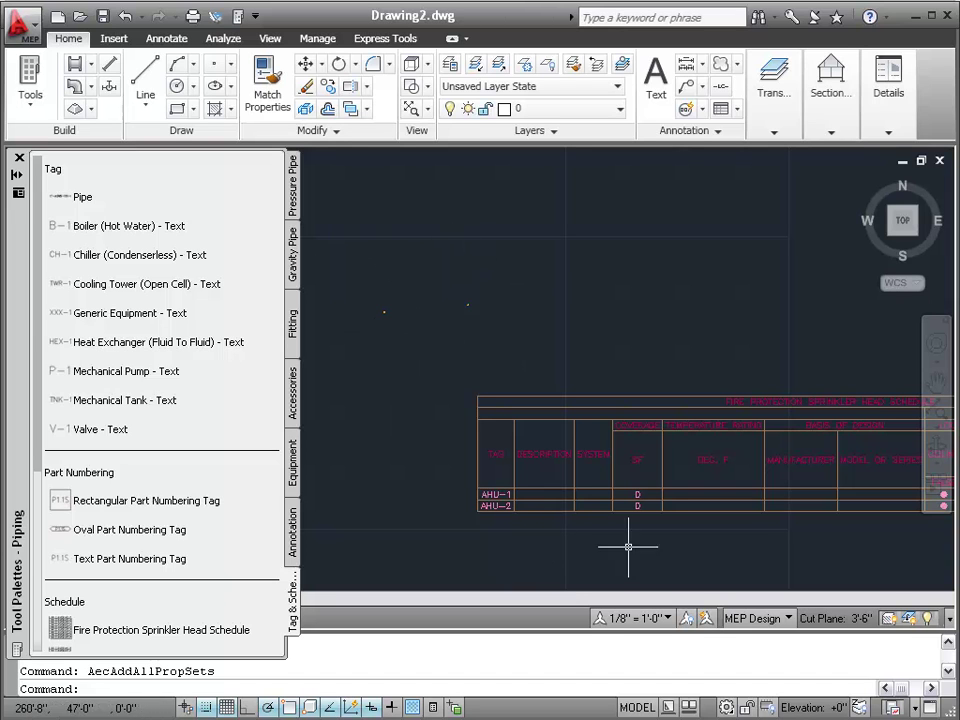
# Select the left sprinkler and display its extended data properties
pyautogui.click(392, 328)
pyautogui.click(366, 285)
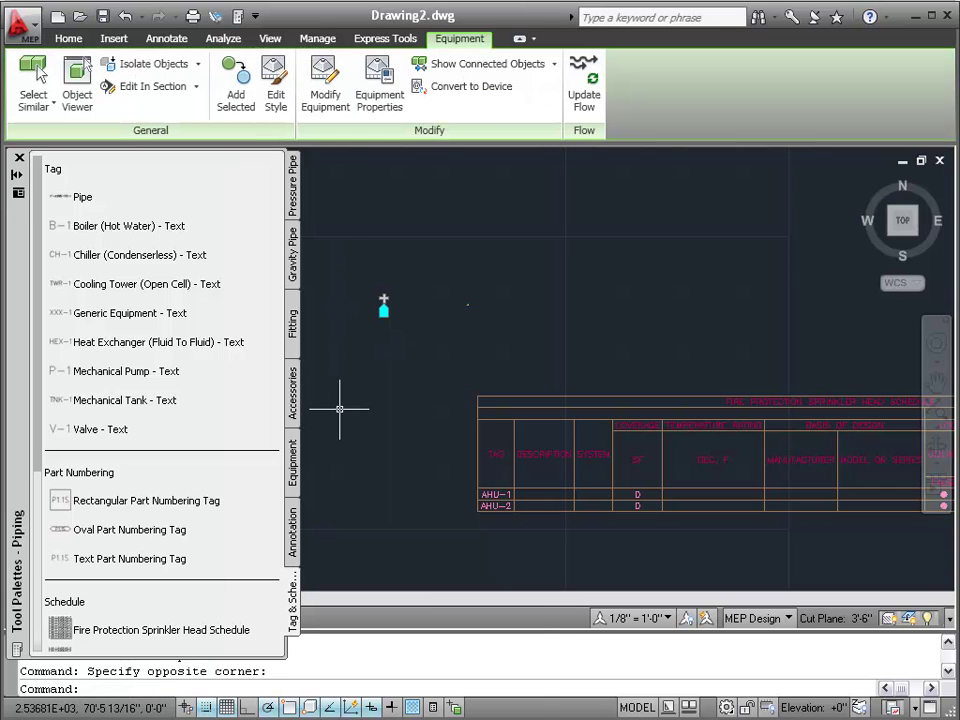
pyautogui.rightClick(343, 303)
pyautogui.click(392, 719)
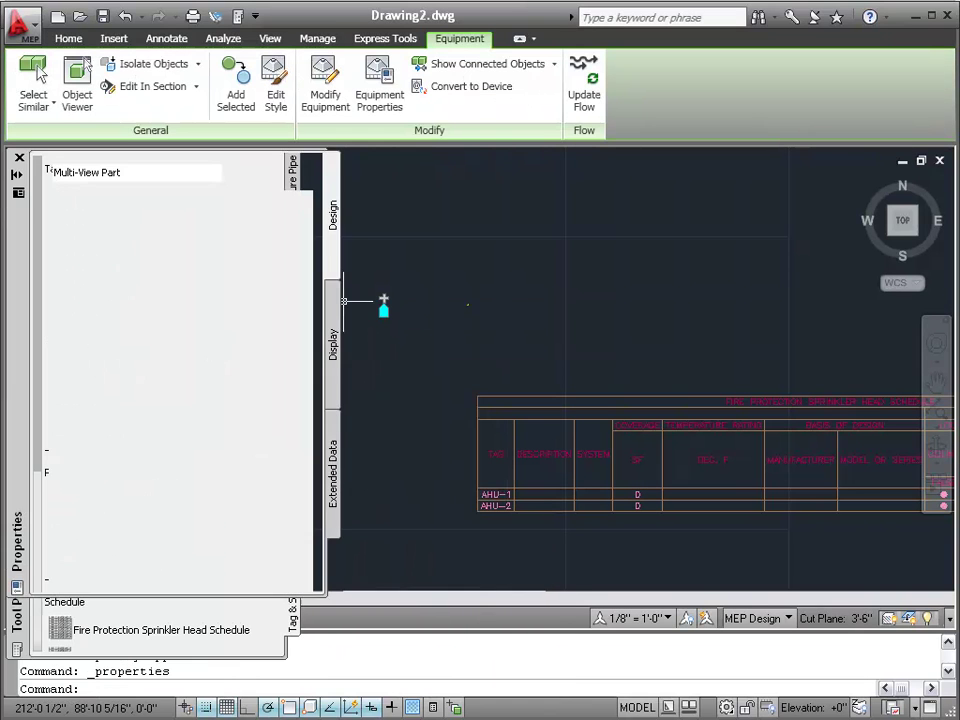
pyautogui.click(334, 464)
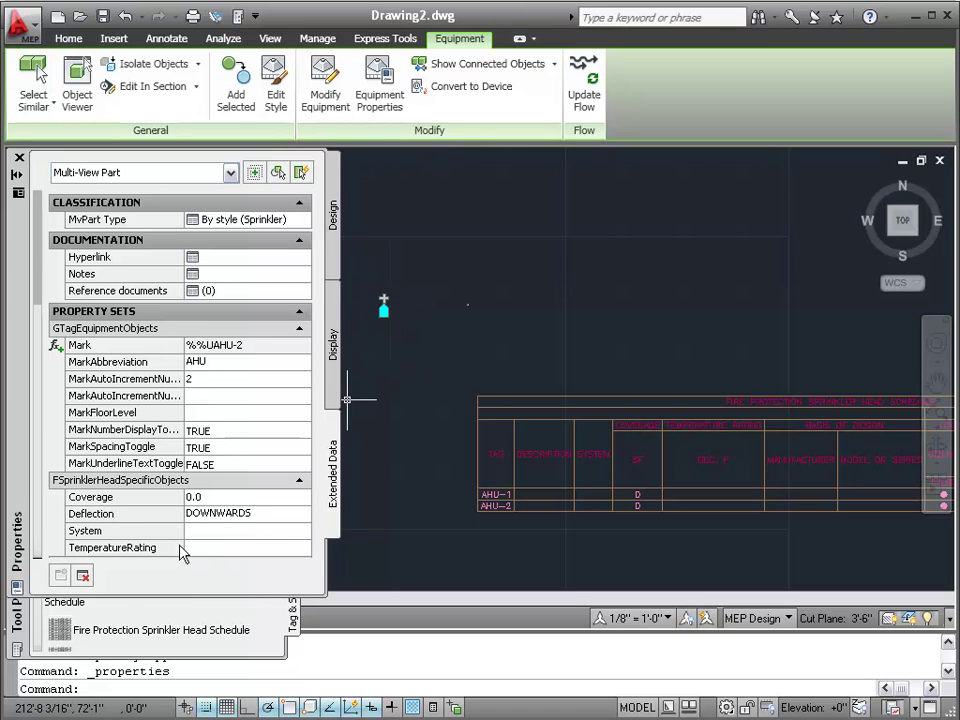
# Examine the sprinkler's Deflection, TemperatureRating and other property set fields, close the Properties palette and clear the selection
pyautogui.click(255, 513)
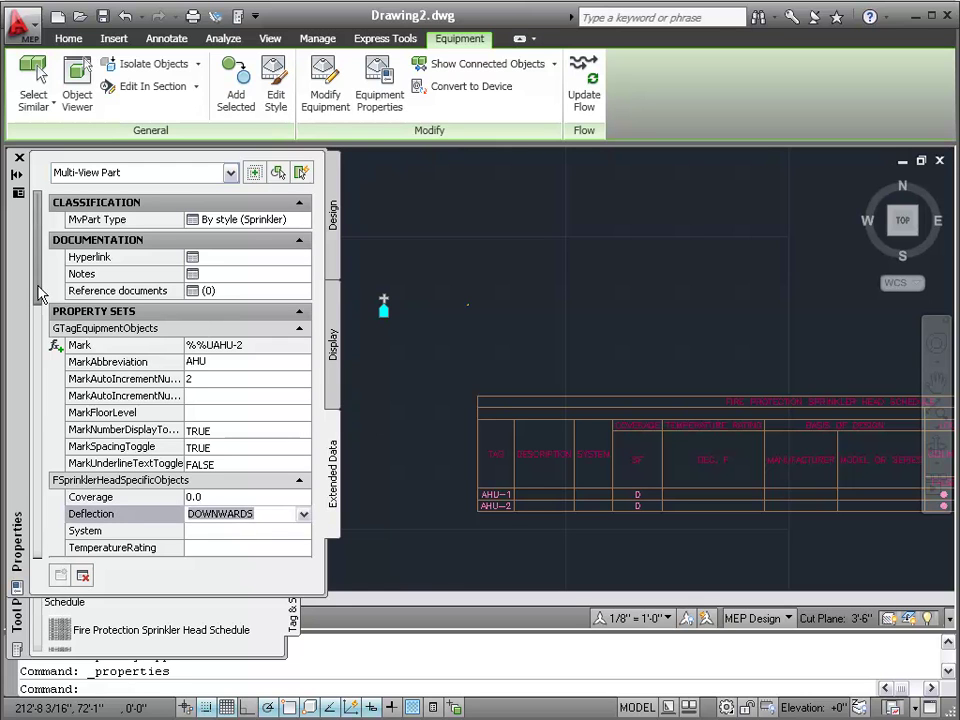
pyautogui.moveTo(36, 289); pyautogui.dragTo(40, 322)
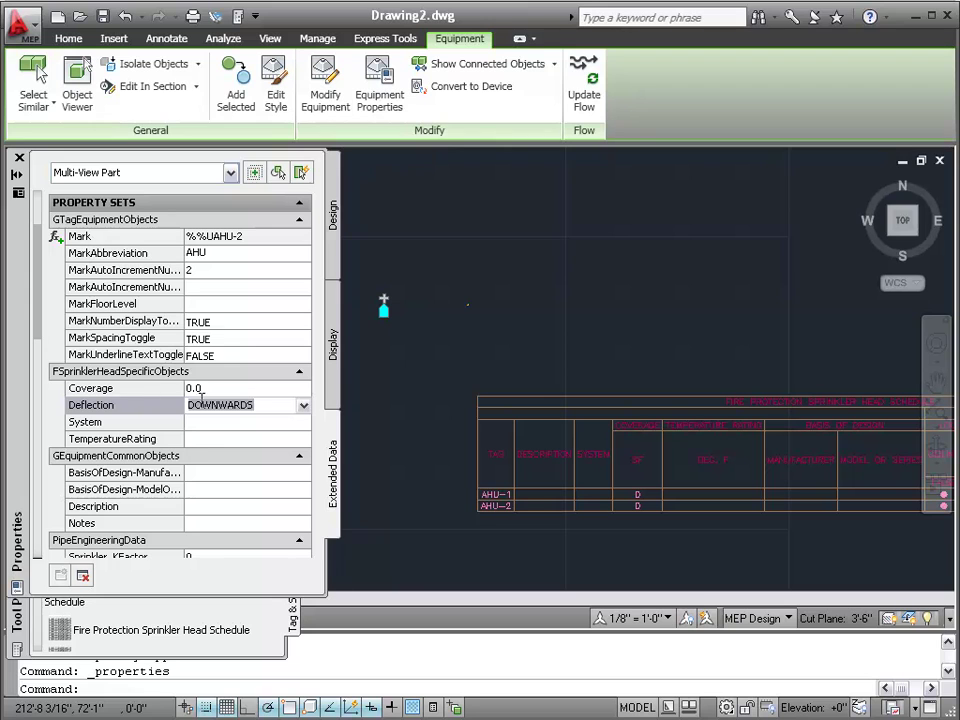
pyautogui.click(212, 439)
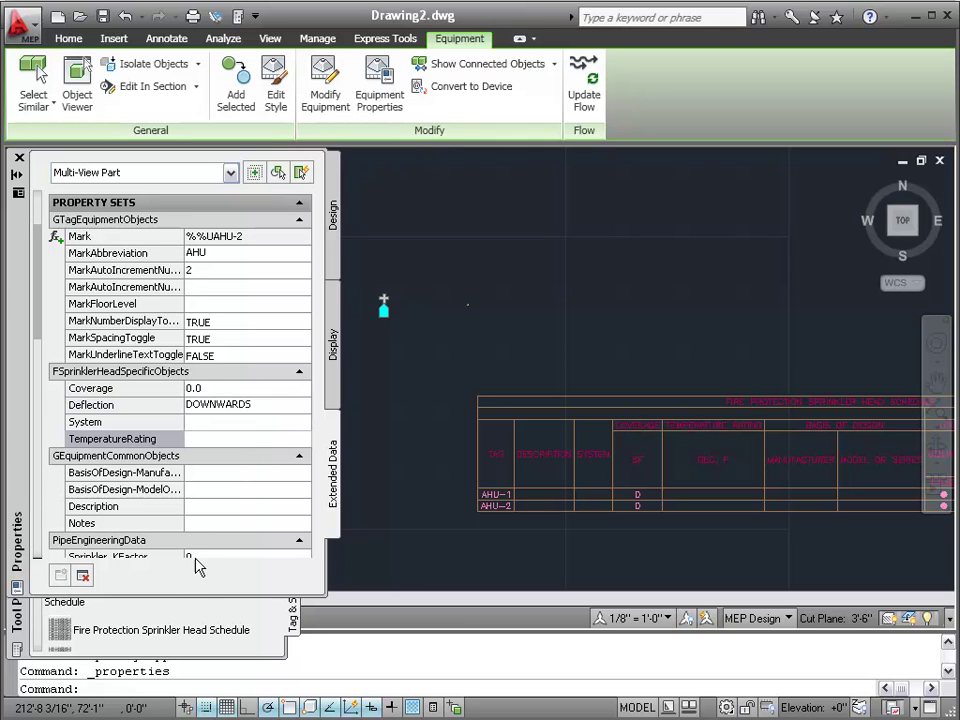
pyautogui.click(19, 158)
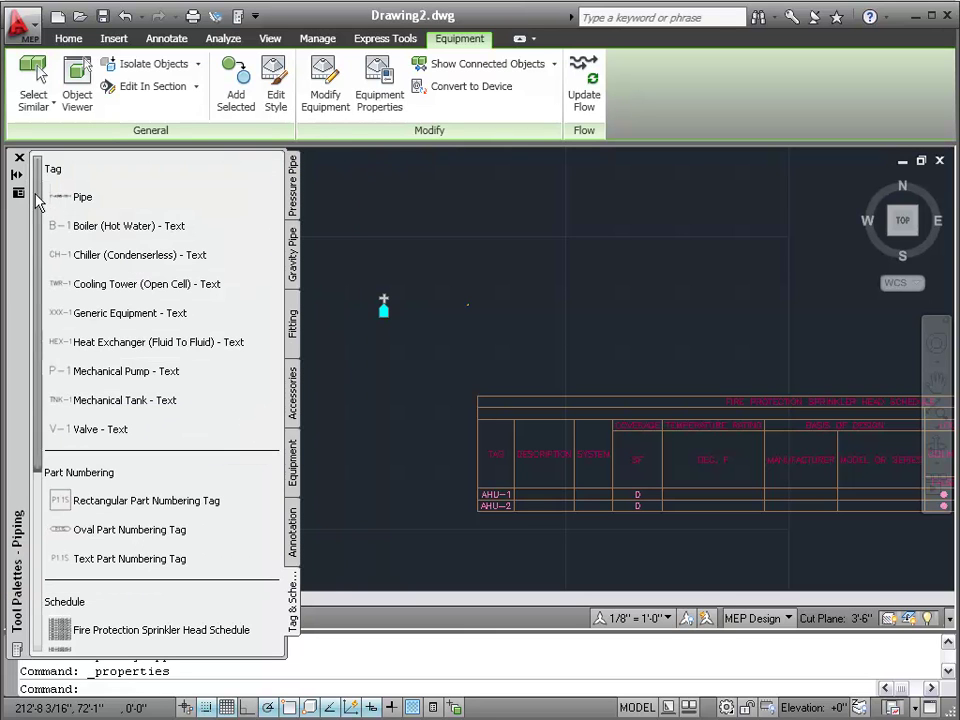
pyautogui.click(845, 452)
pyautogui.press('Escape')
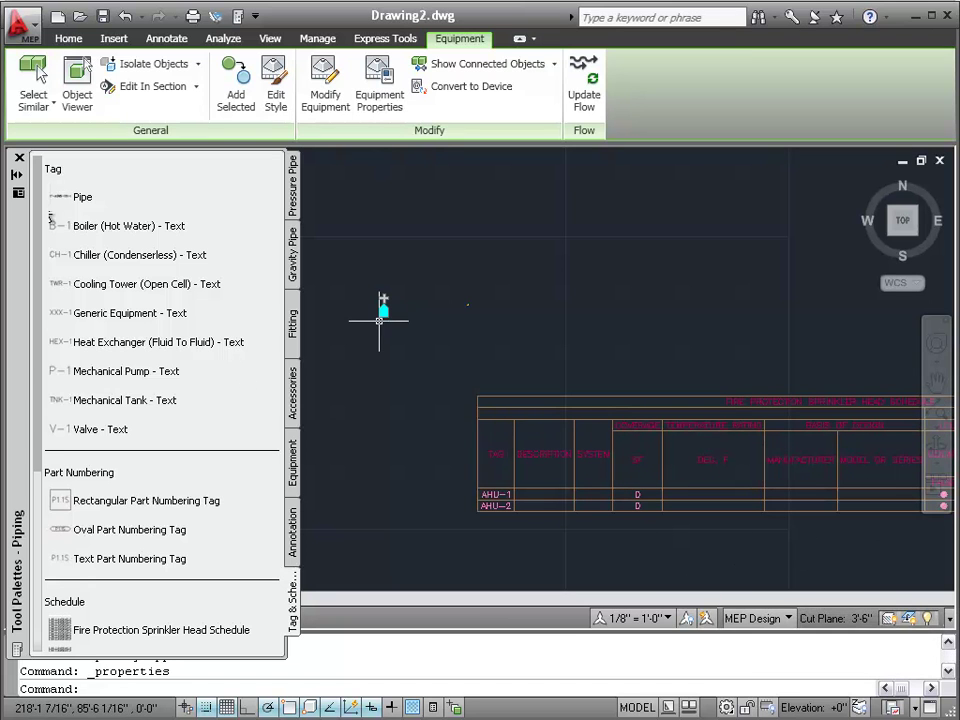
pyautogui.press('Escape')
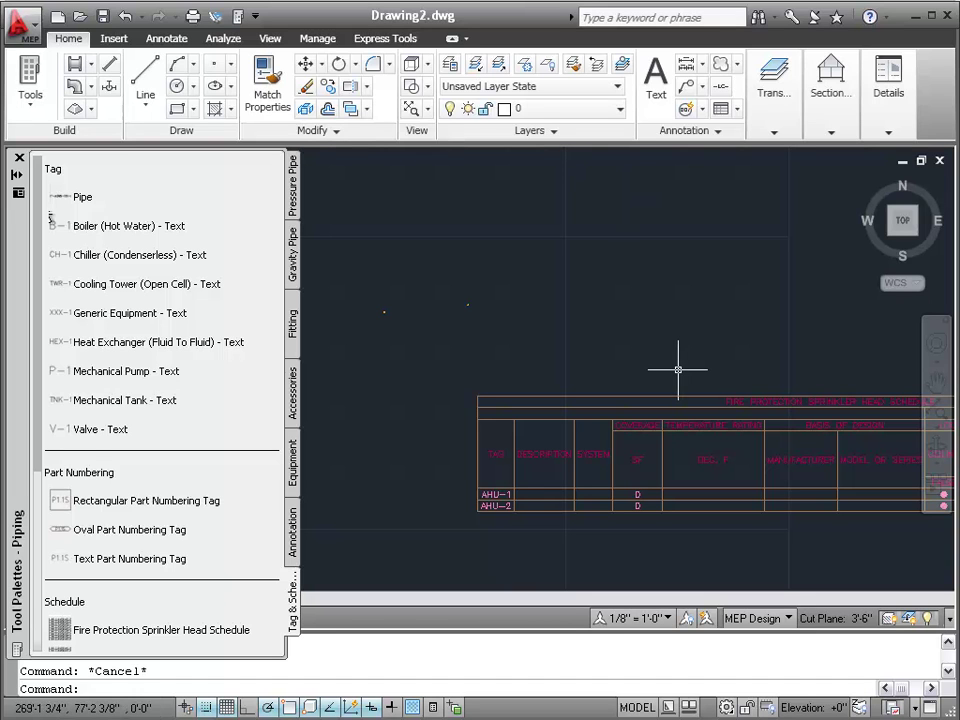
# Open the Fire Protection Sprinkler Head Schedule tool's properties, enlarge the dialog and check its style location
pyautogui.rightClick(60, 630)
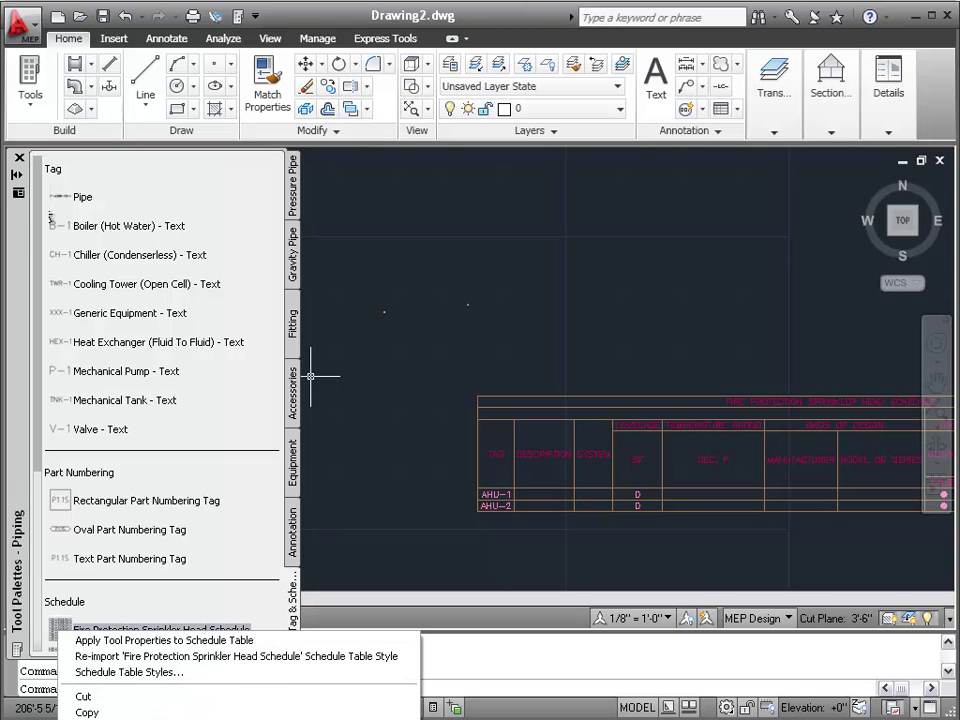
pyautogui.click(100, 718)
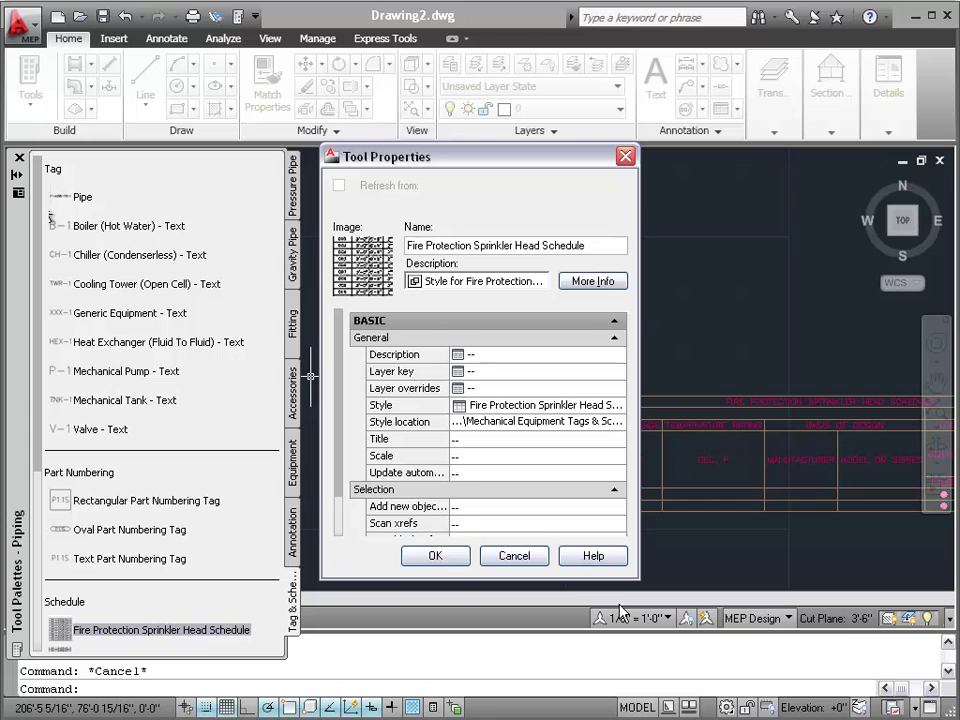
pyautogui.moveTo(637, 577); pyautogui.dragTo(905, 689)
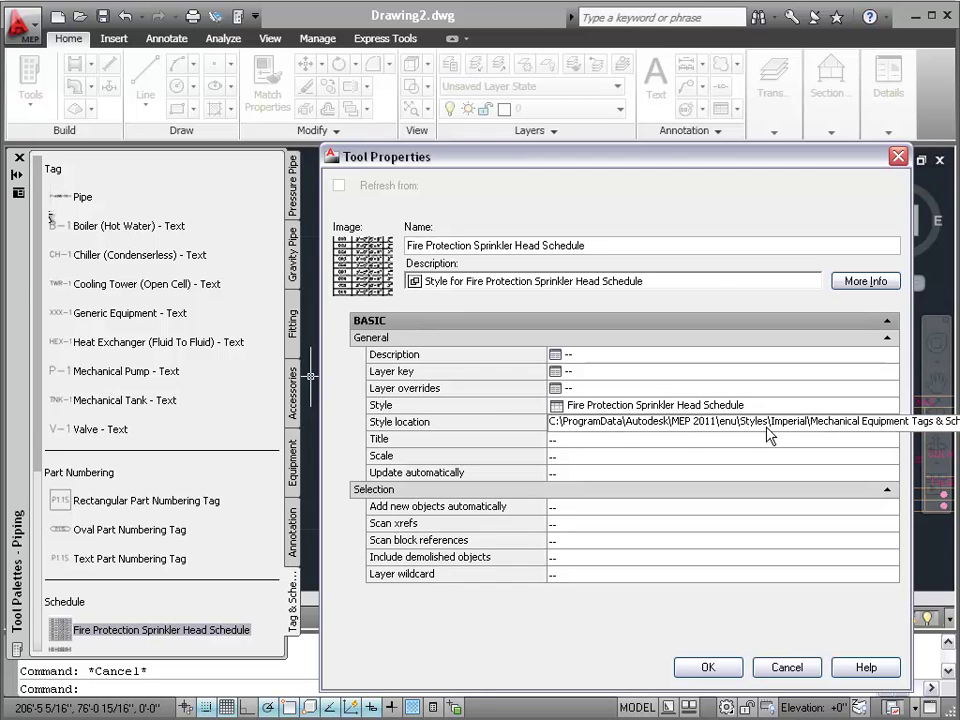
pyautogui.click(882, 424)
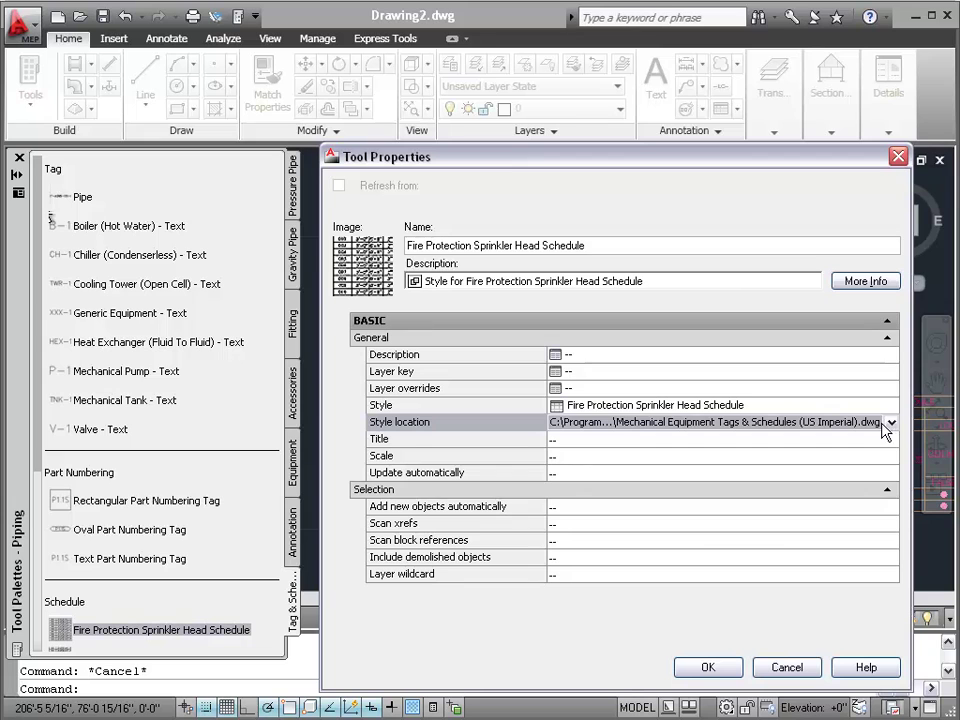